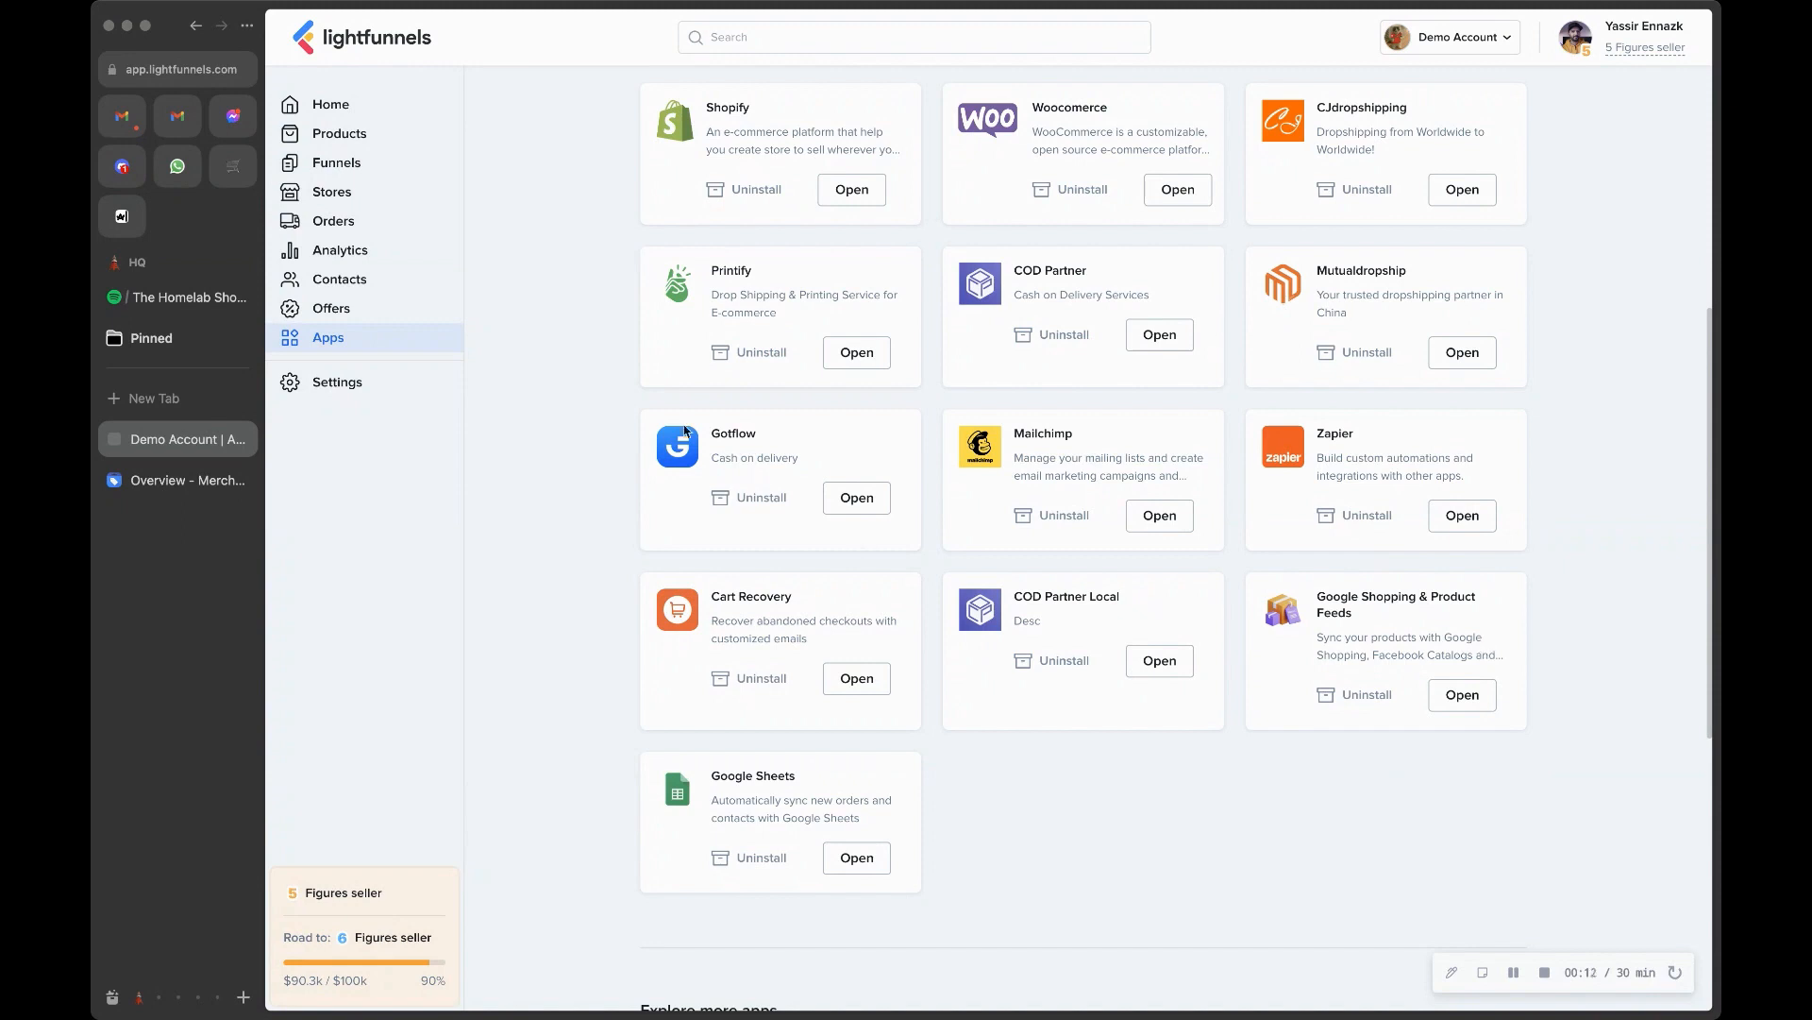
- Open the Demo Store and review its list of products and their upsell offers
left_click(385, 200)
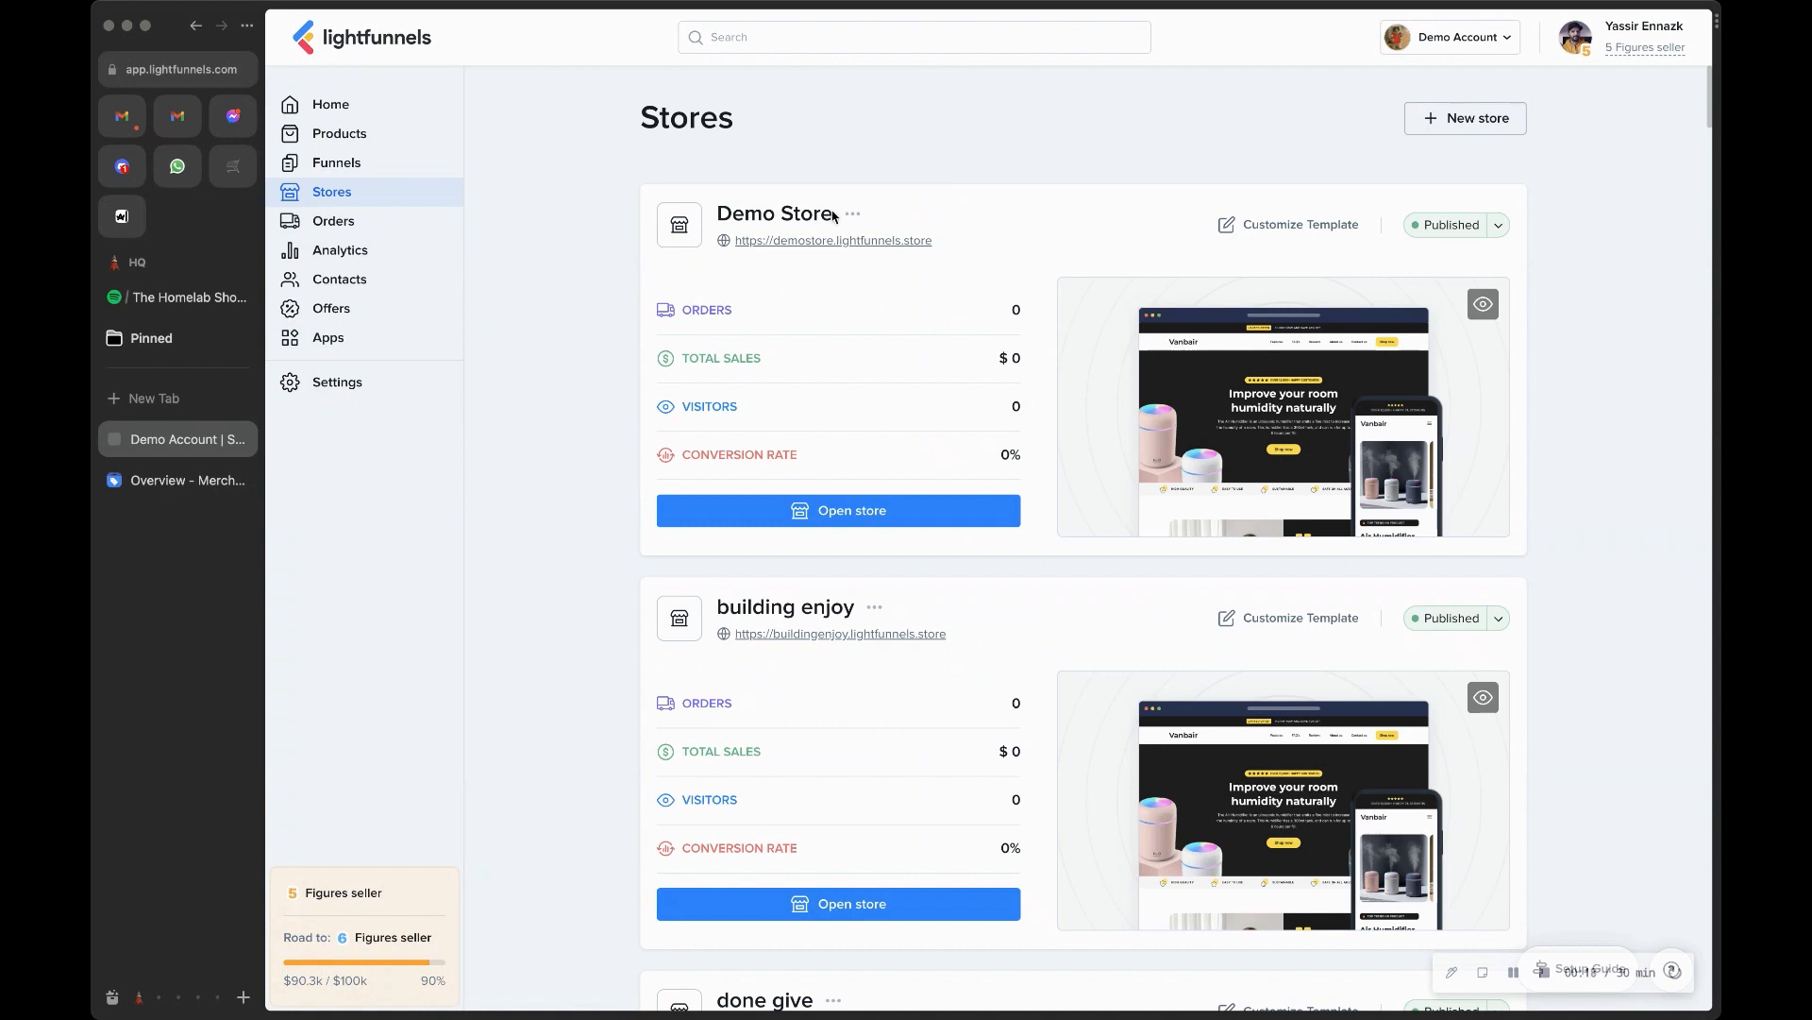
left_click(890, 510)
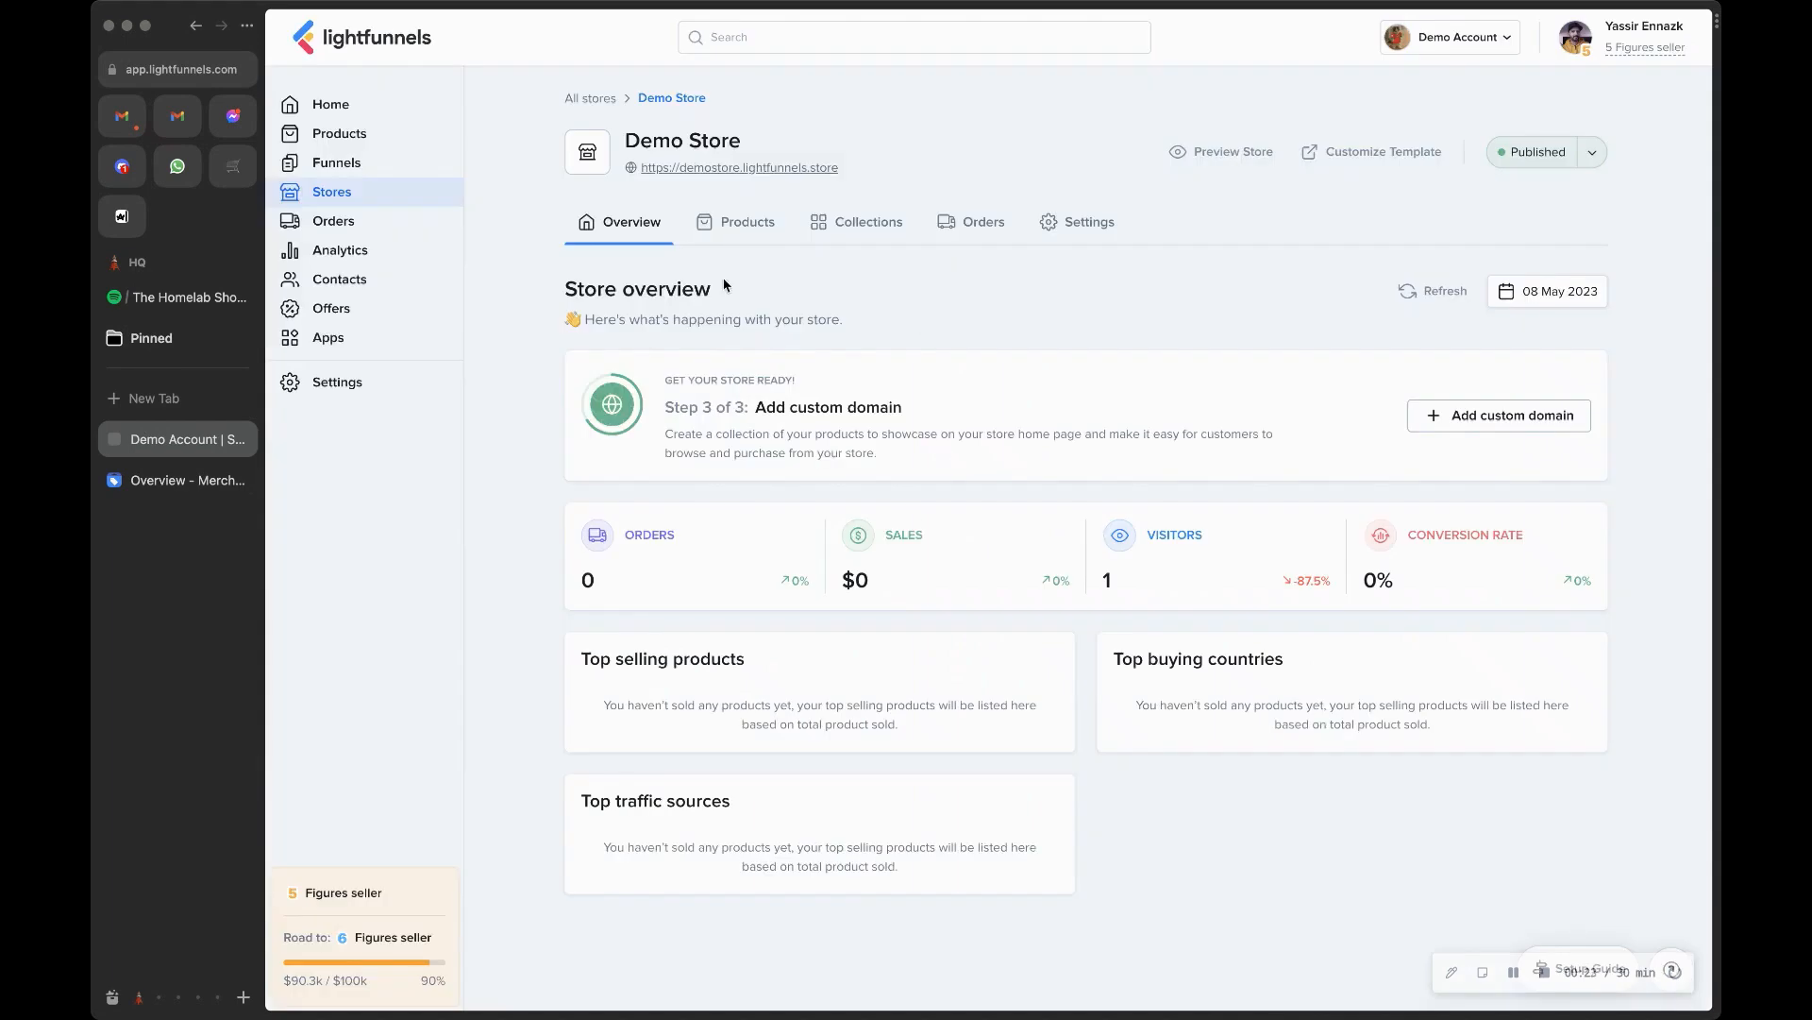
left_click(765, 229)
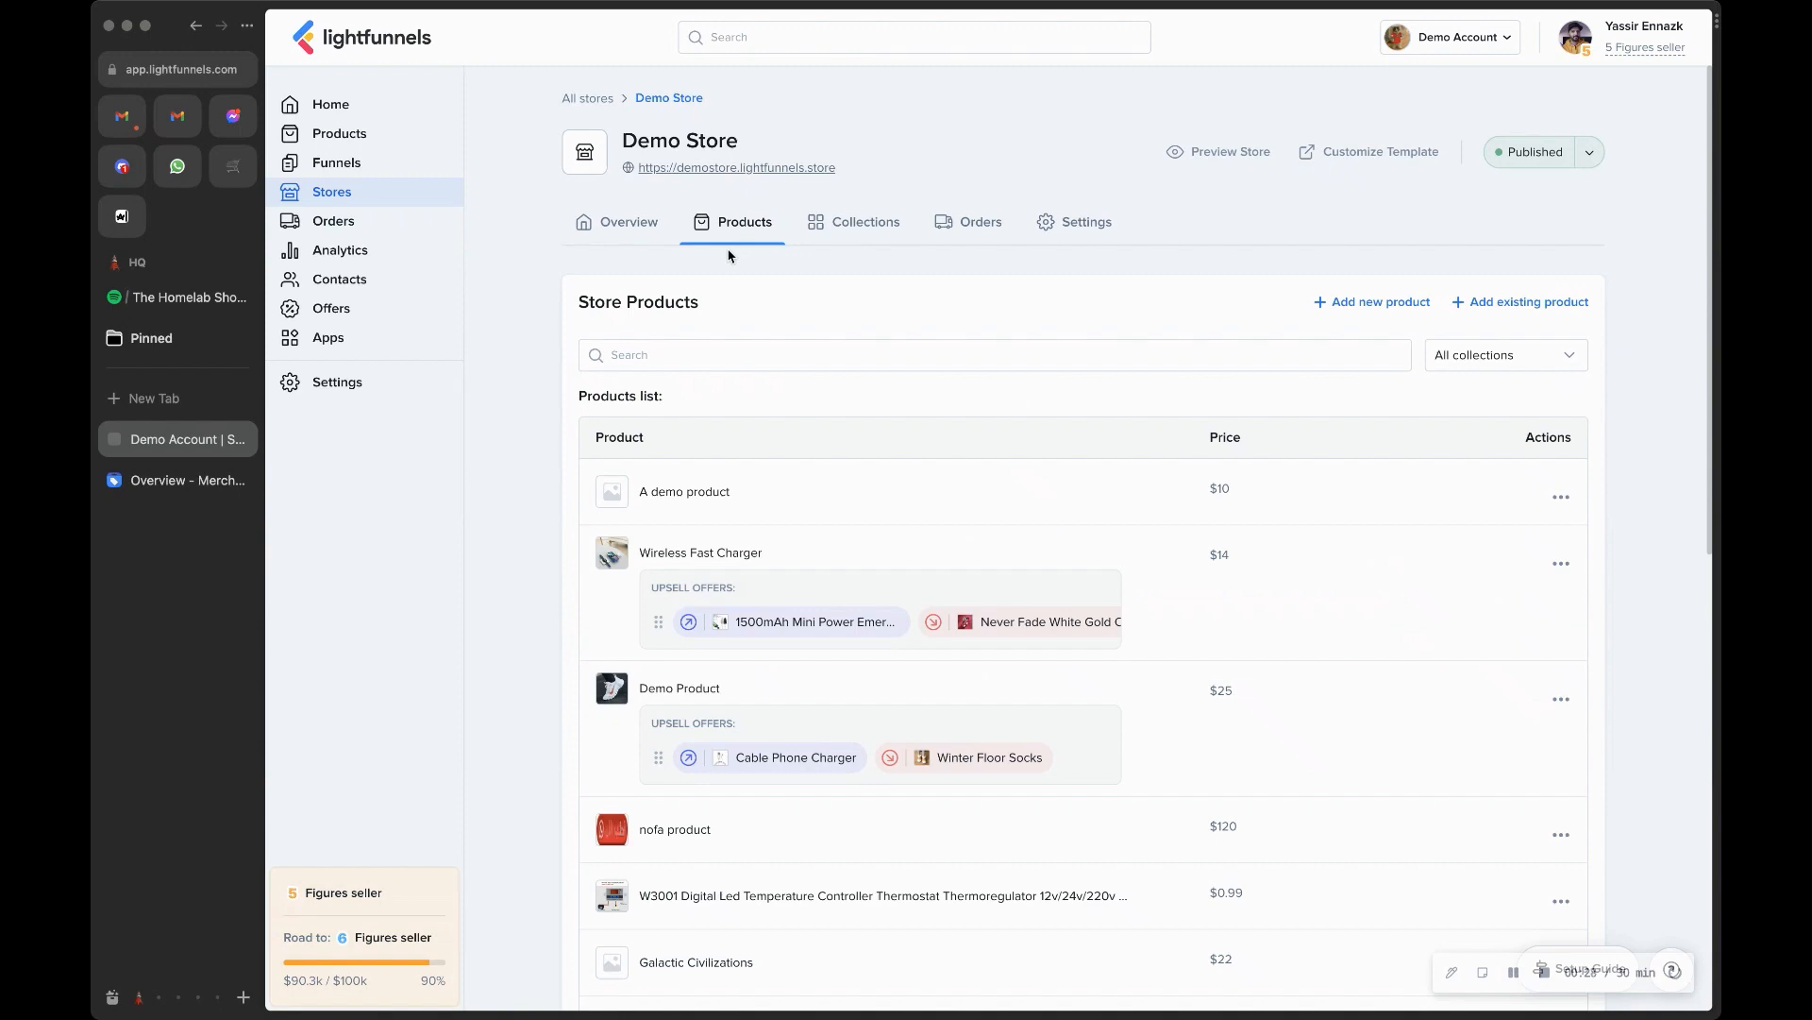
scroll(923, 520, "down", 1)
scroll(924, 520, "down", 3)
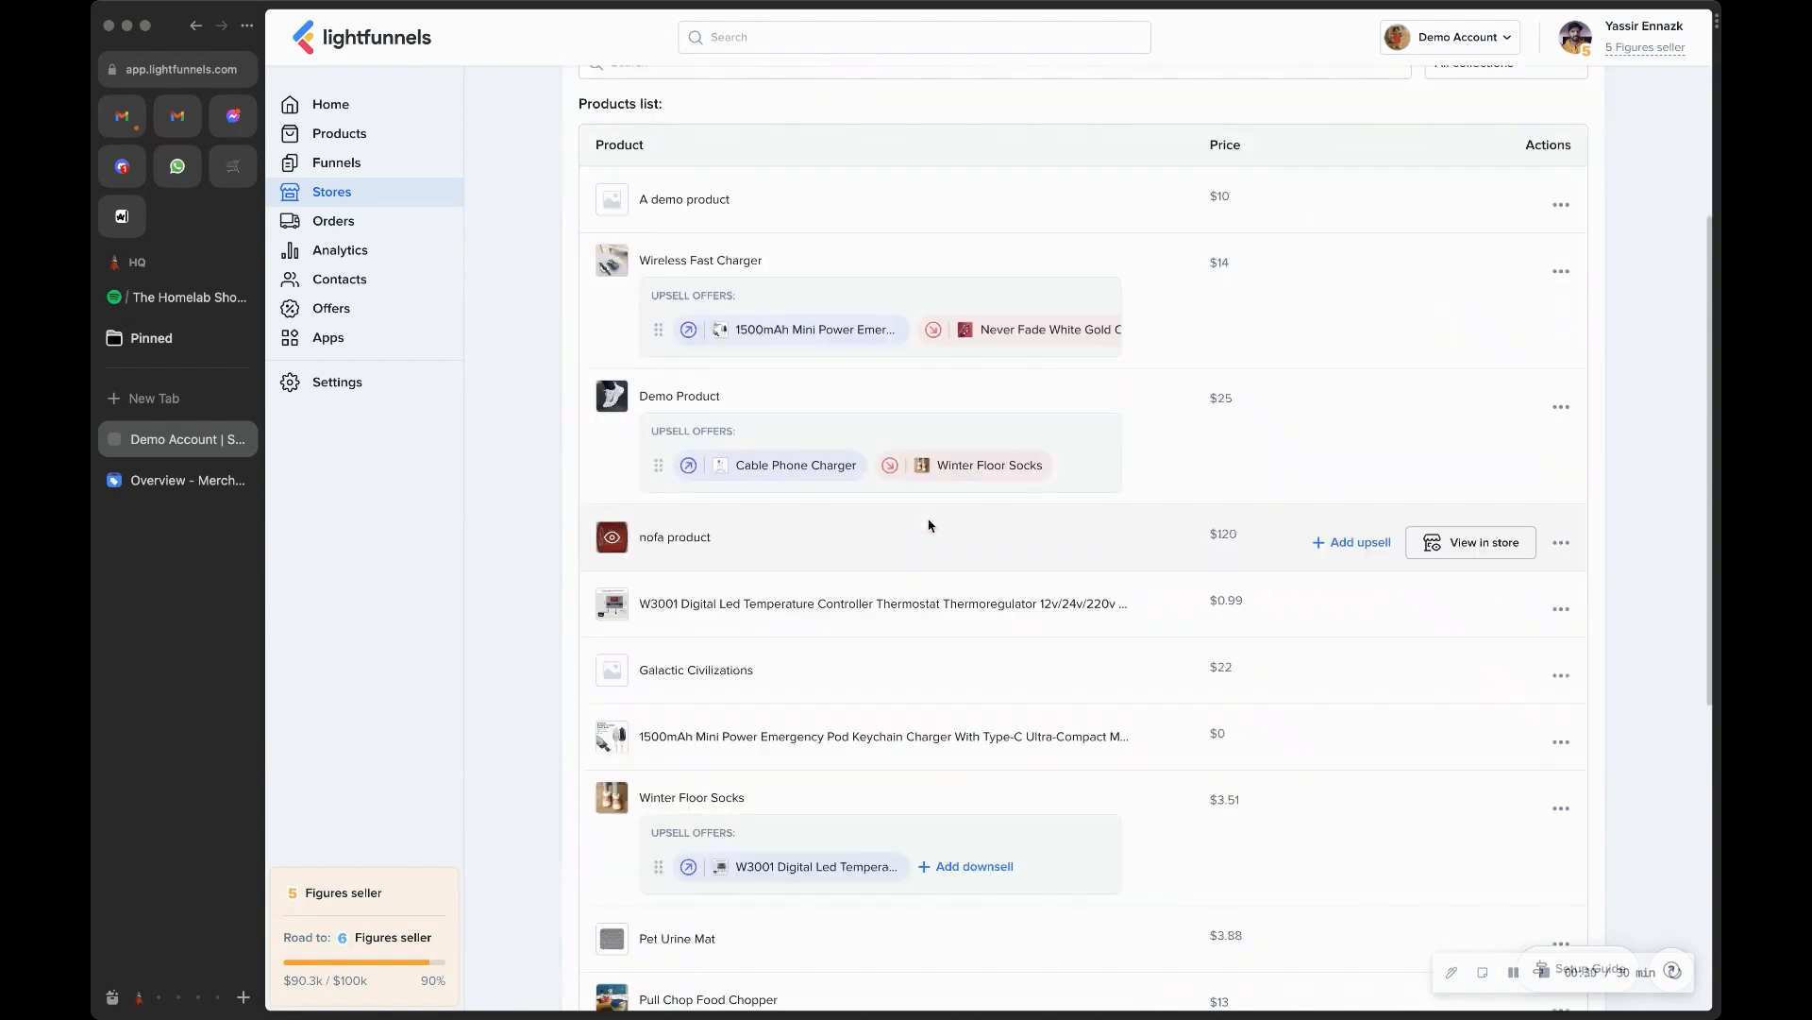
scroll(1274, 432, "down", 4)
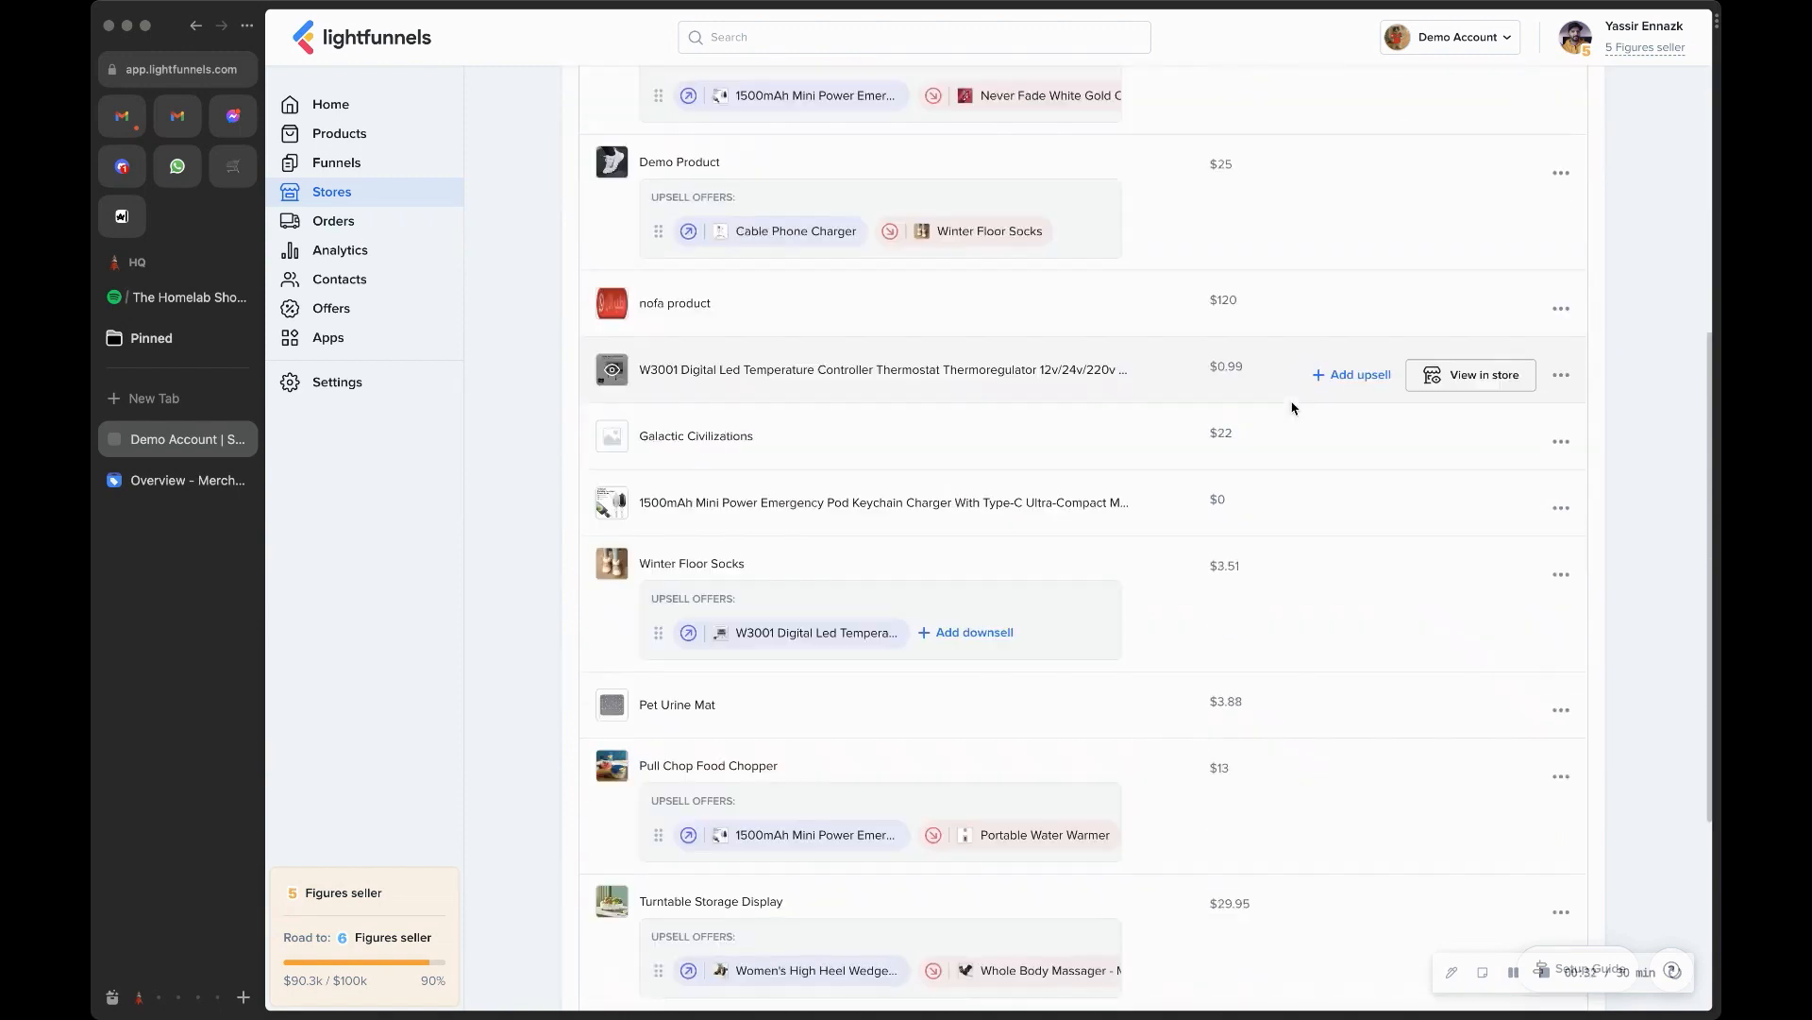
scroll(1293, 406, "up", 7)
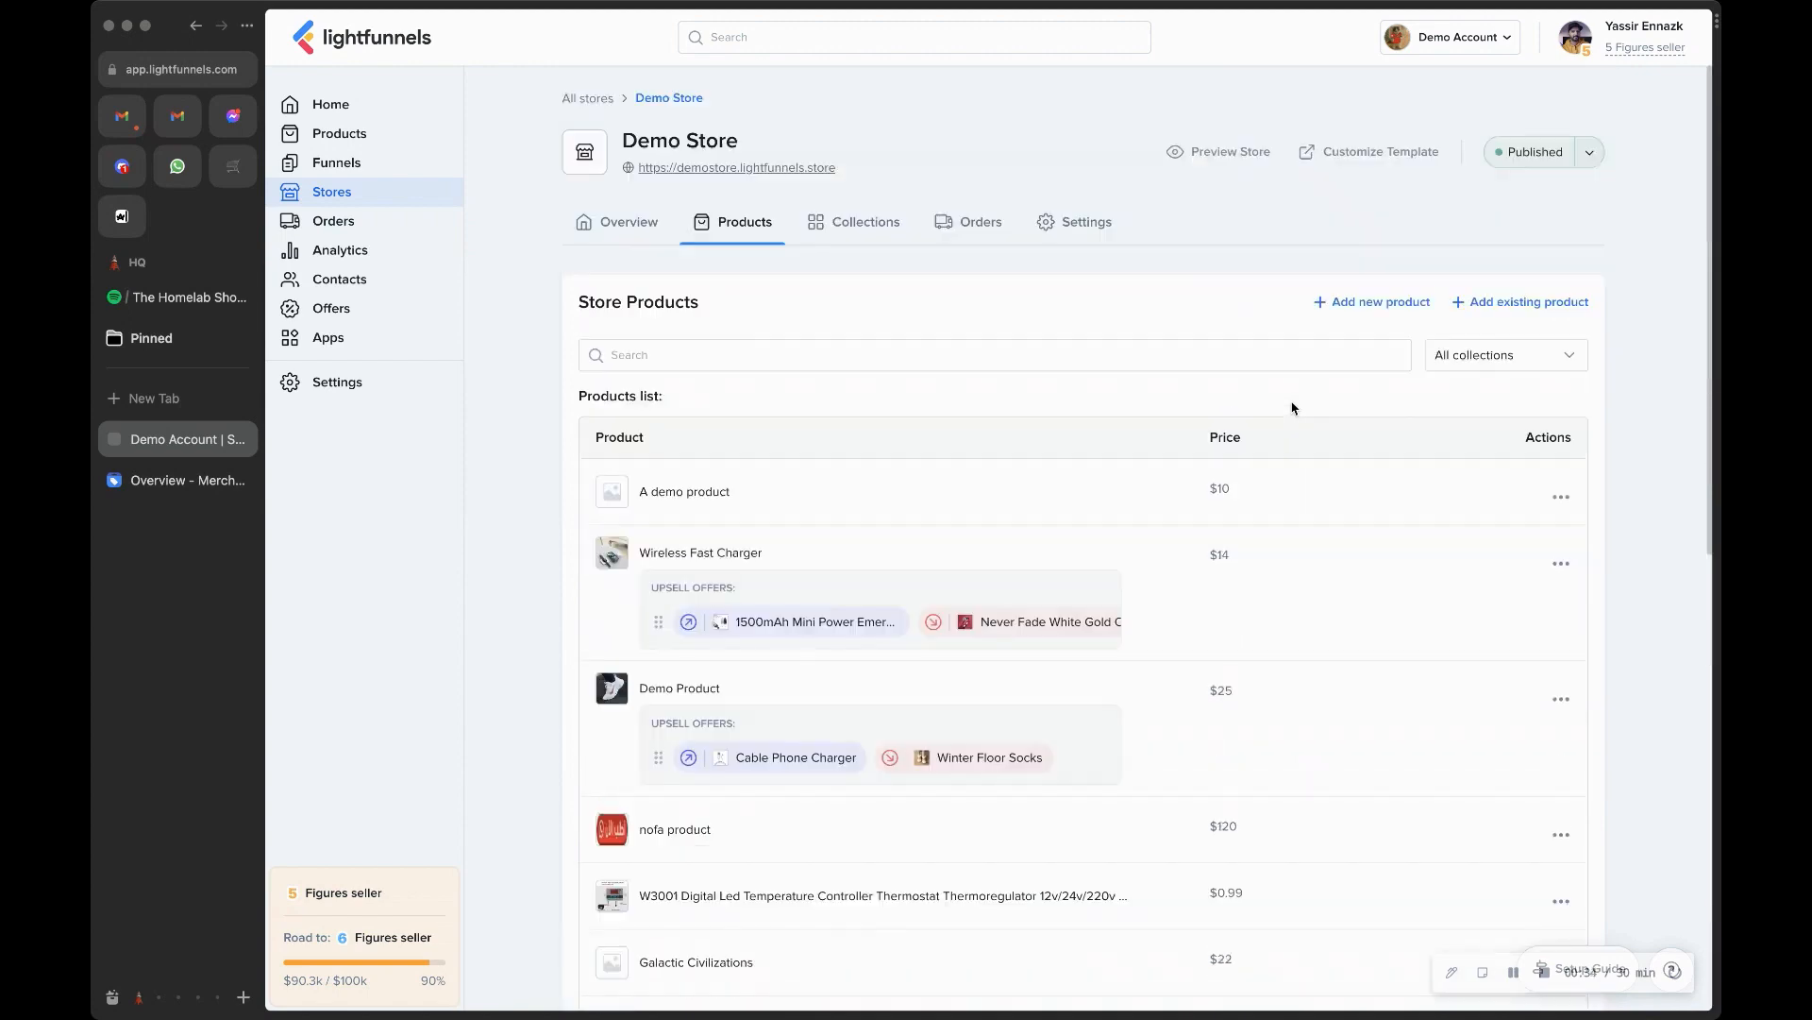
- Find the Google Shopping & Product Feeds app among the installed apps and open it
left_click(401, 346)
scroll(961, 623, "down", 6)
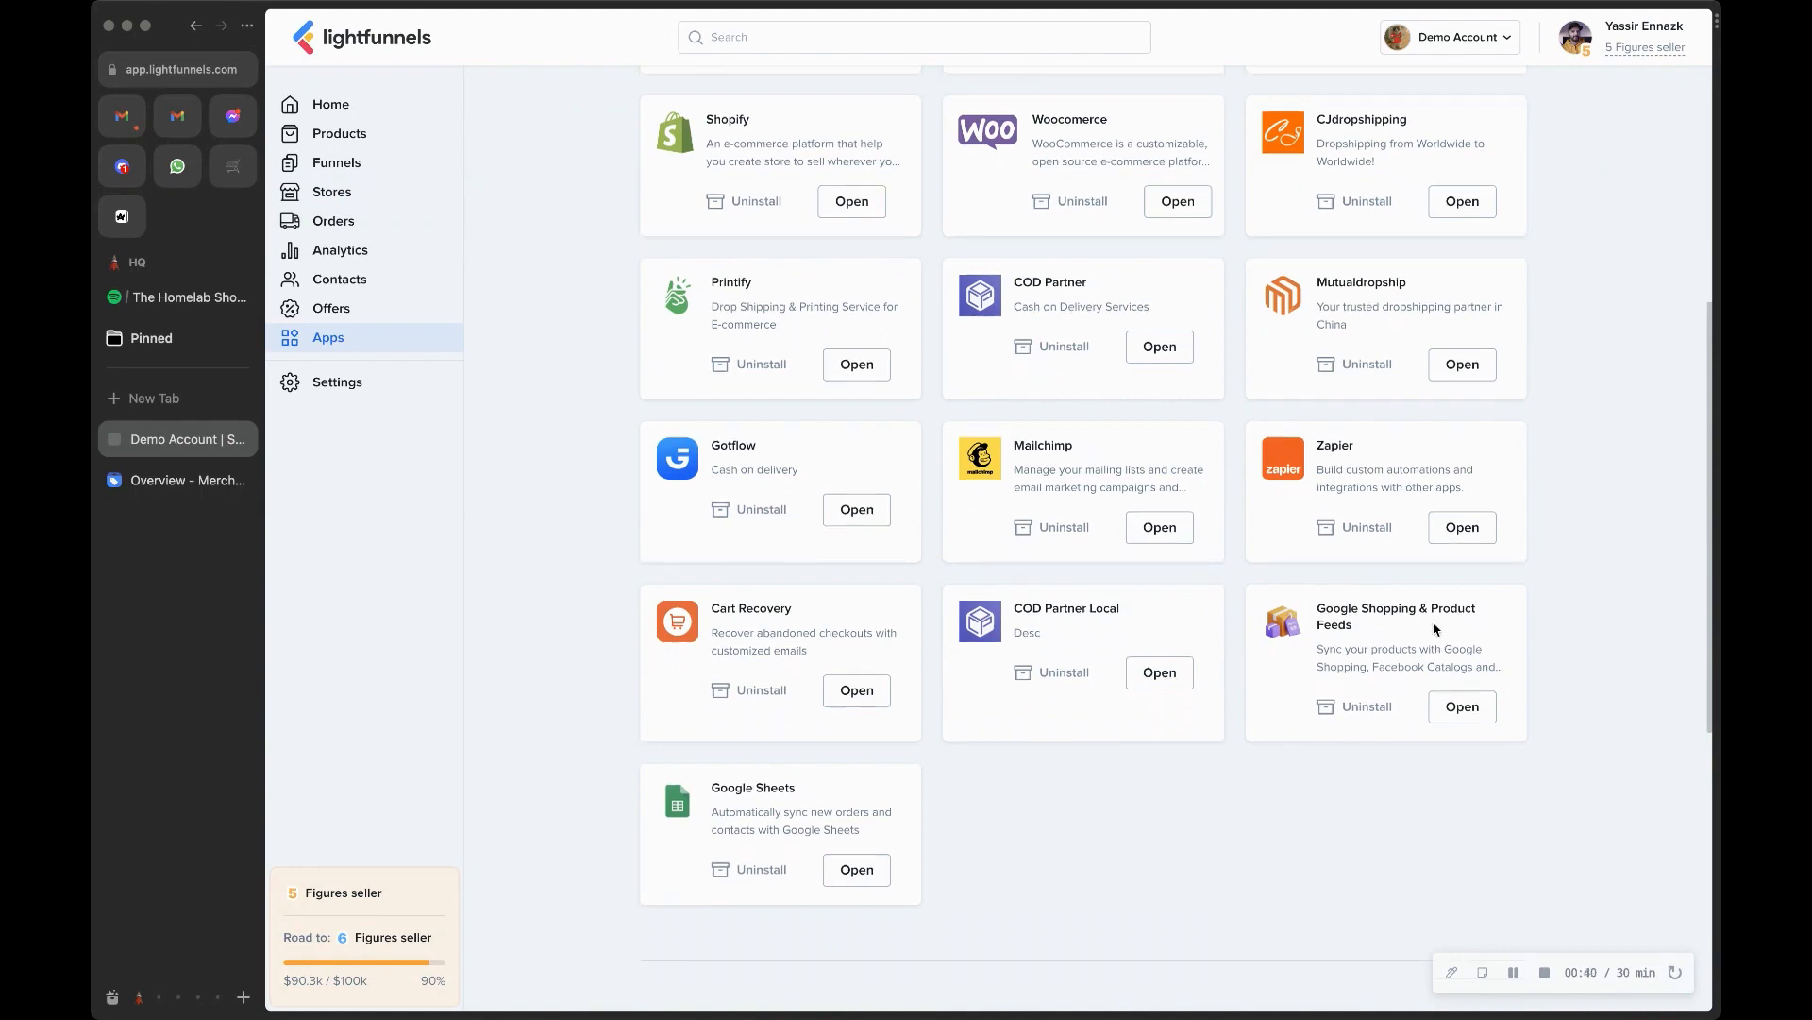
scroll(1416, 661, "down", 5)
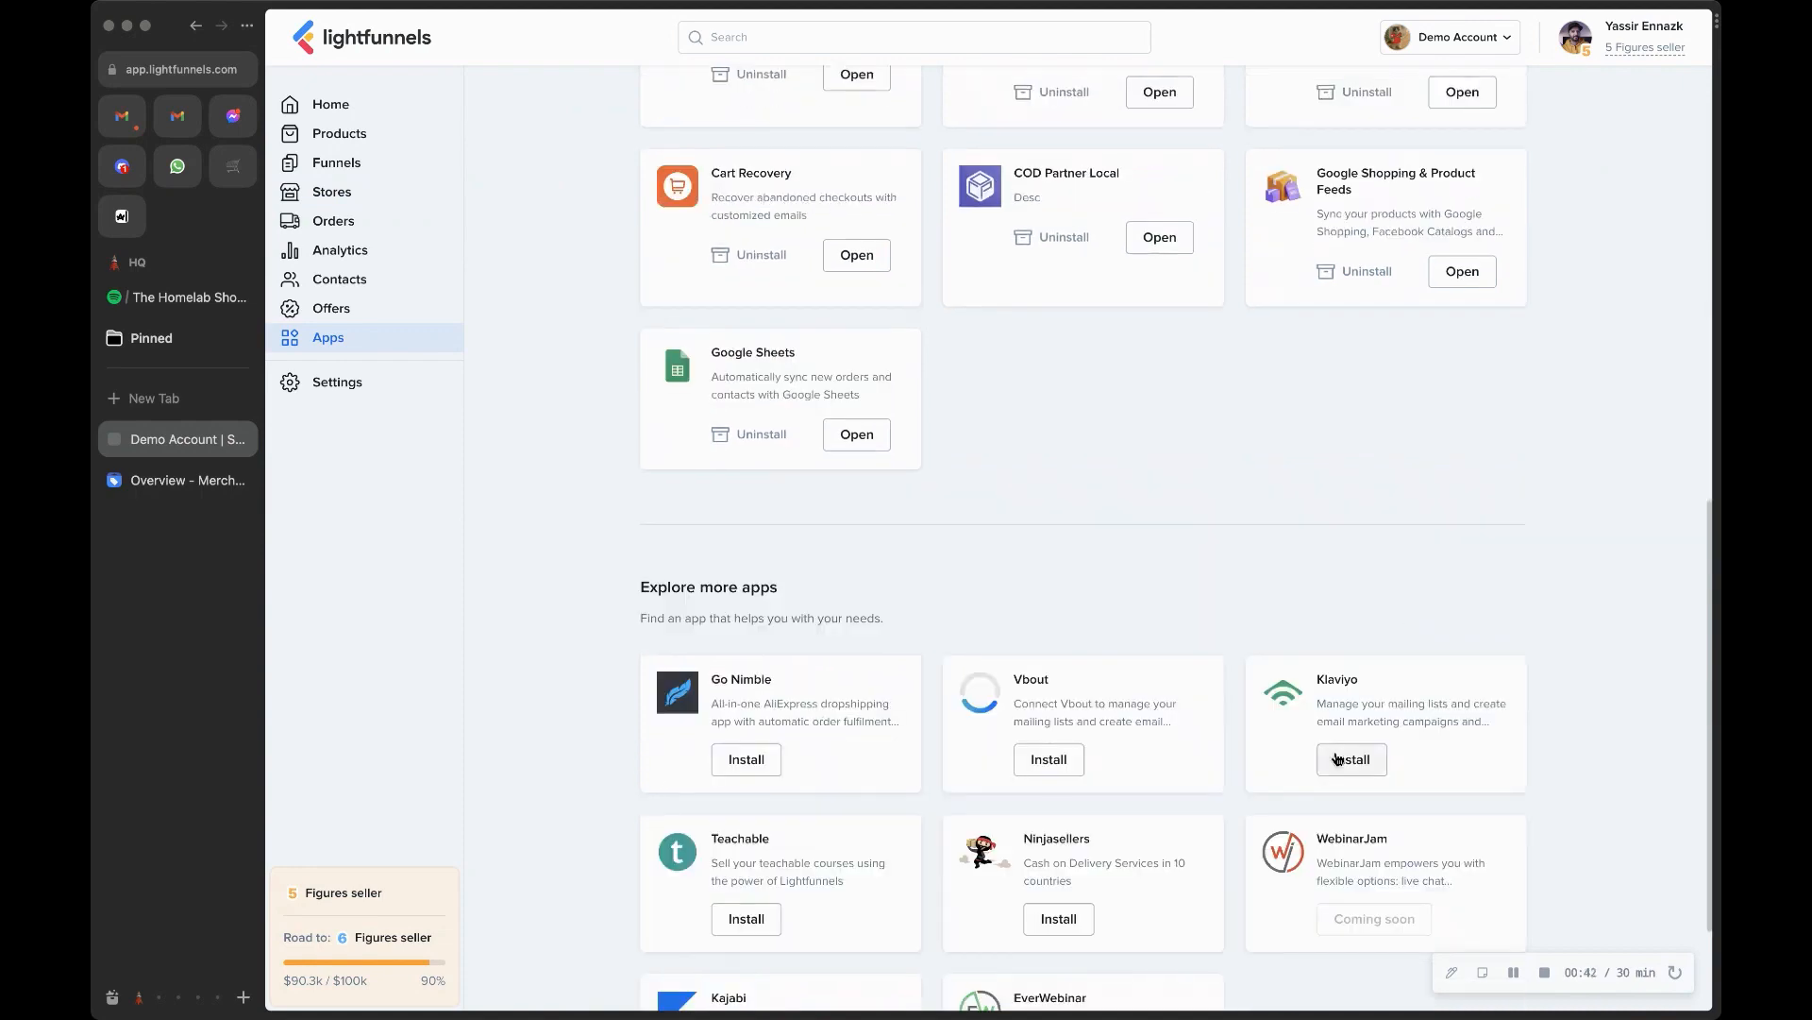
scroll(1348, 756, "down", 2)
scroll(1370, 646, "up", 4)
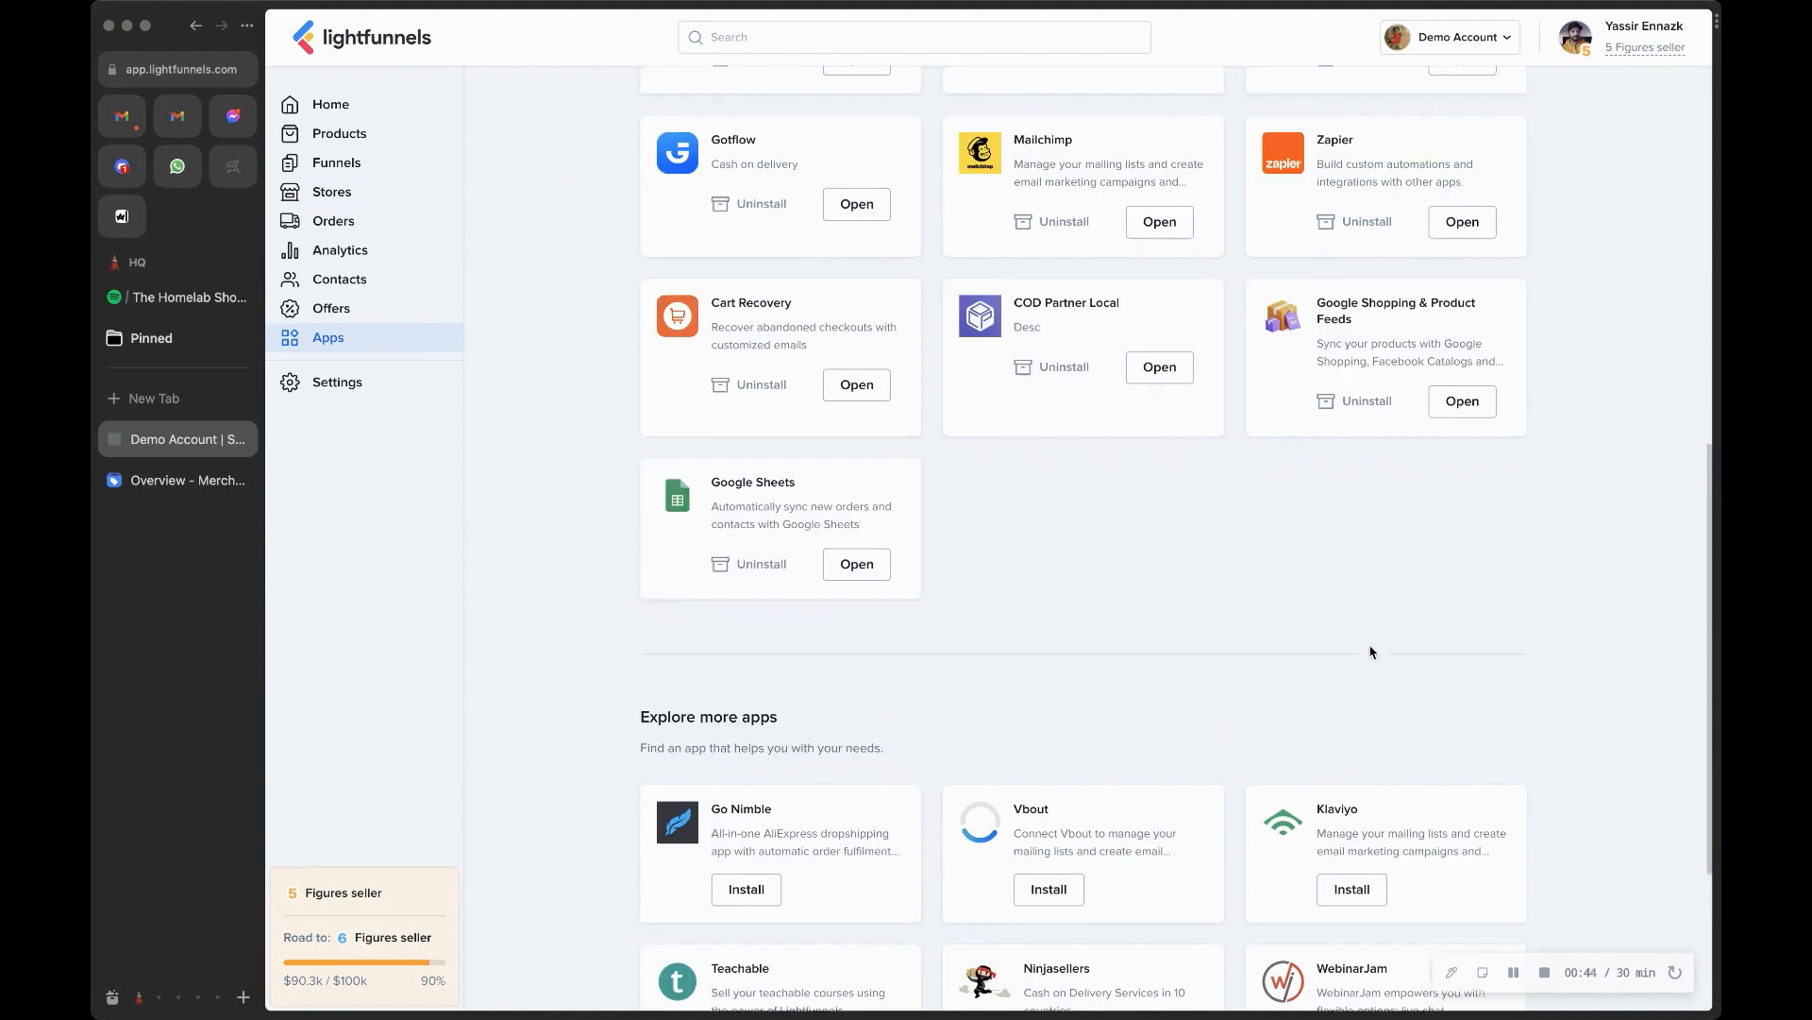
left_click(1462, 407)
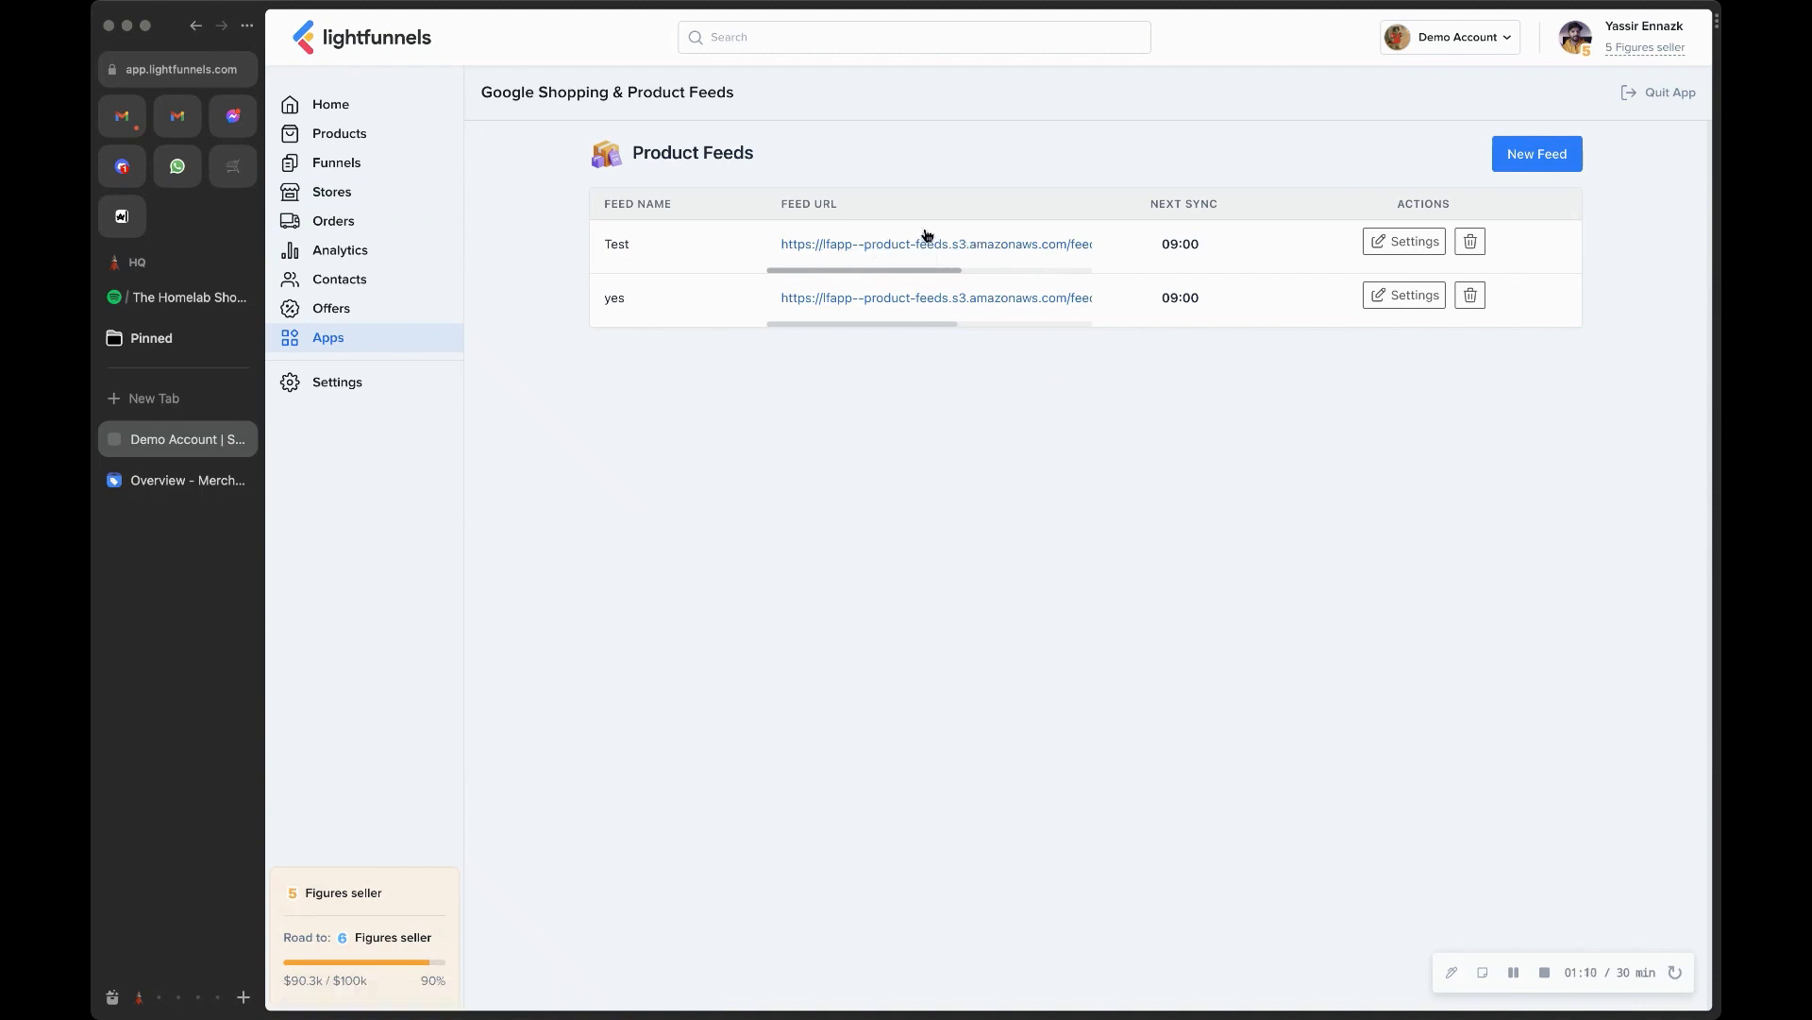
- Inspect the XML output of the existing feed named "yes" and return to the feed list
left_click(867, 298)
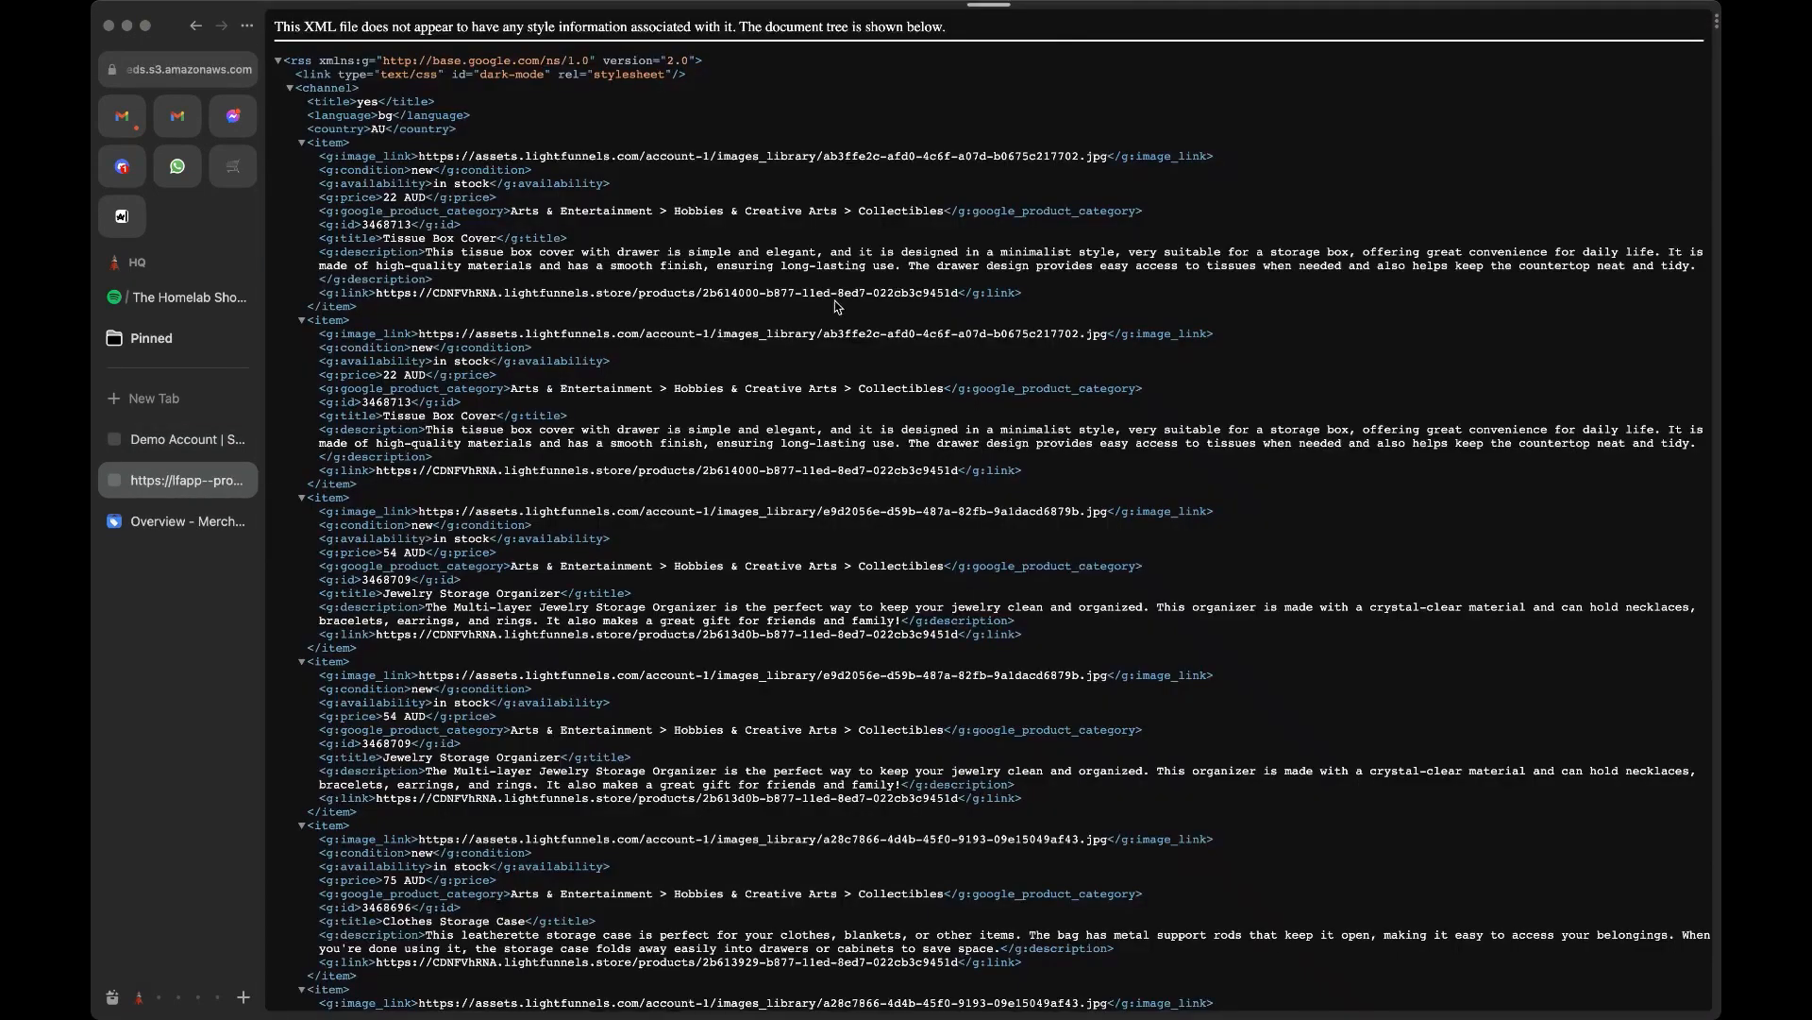
scroll(694, 214, "down", 5)
scroll(694, 214, "up", 10)
key("super+w")
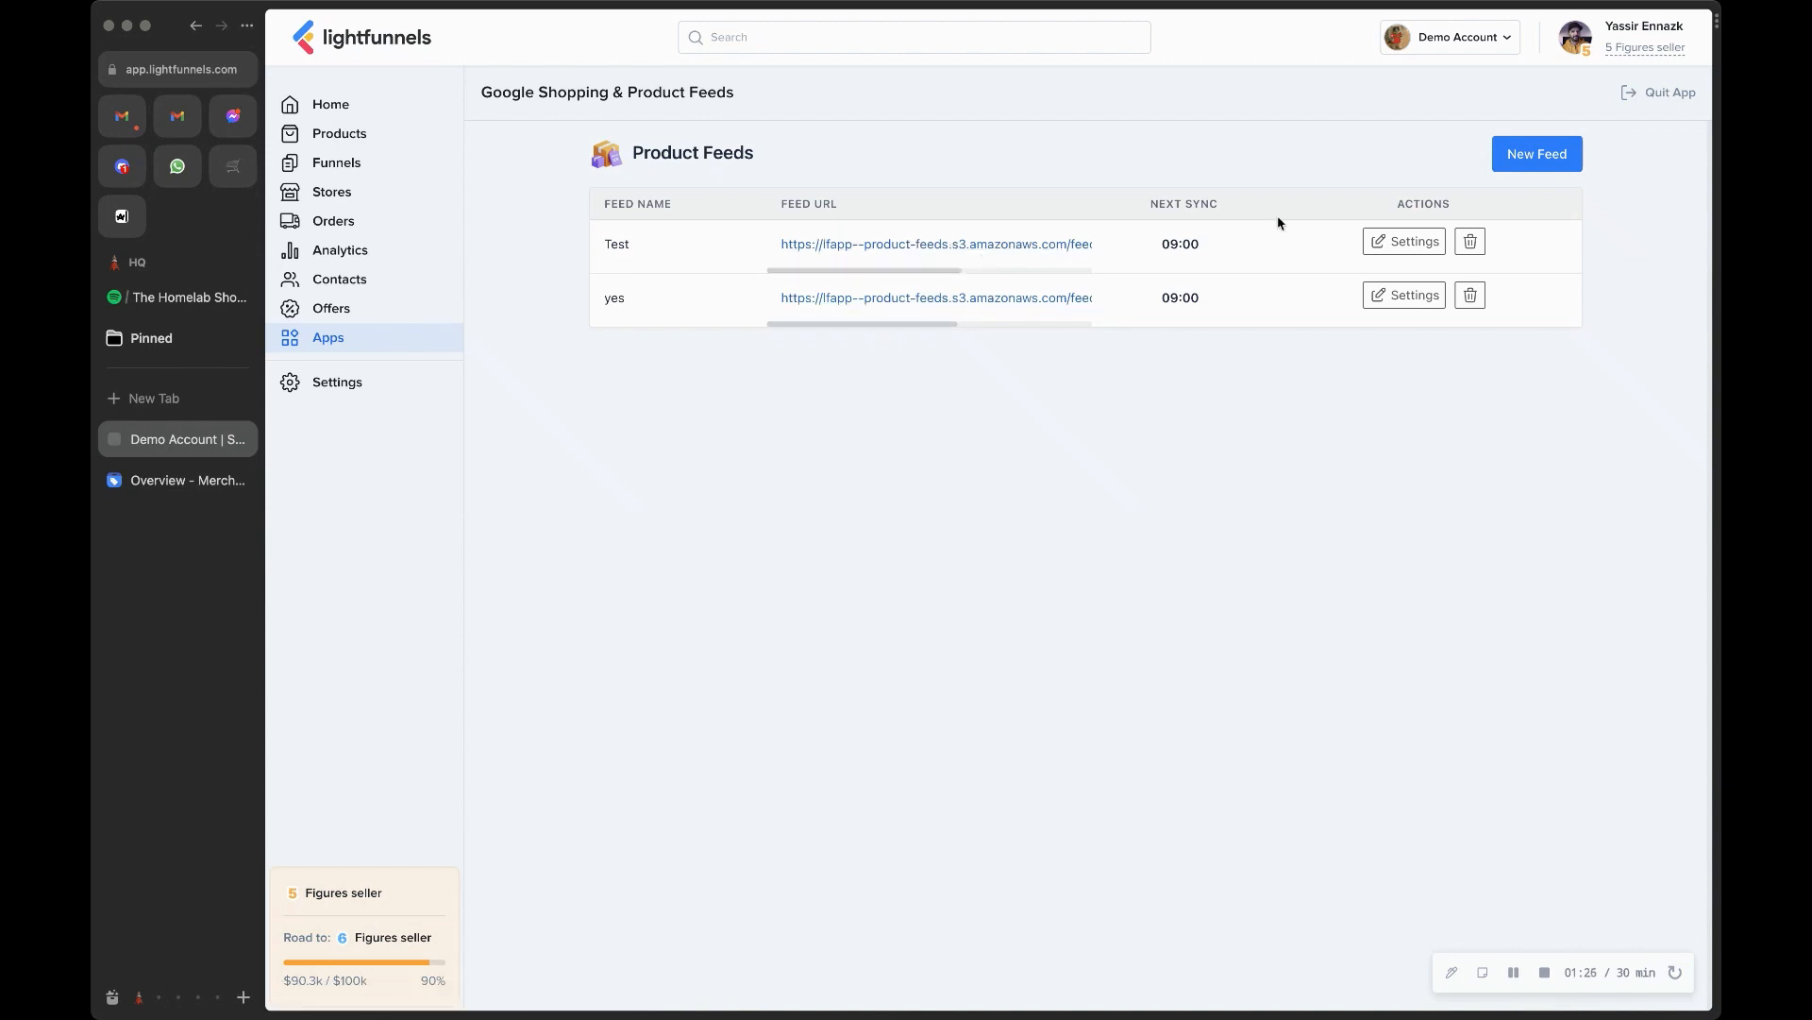
- Start a new product feed named "Demo Feed" with United States as its target country
left_click(1526, 163)
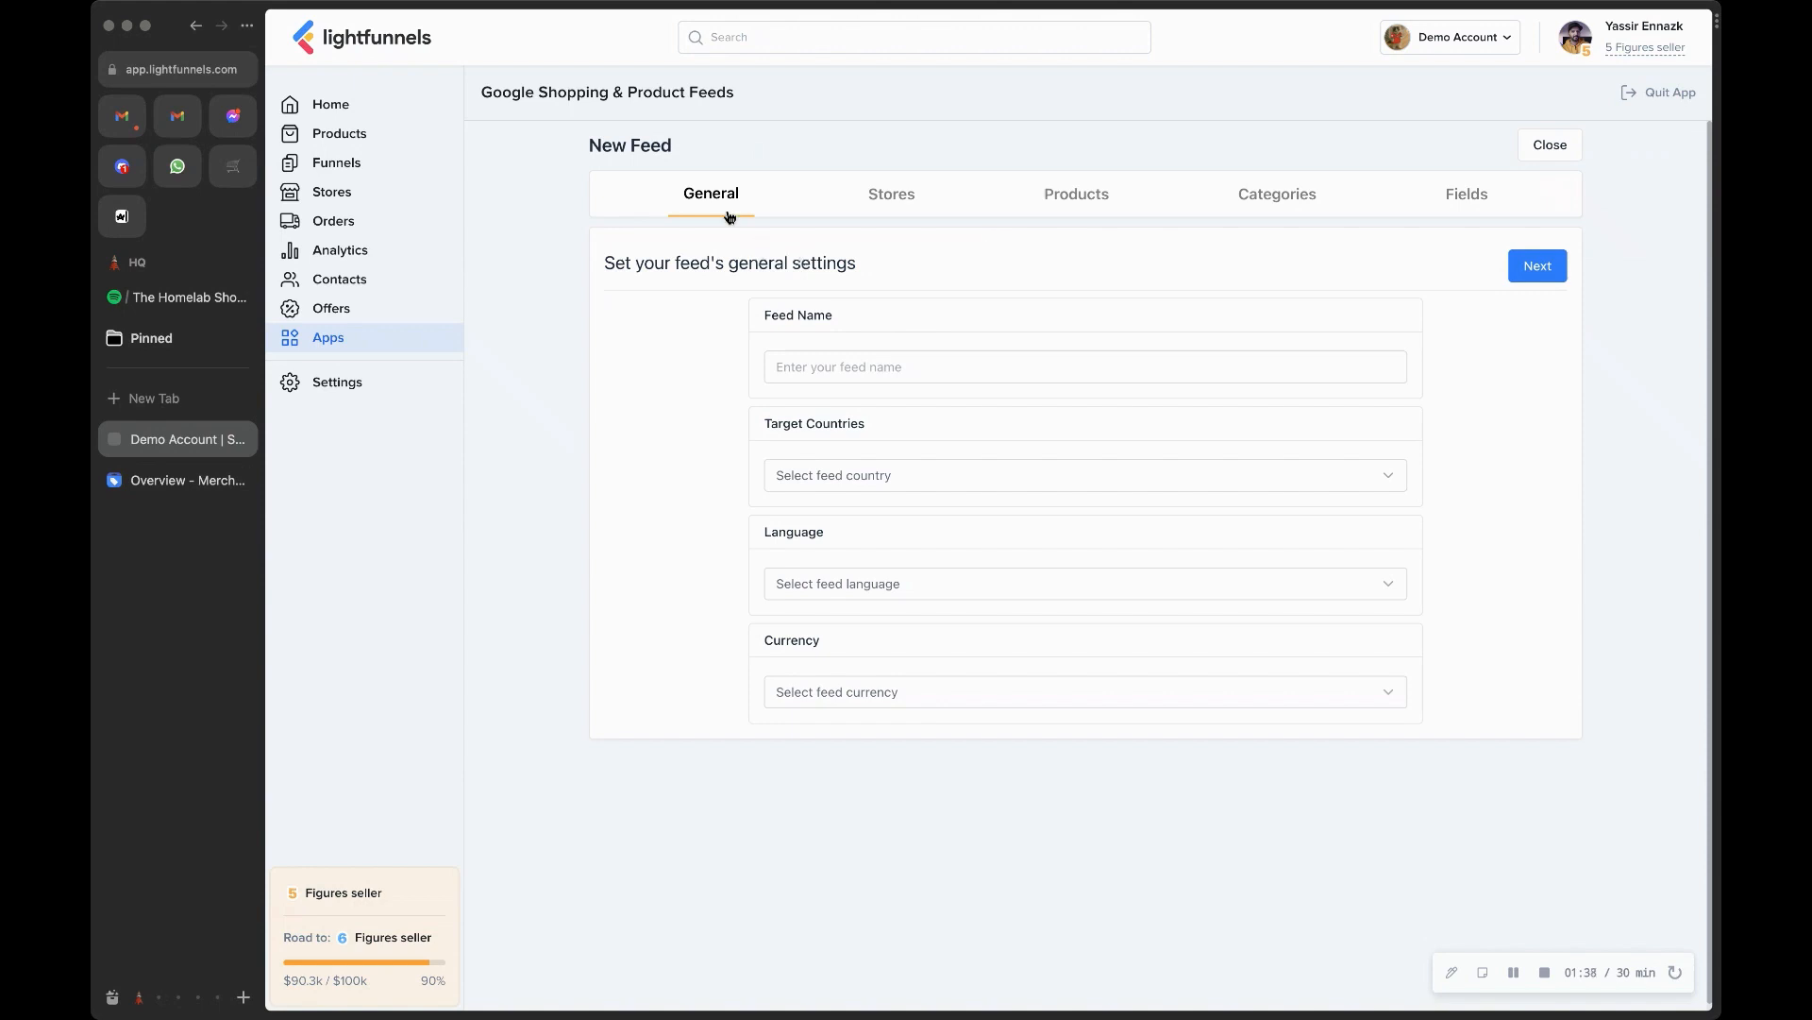
left_click(815, 361)
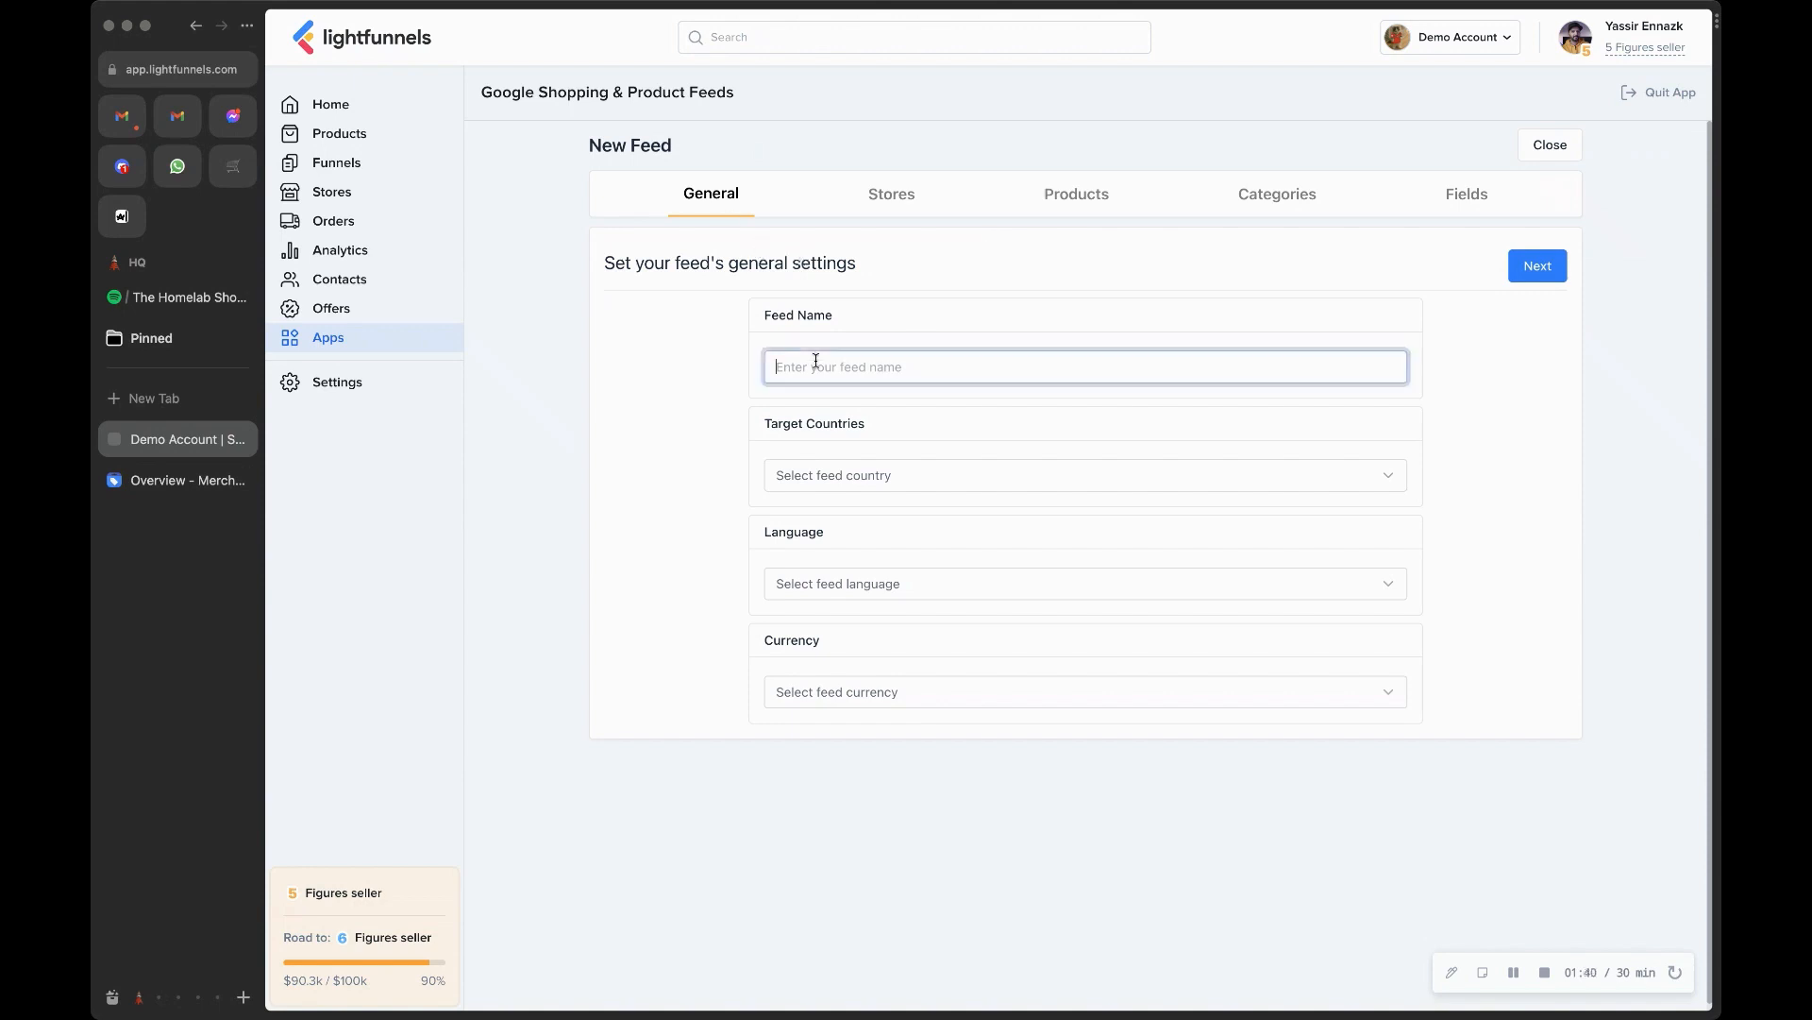
type("Demo Feed")
left_click(861, 489)
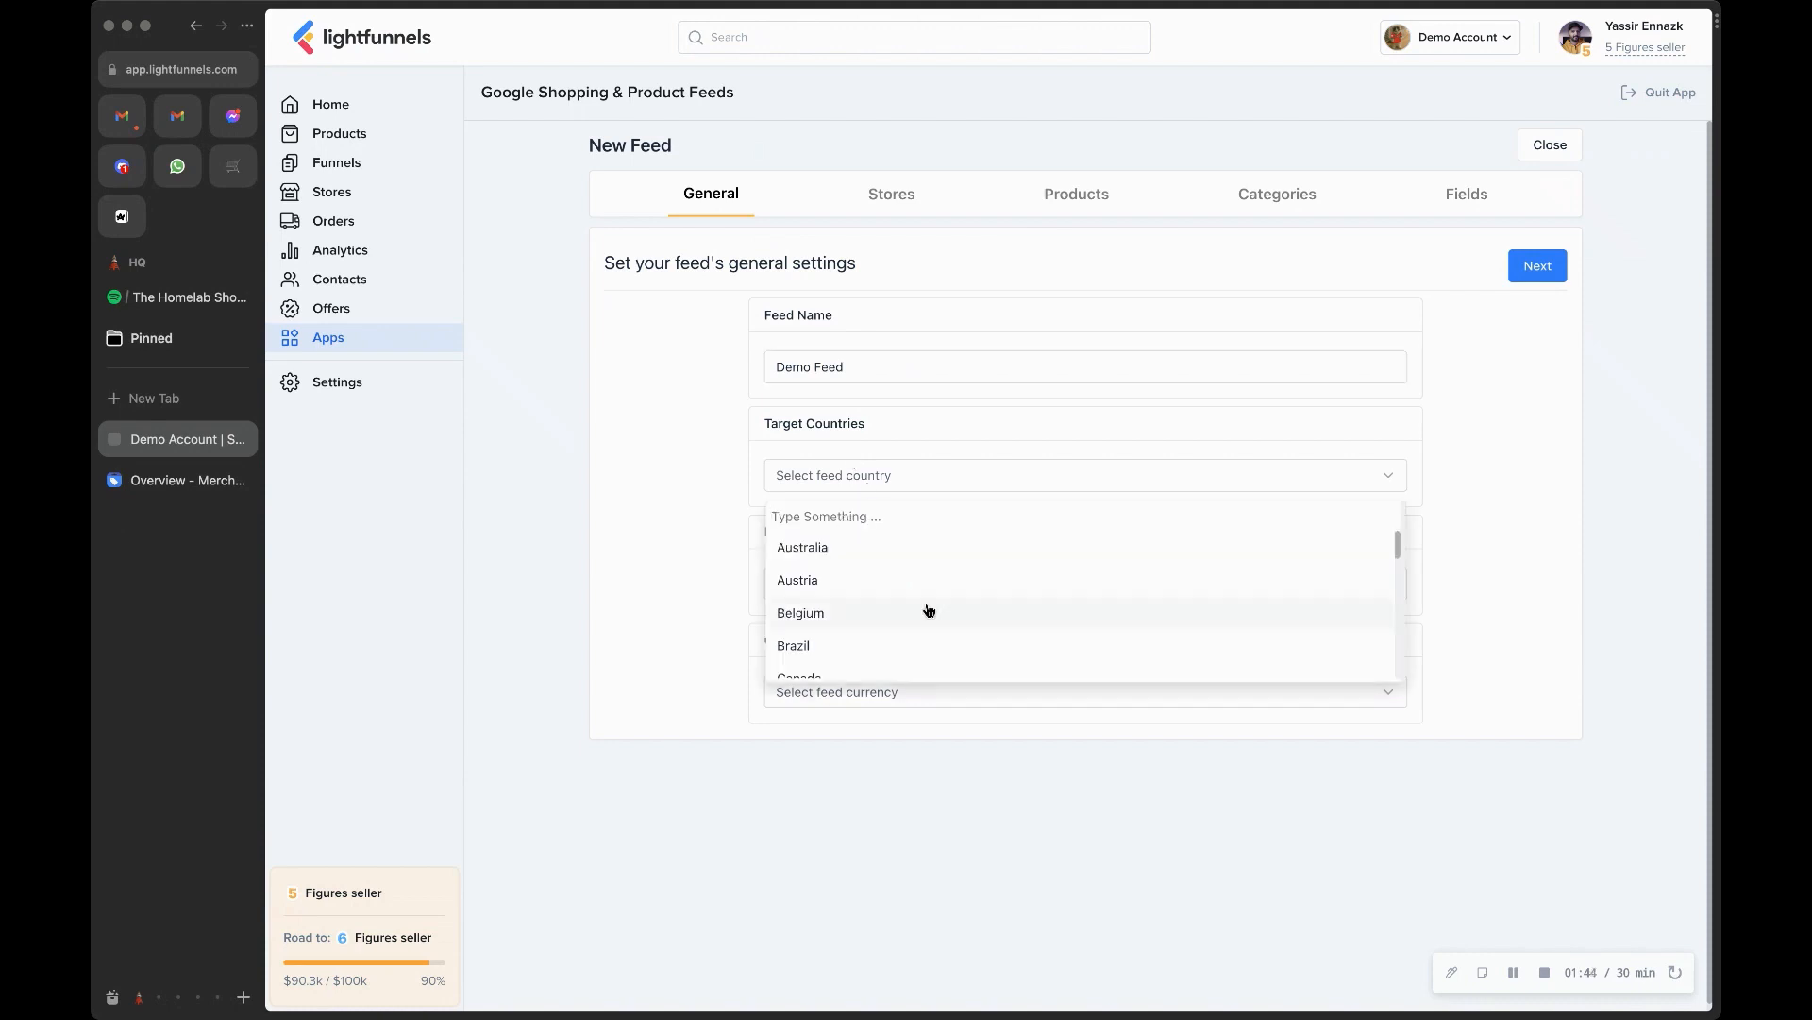
scroll(934, 595, "down", 2)
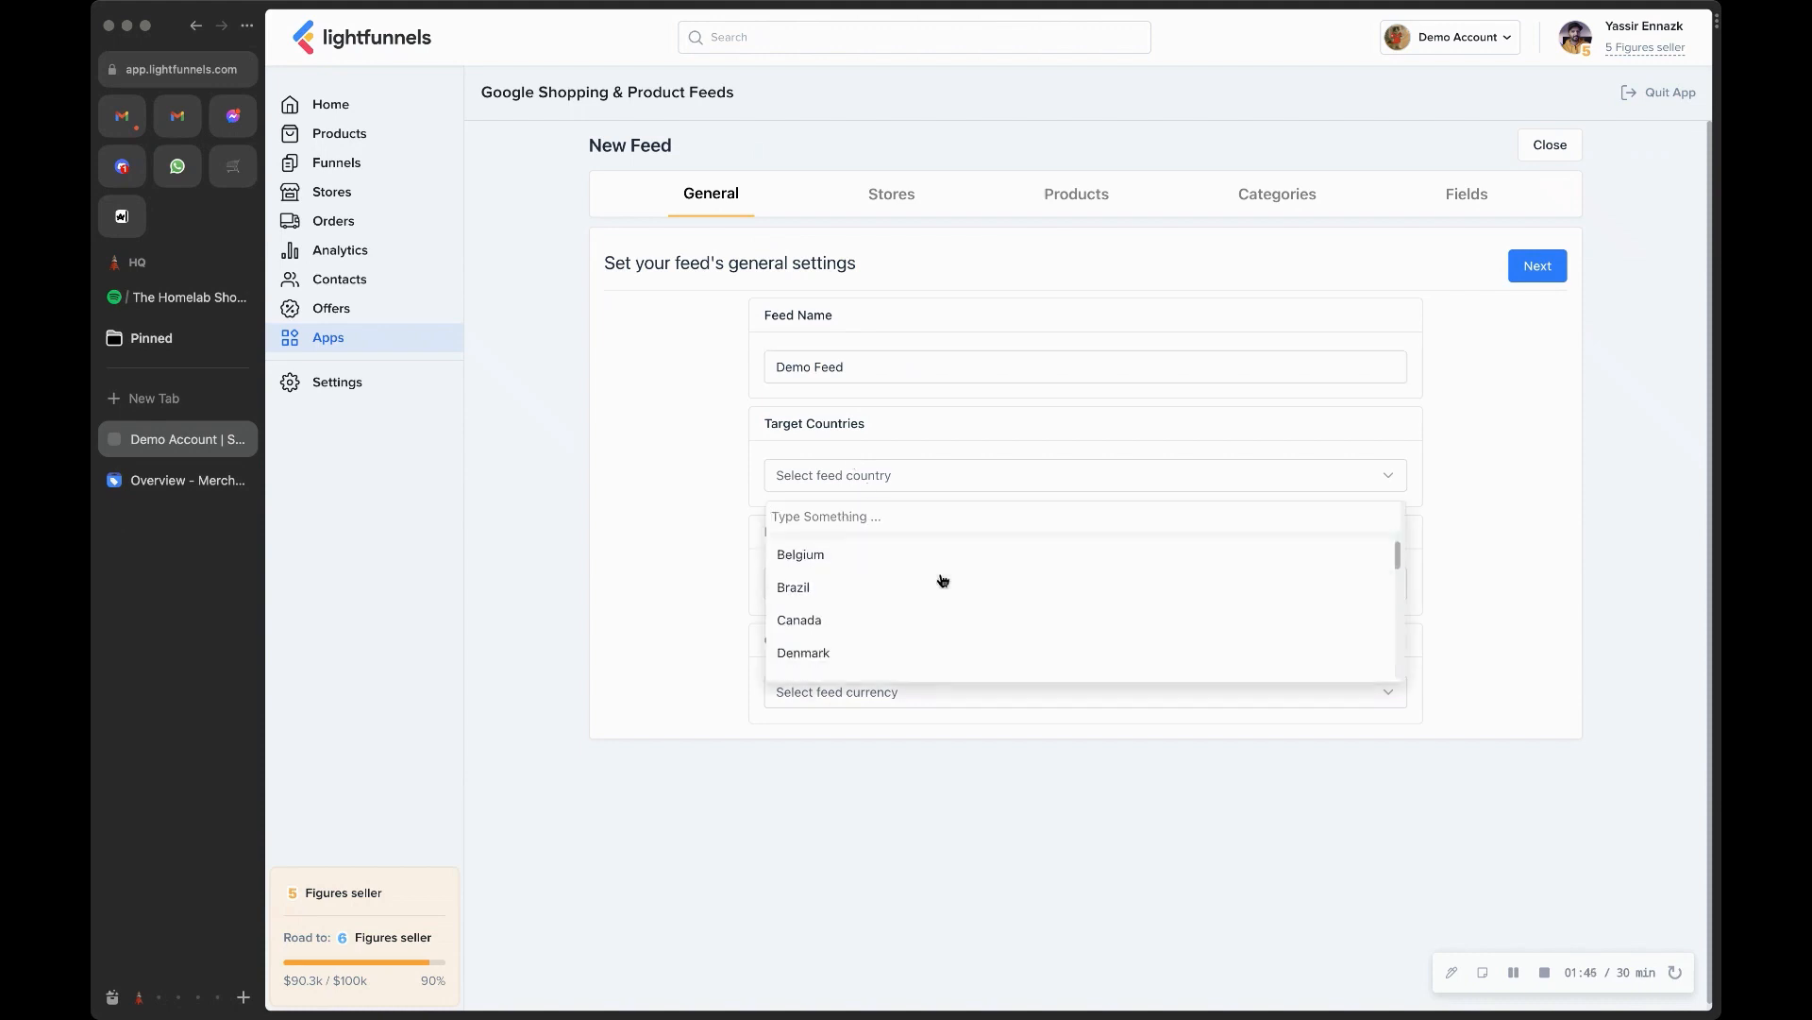
scroll(942, 580, "down", 6)
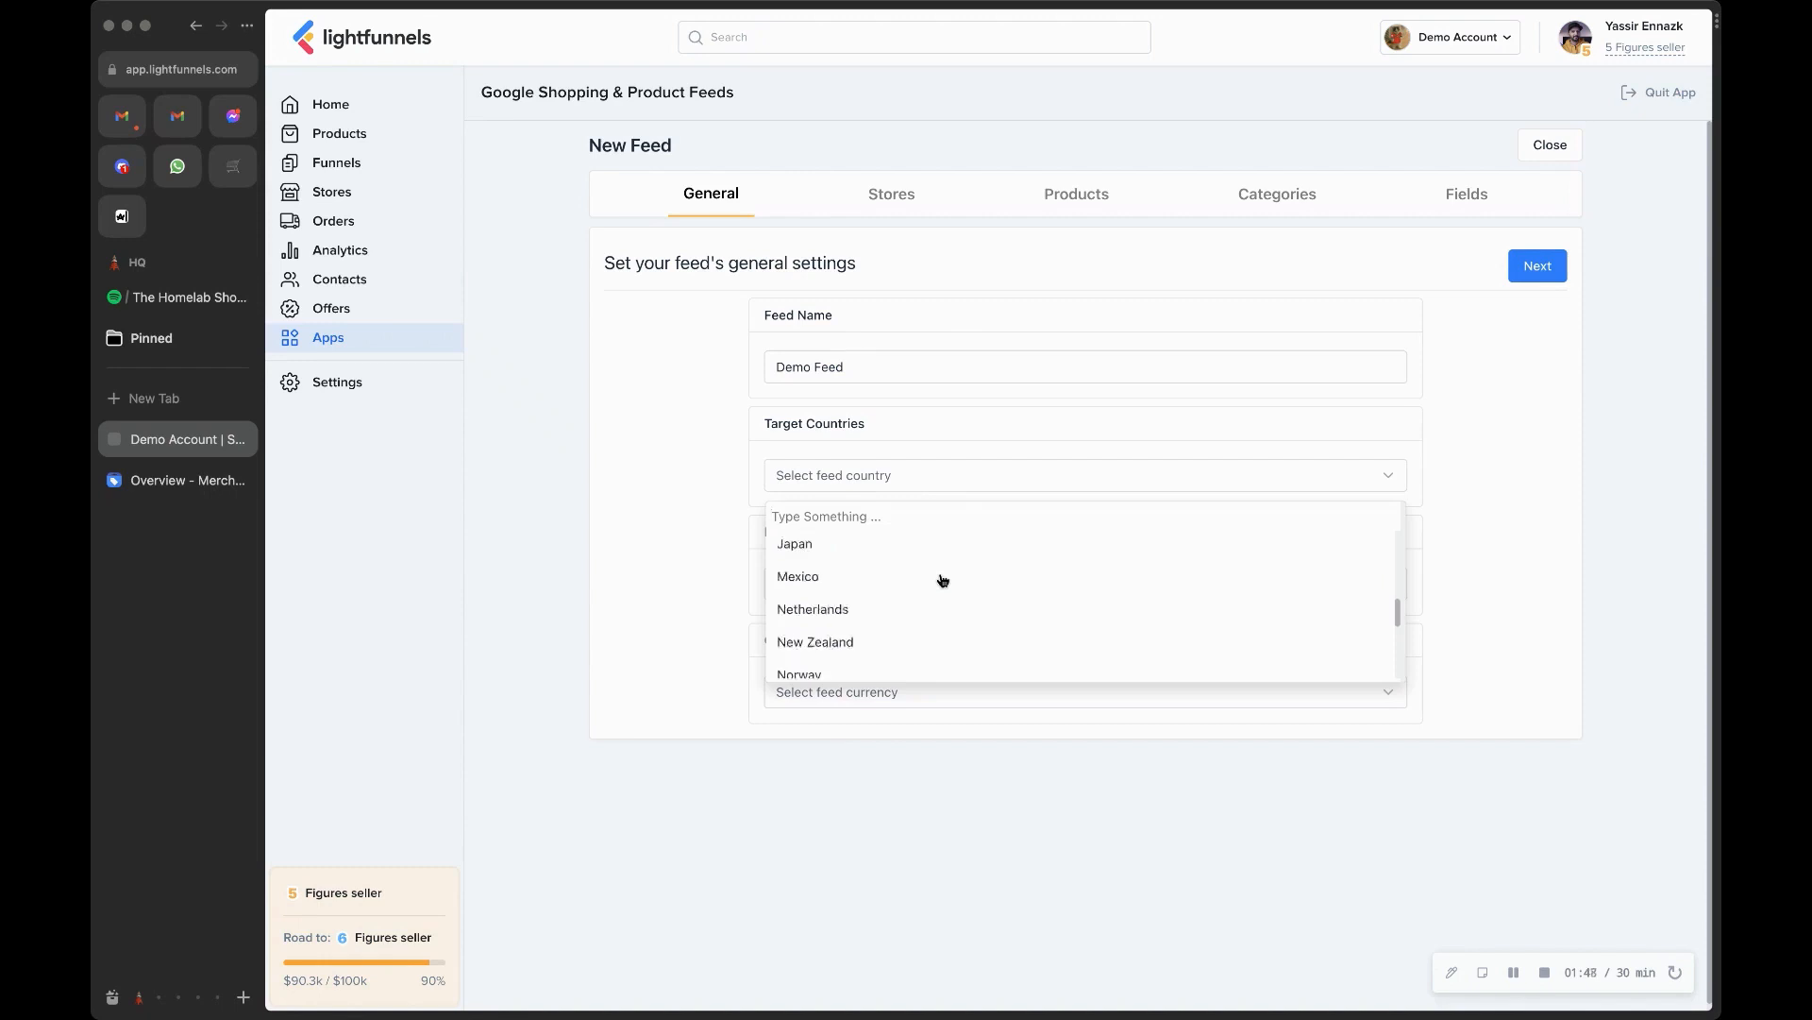
scroll(942, 580, "up", 3)
scroll(942, 580, "down", 2)
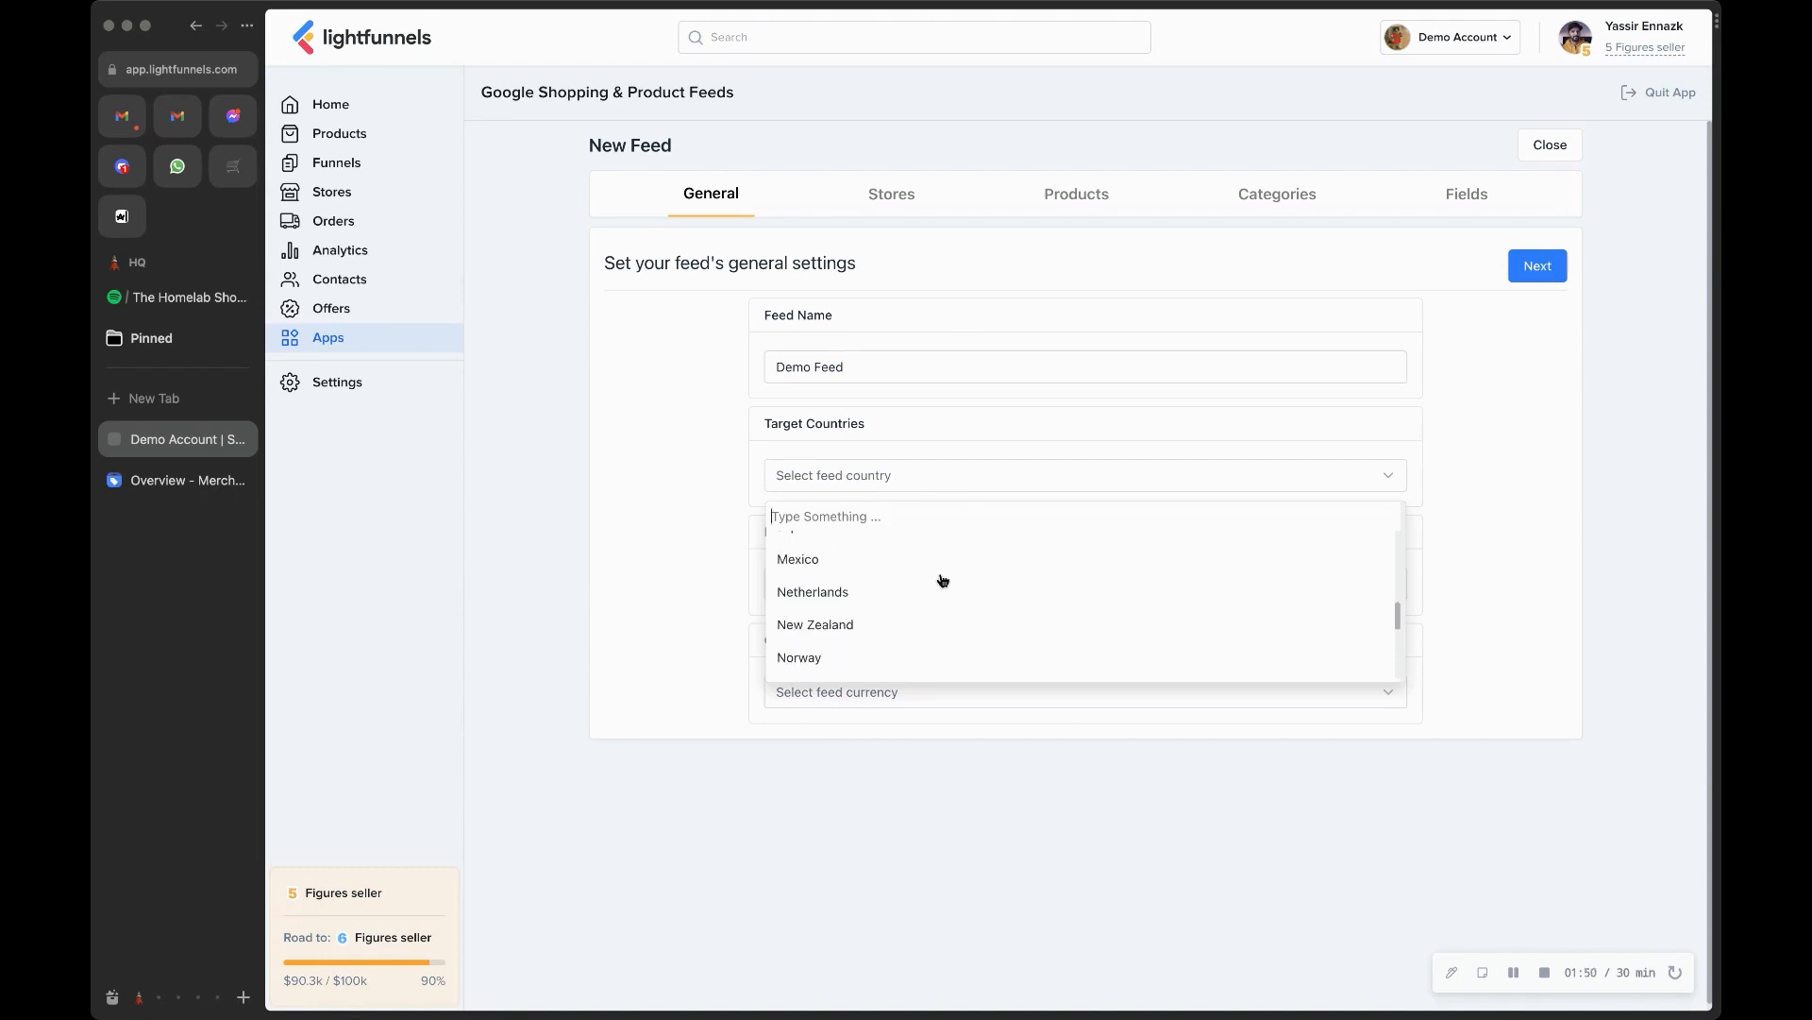
scroll(942, 580, "up", 1)
scroll(943, 579, "up", 5)
type("un")
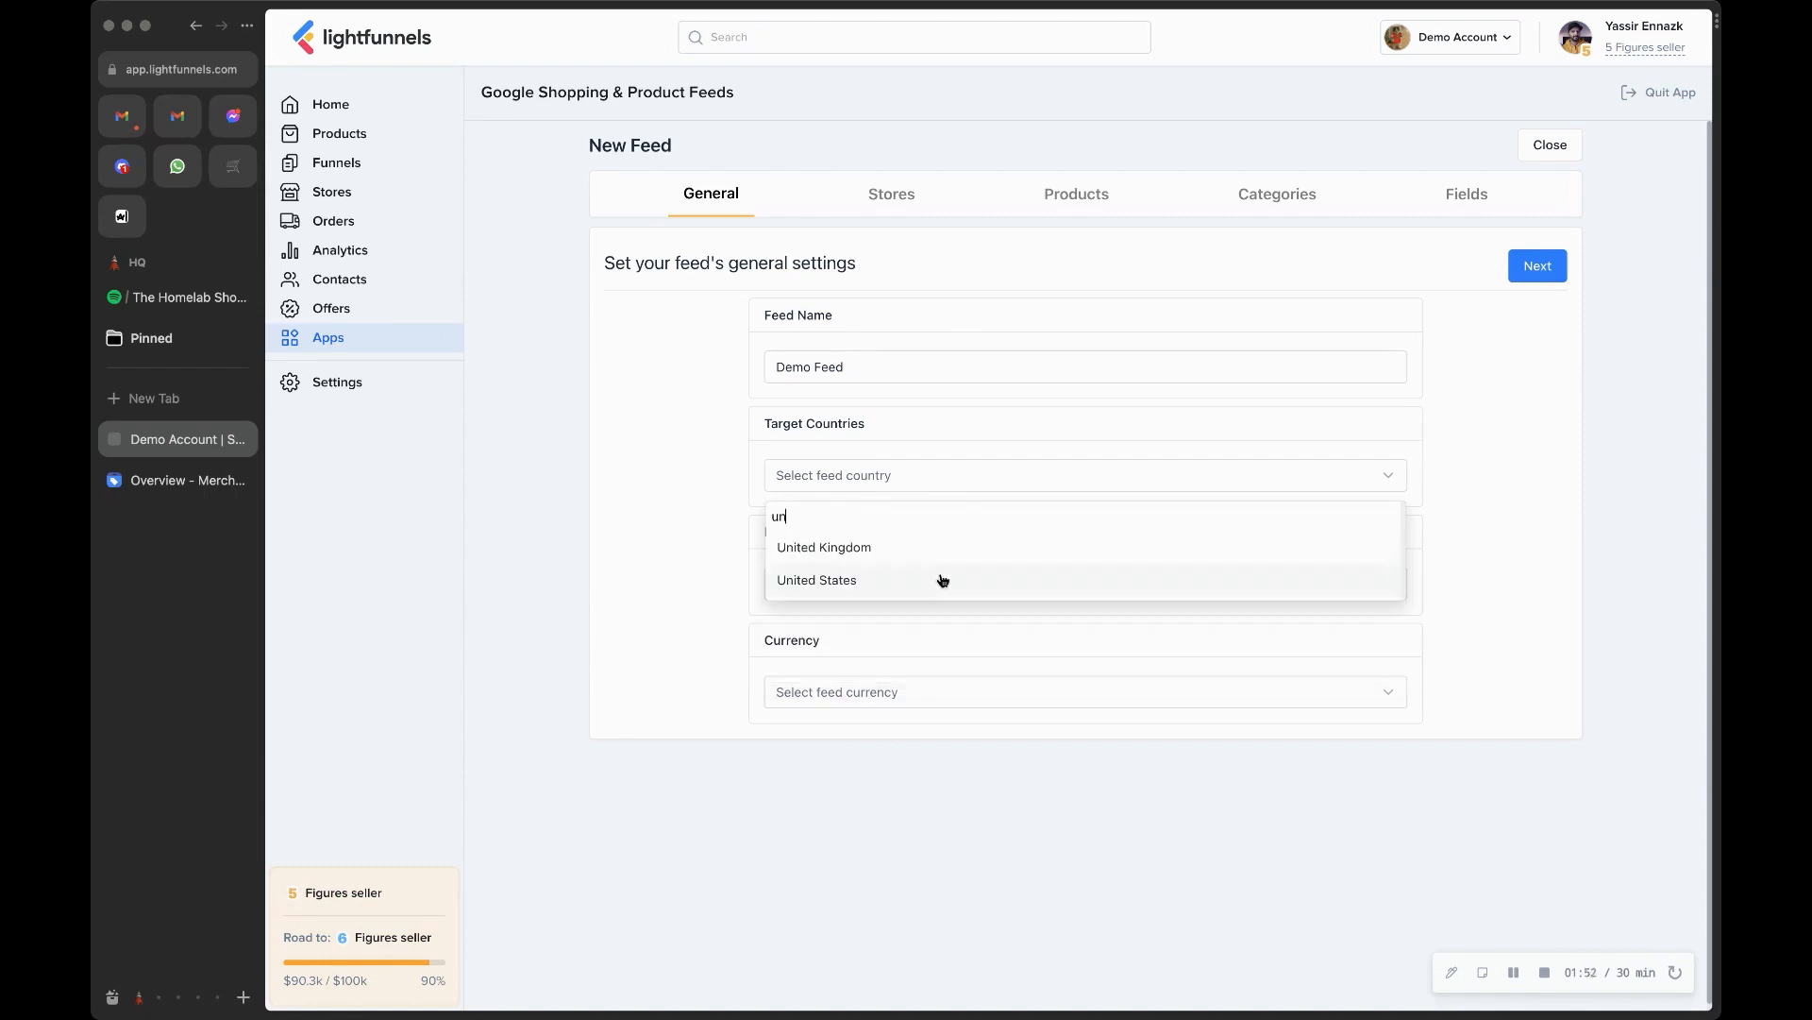
left_click(940, 580)
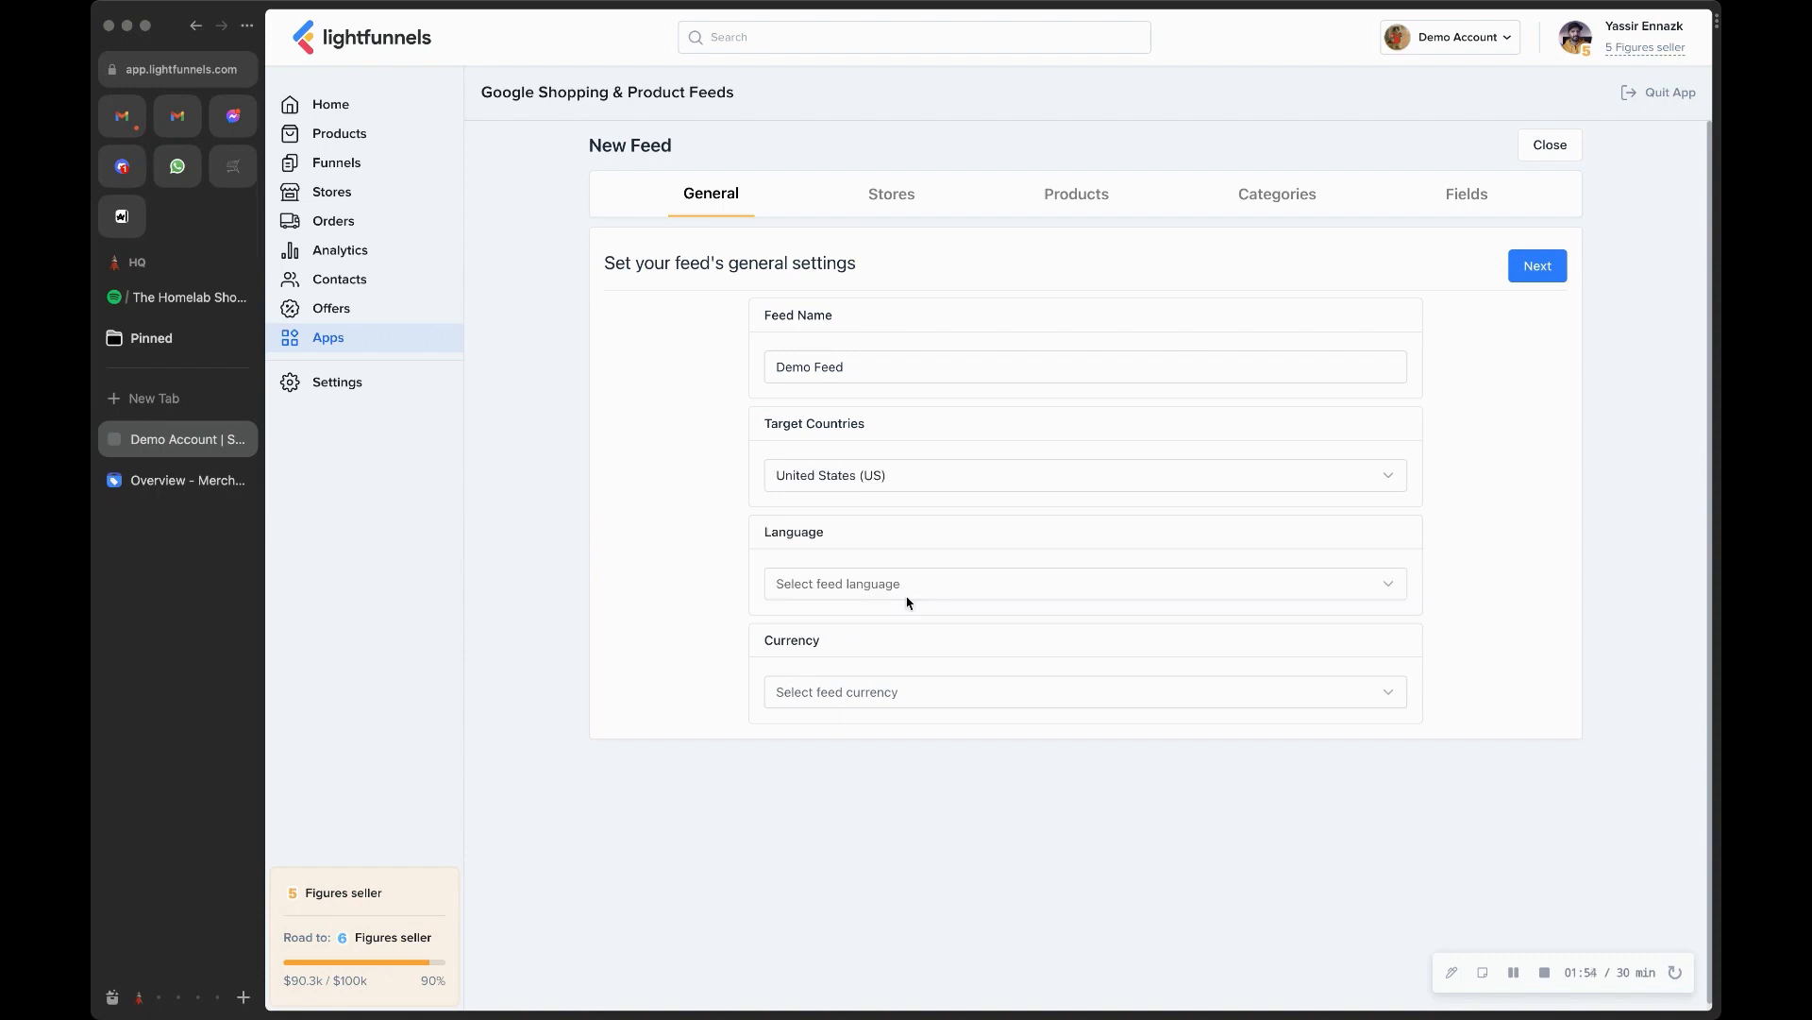
- Set the feed's language to English and currency to US Dollar, and proceed to the store selection
left_click(908, 601)
type("englis")
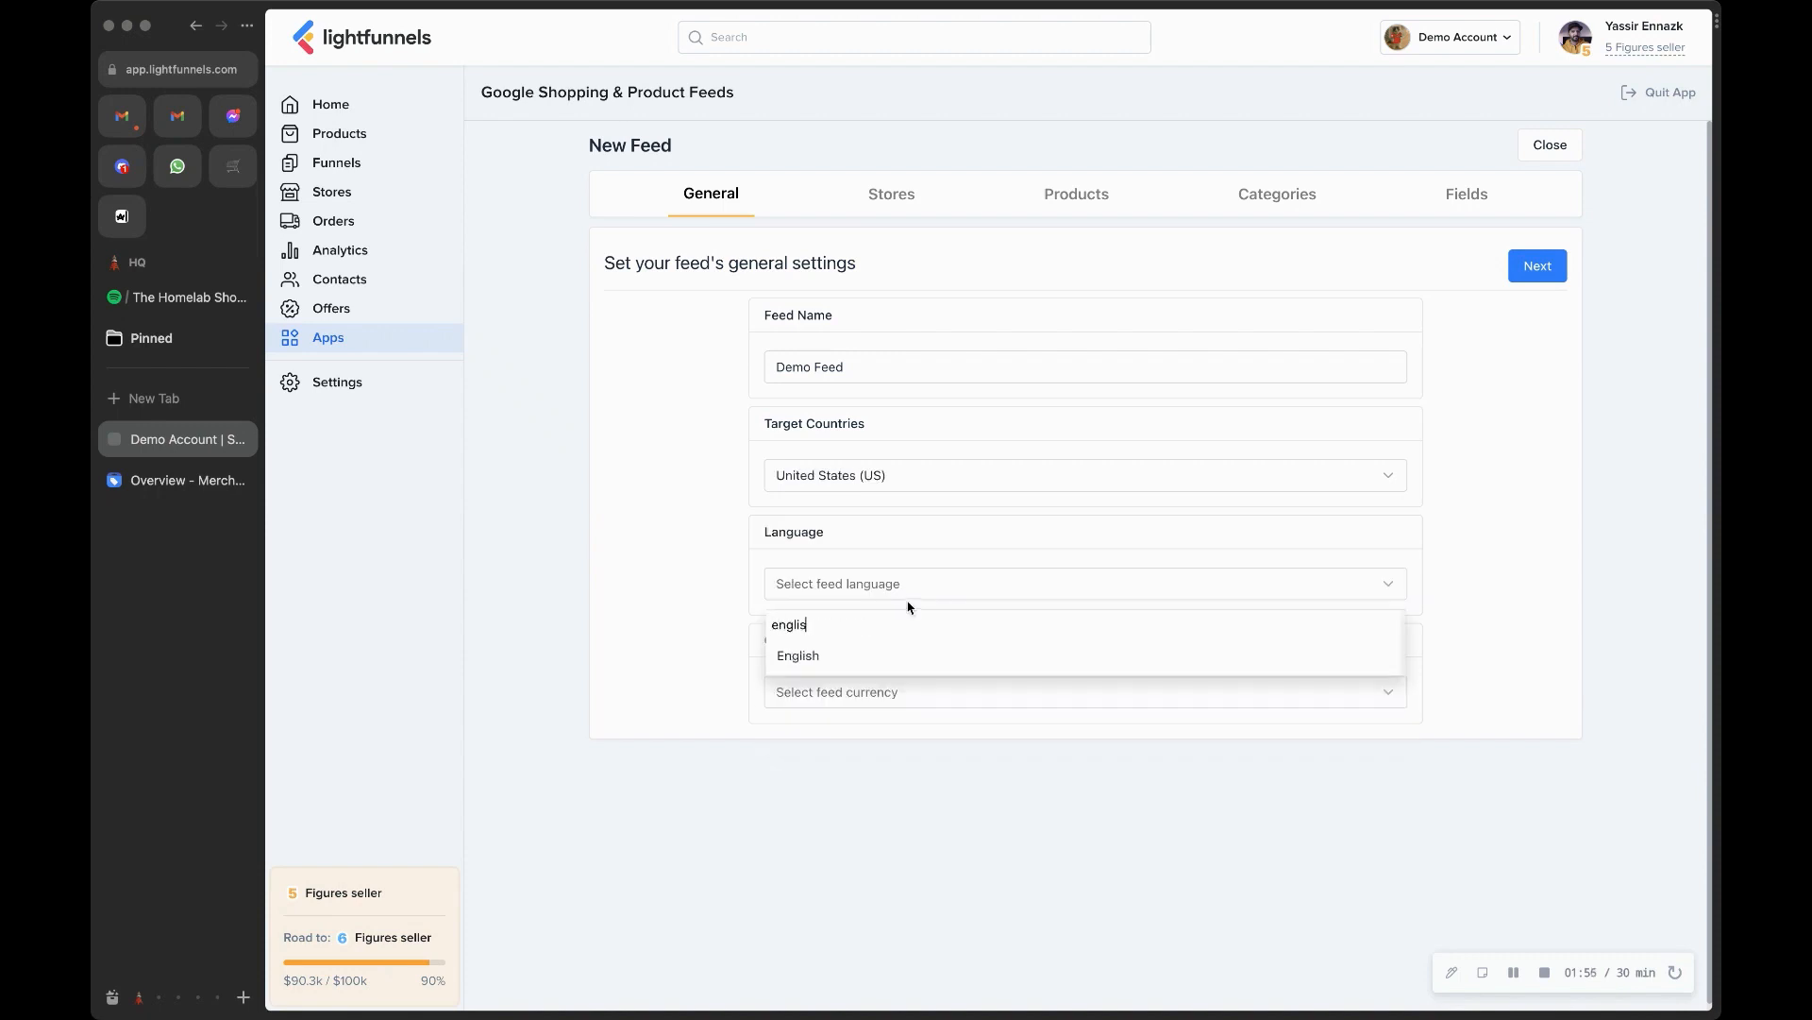
type("h")
left_click(873, 656)
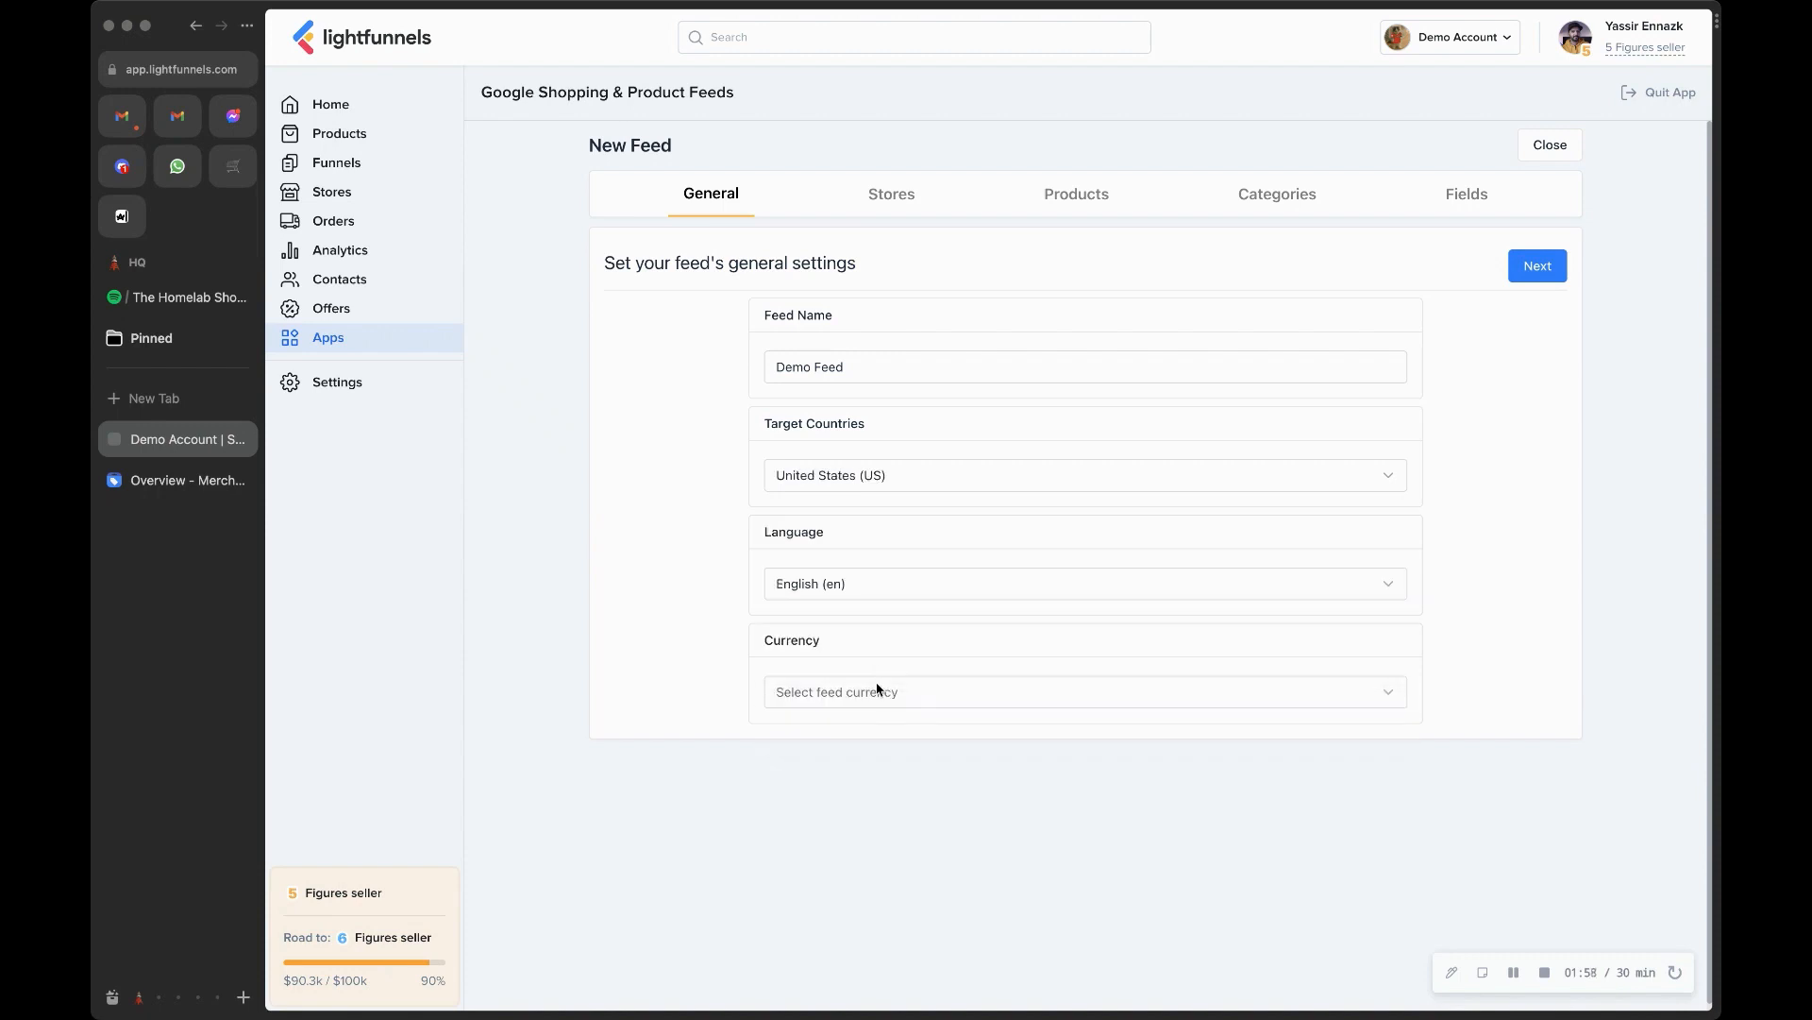
left_click(877, 690)
type("us")
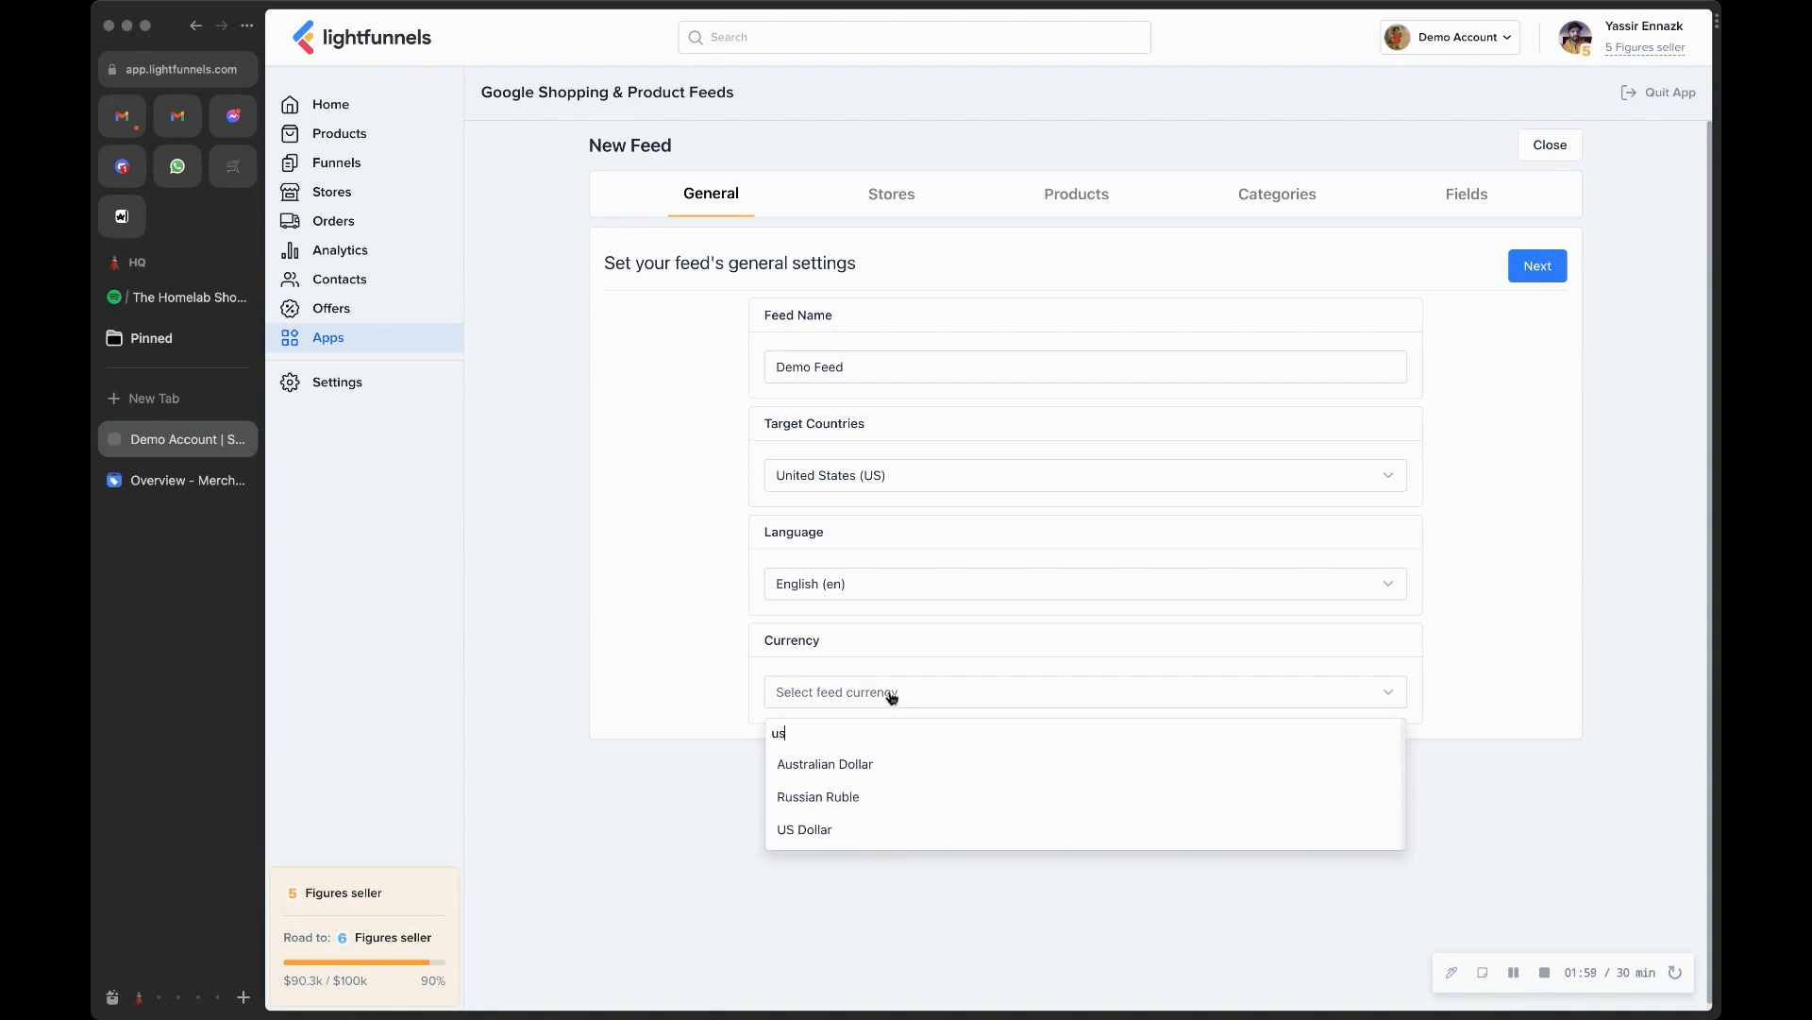
left_click(855, 831)
left_click(1521, 274)
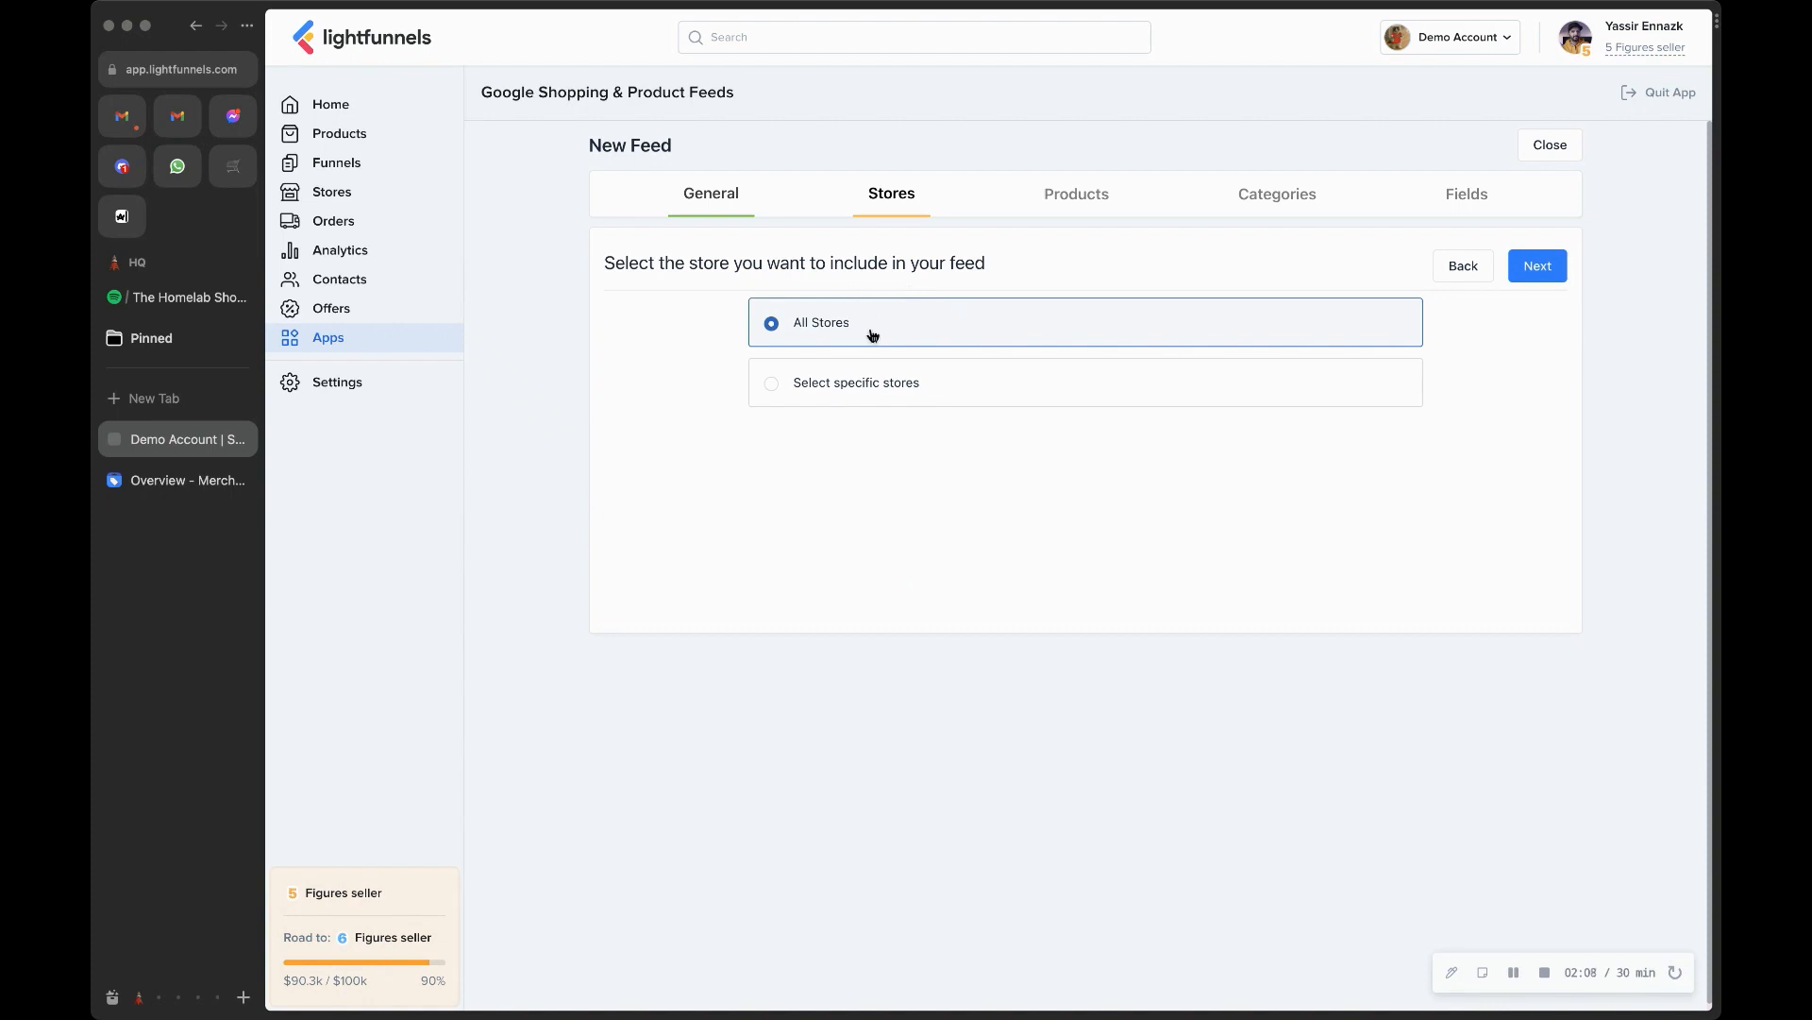
- Limit the feed to specific stores, choose Demo Store, and proceed to the product selection
left_click(834, 386)
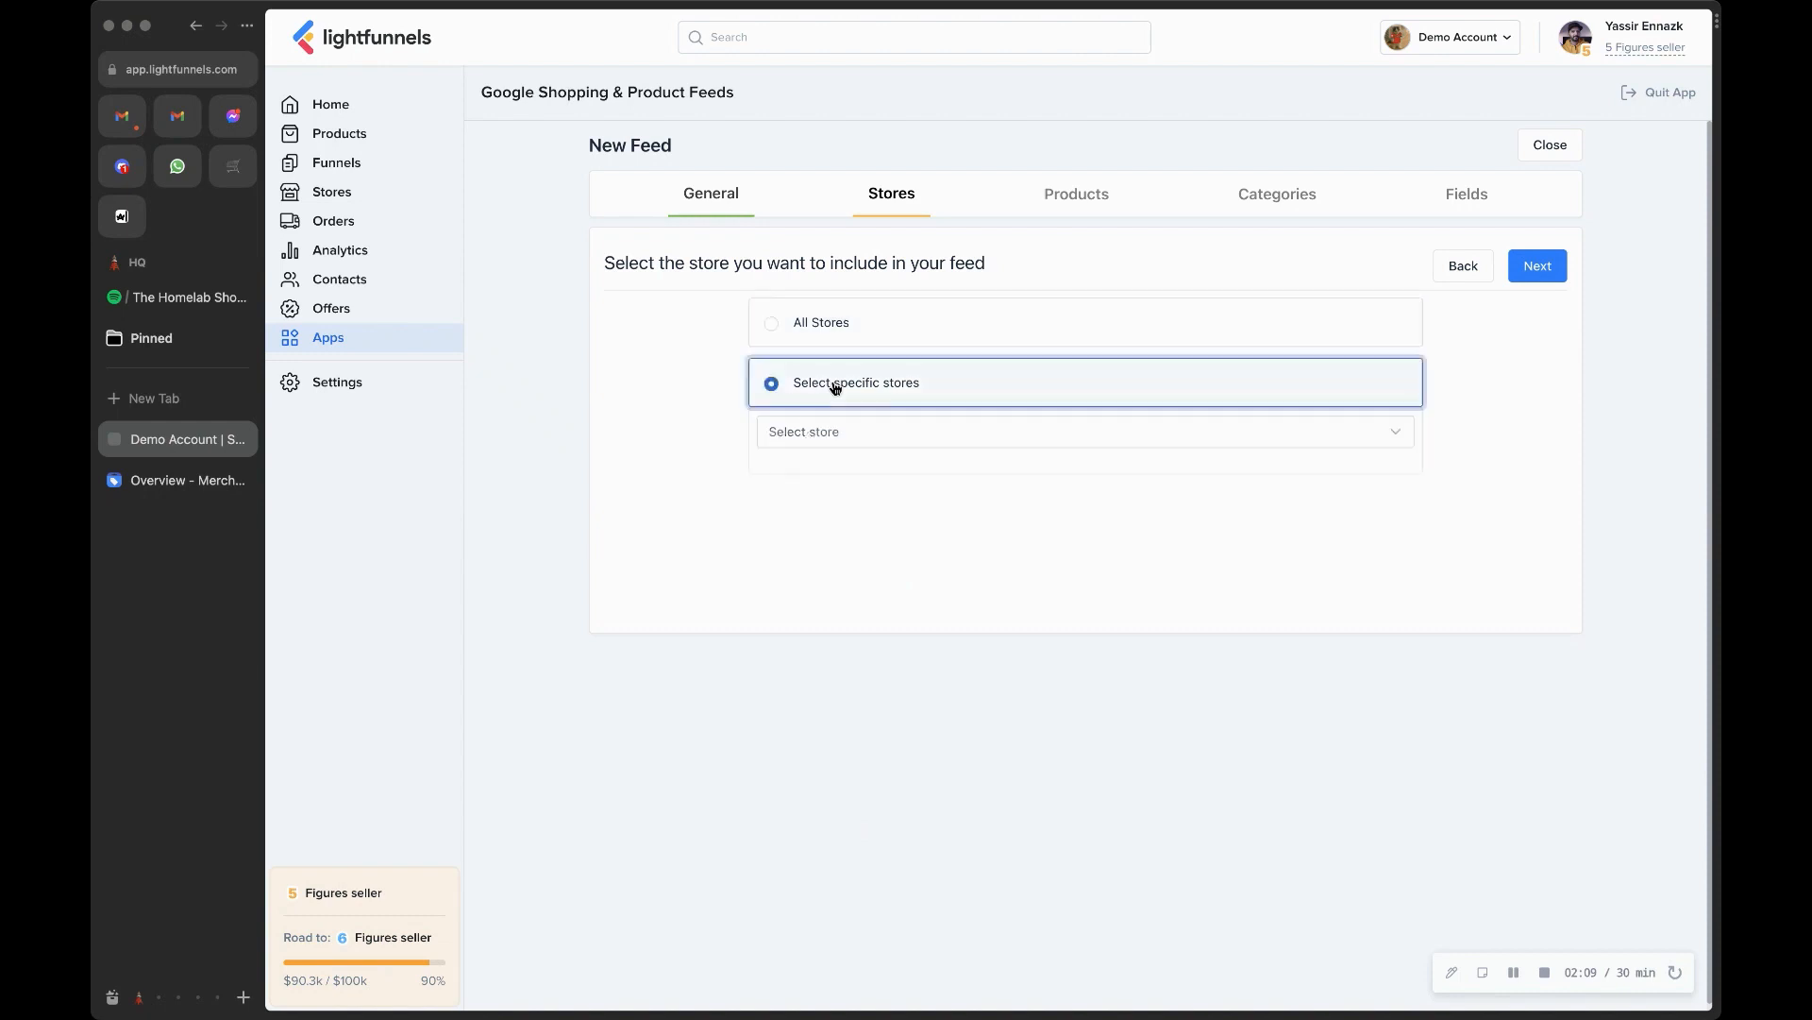
left_click(821, 439)
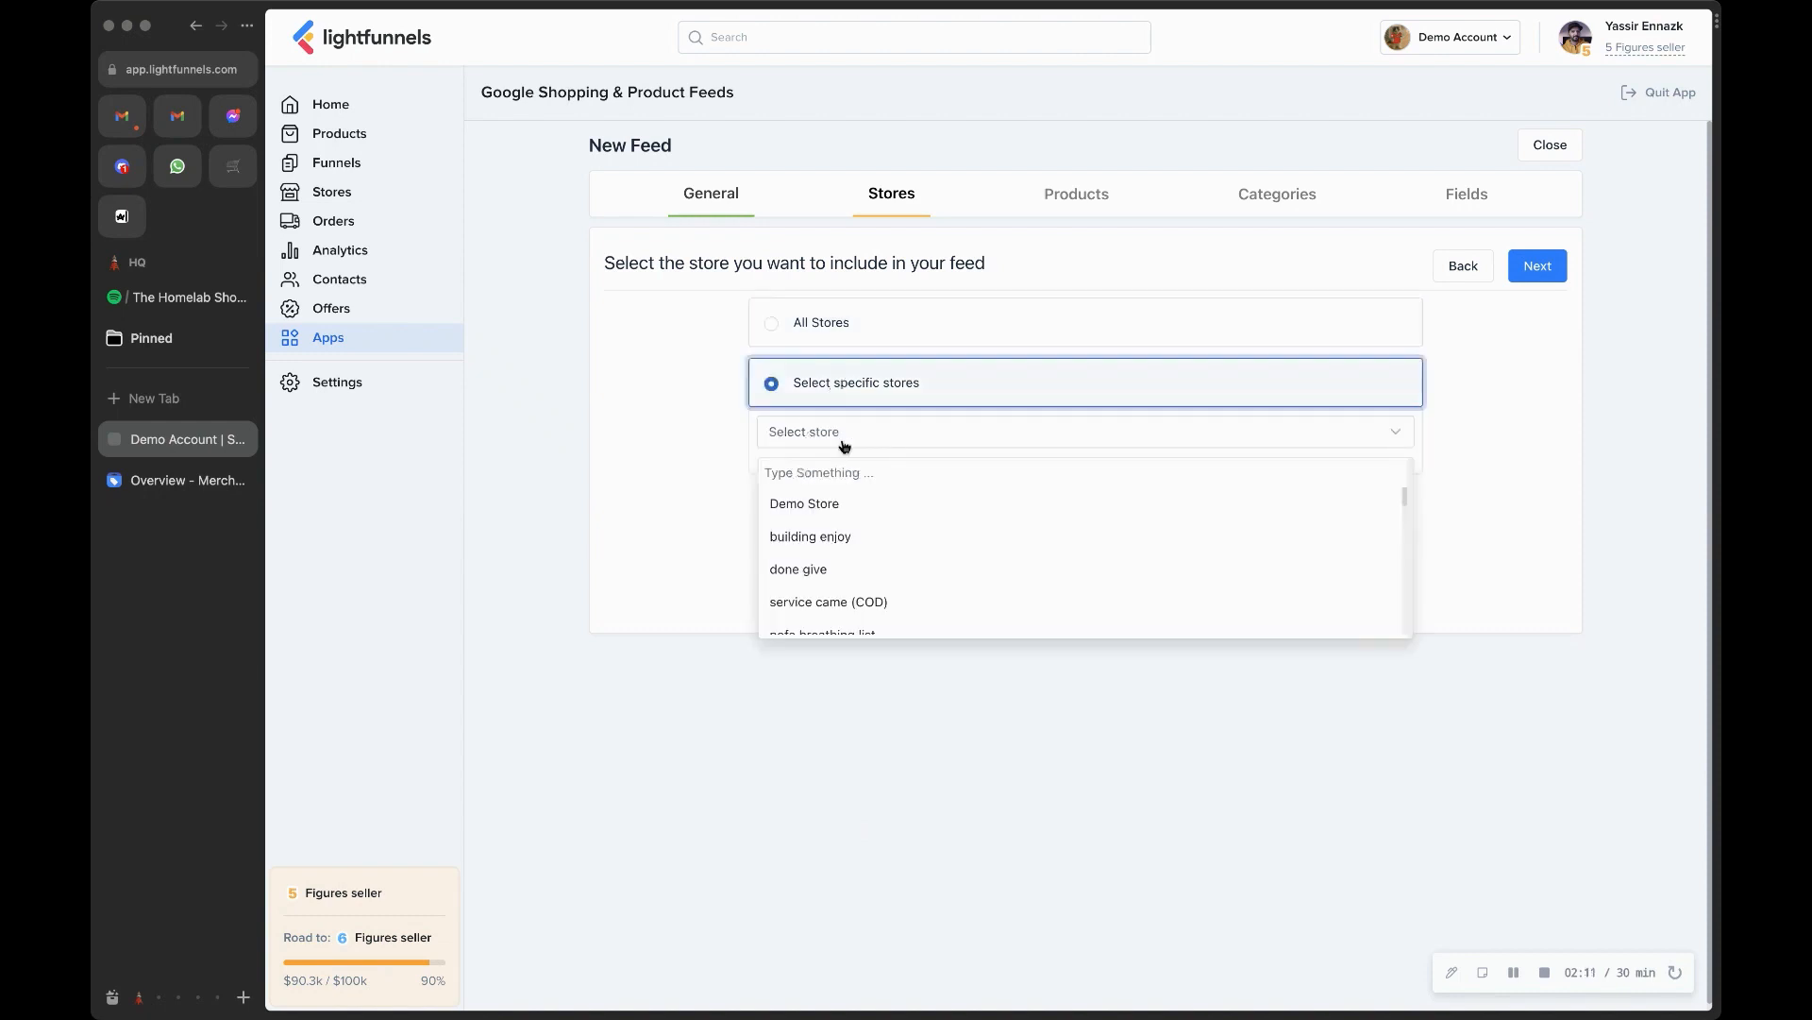
left_click(816, 505)
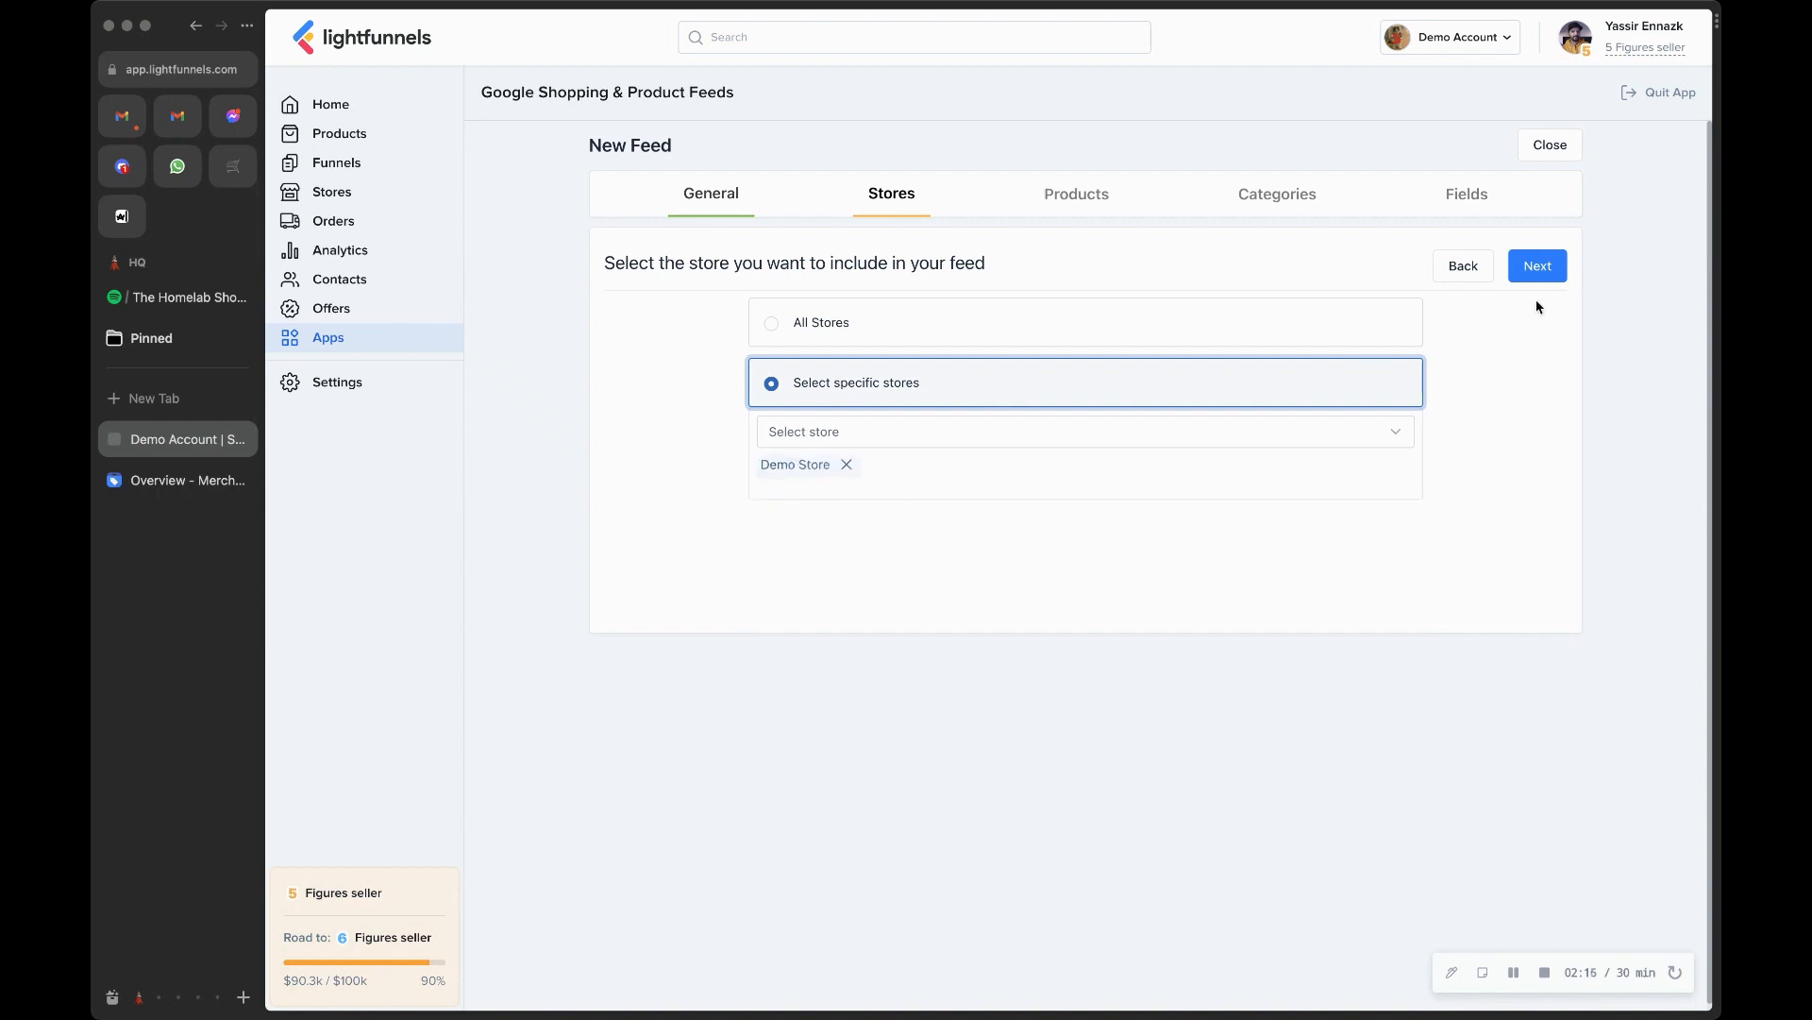
left_click(1548, 276)
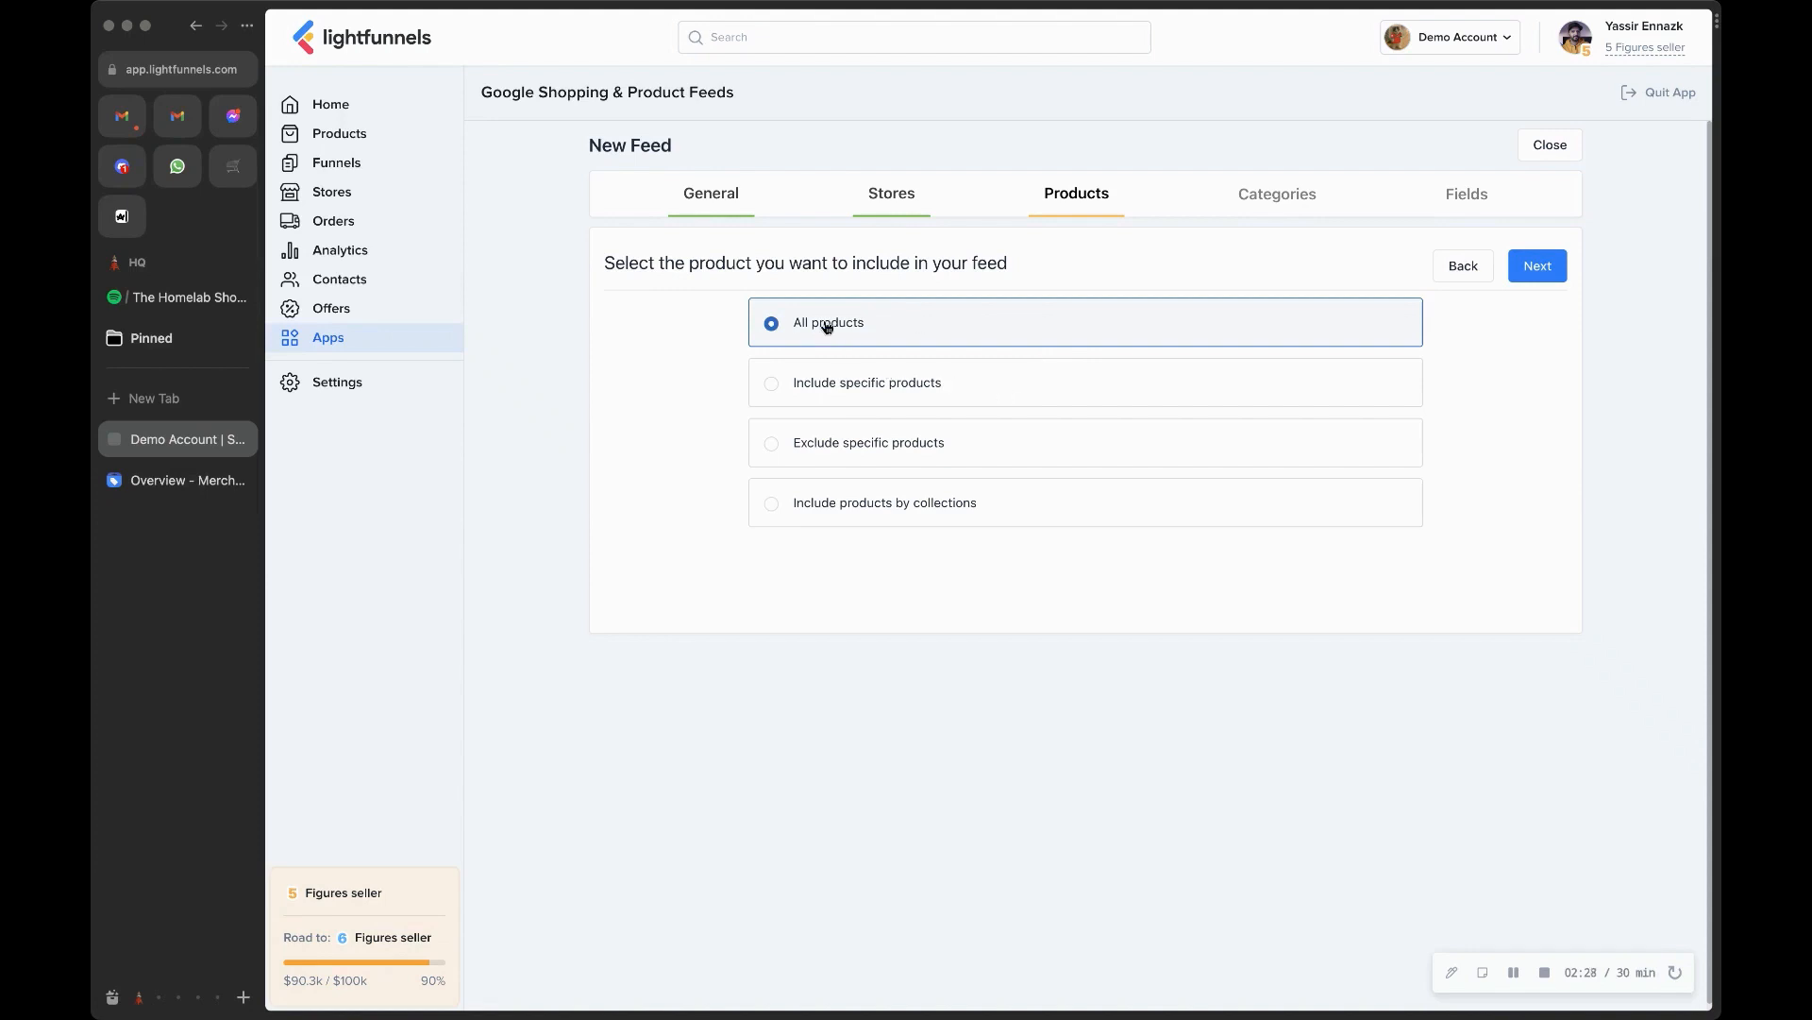
left_click(879, 389)
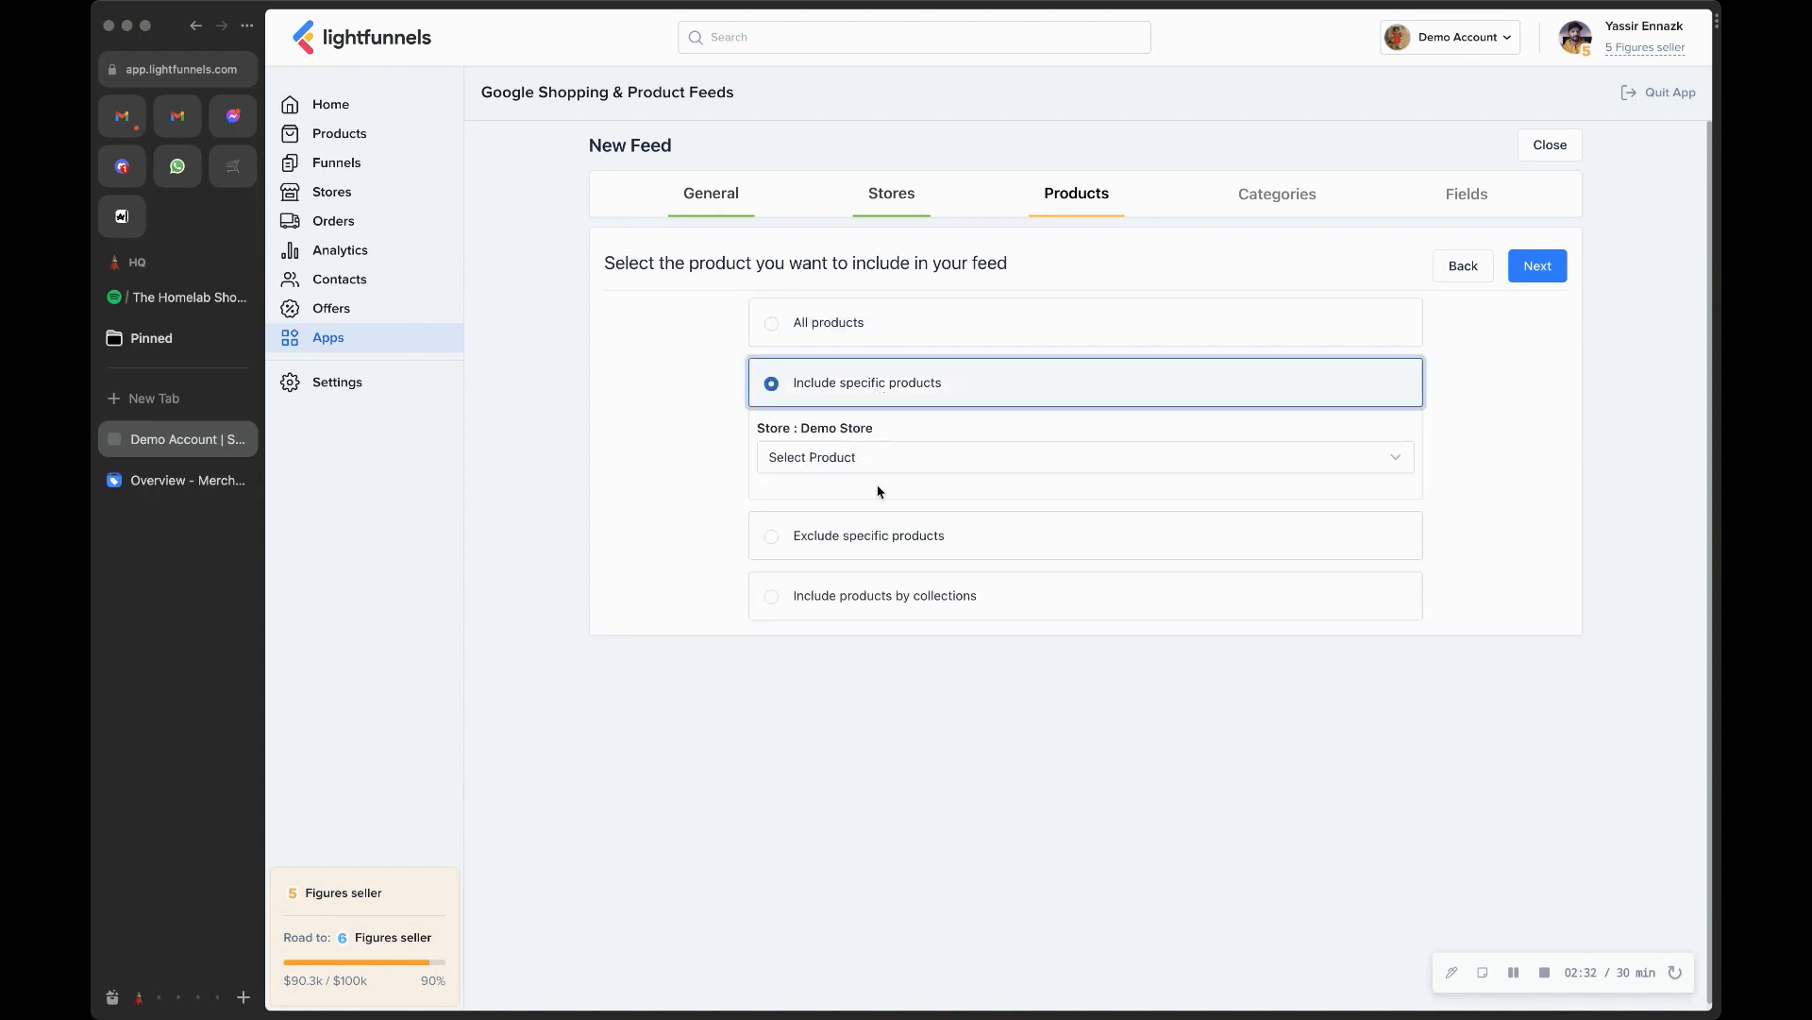
left_click(876, 536)
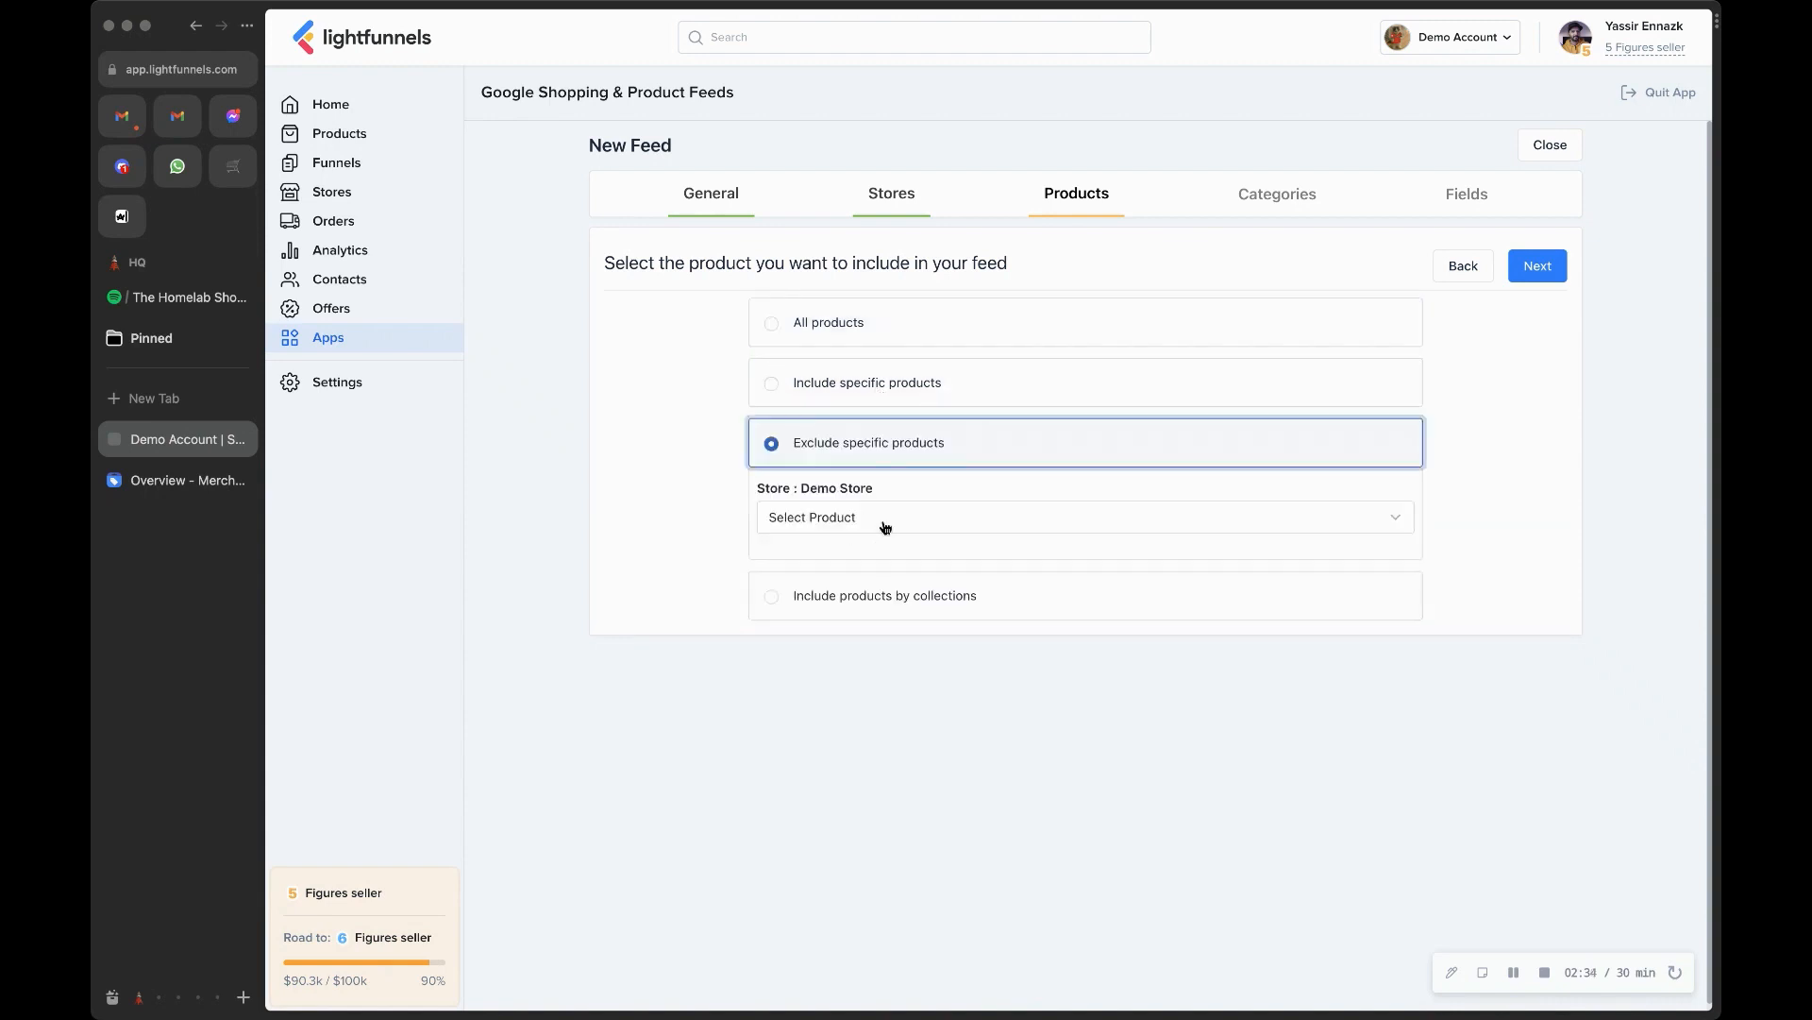
left_click(902, 597)
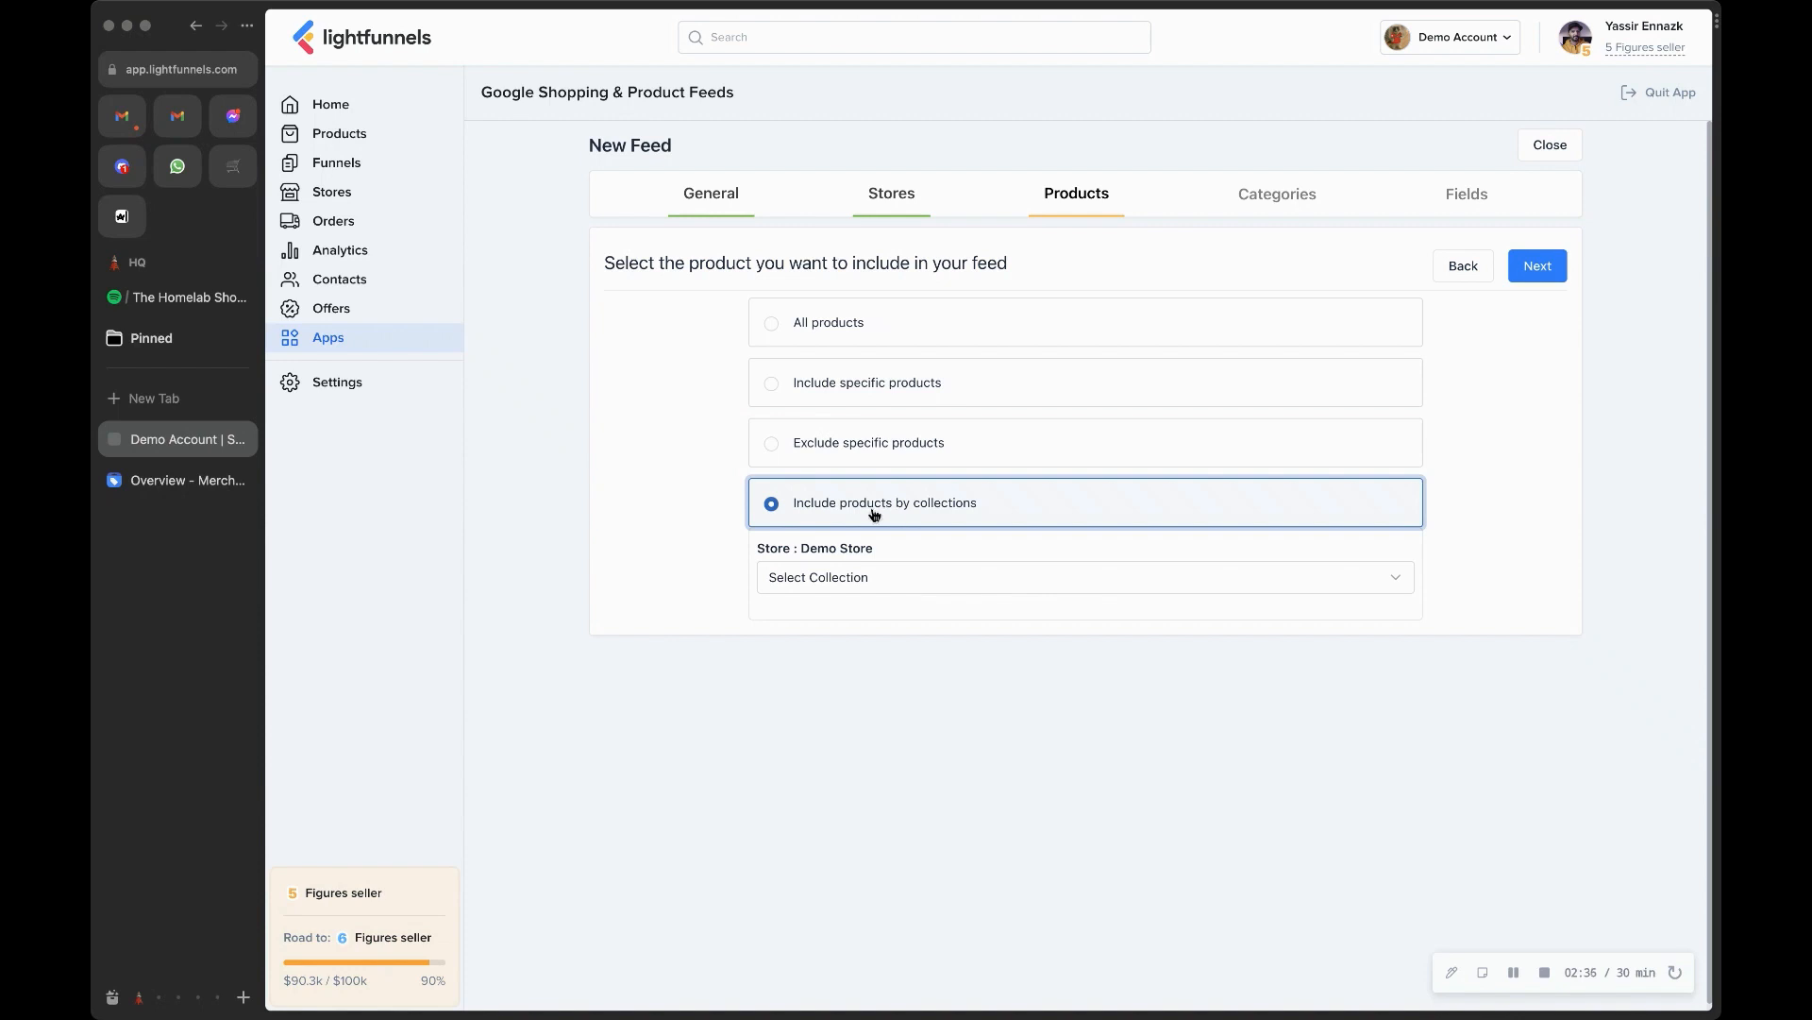
left_click(878, 578)
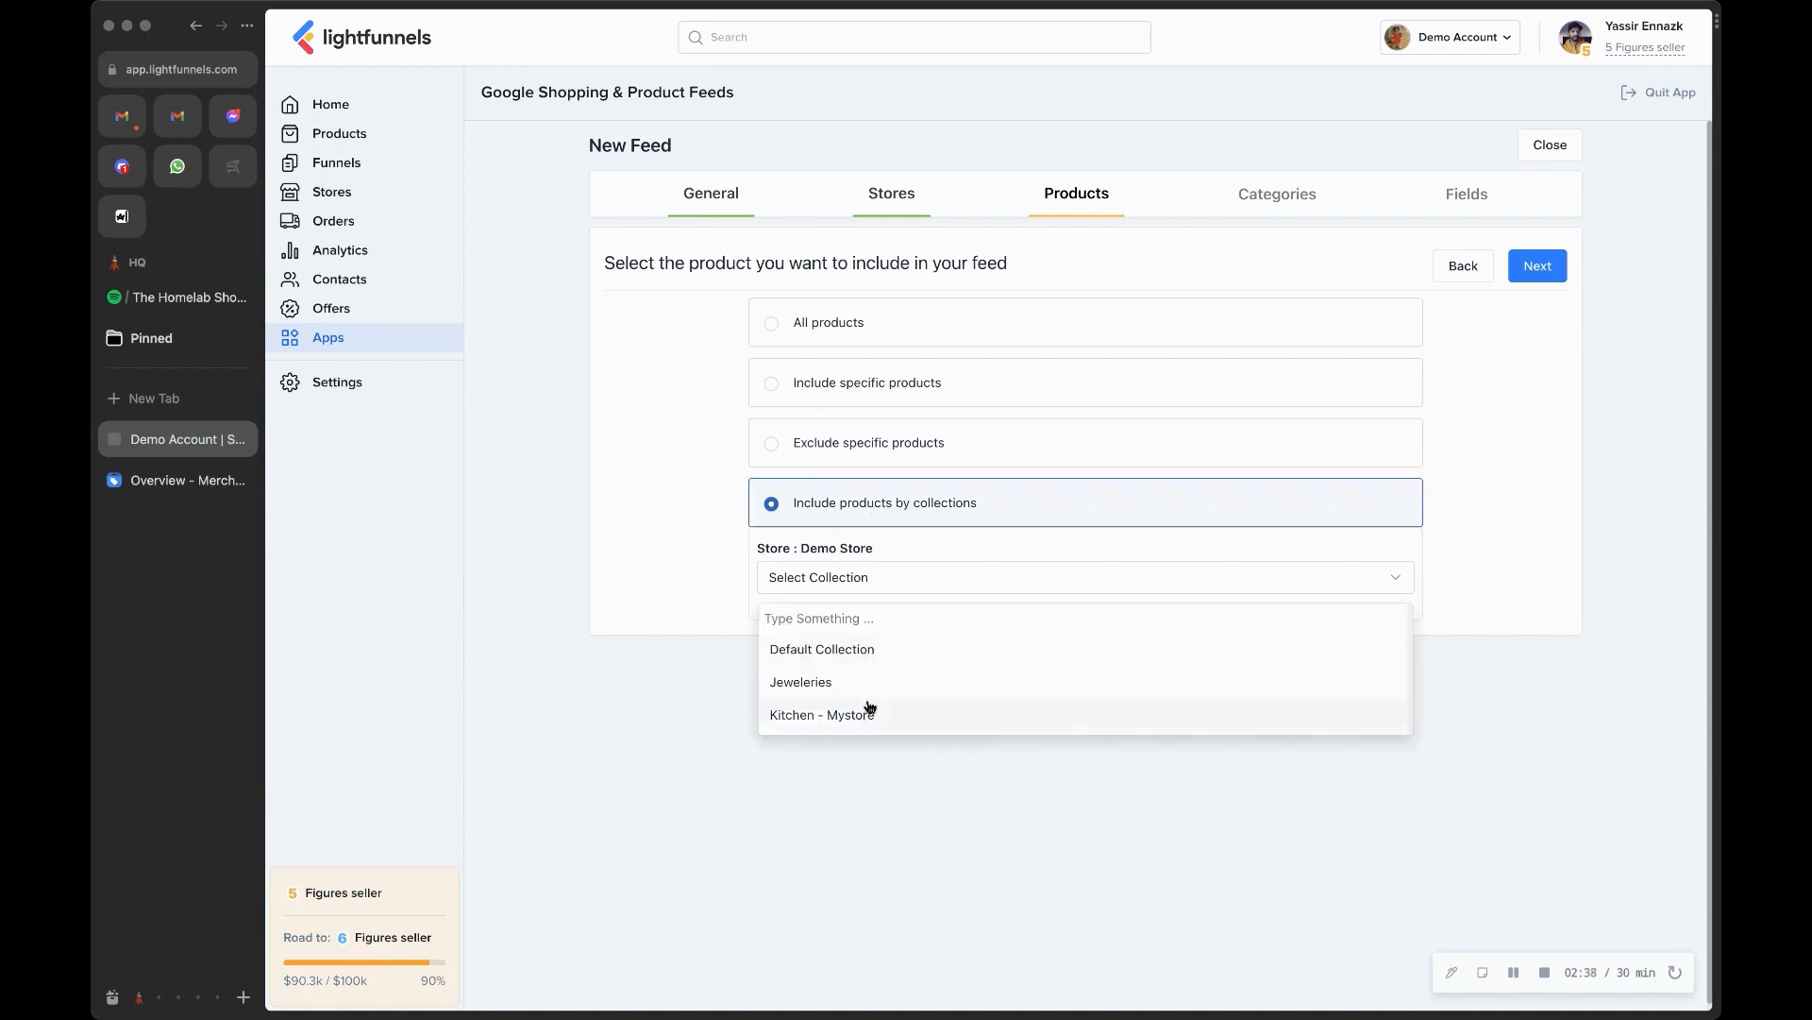
left_click(697, 607)
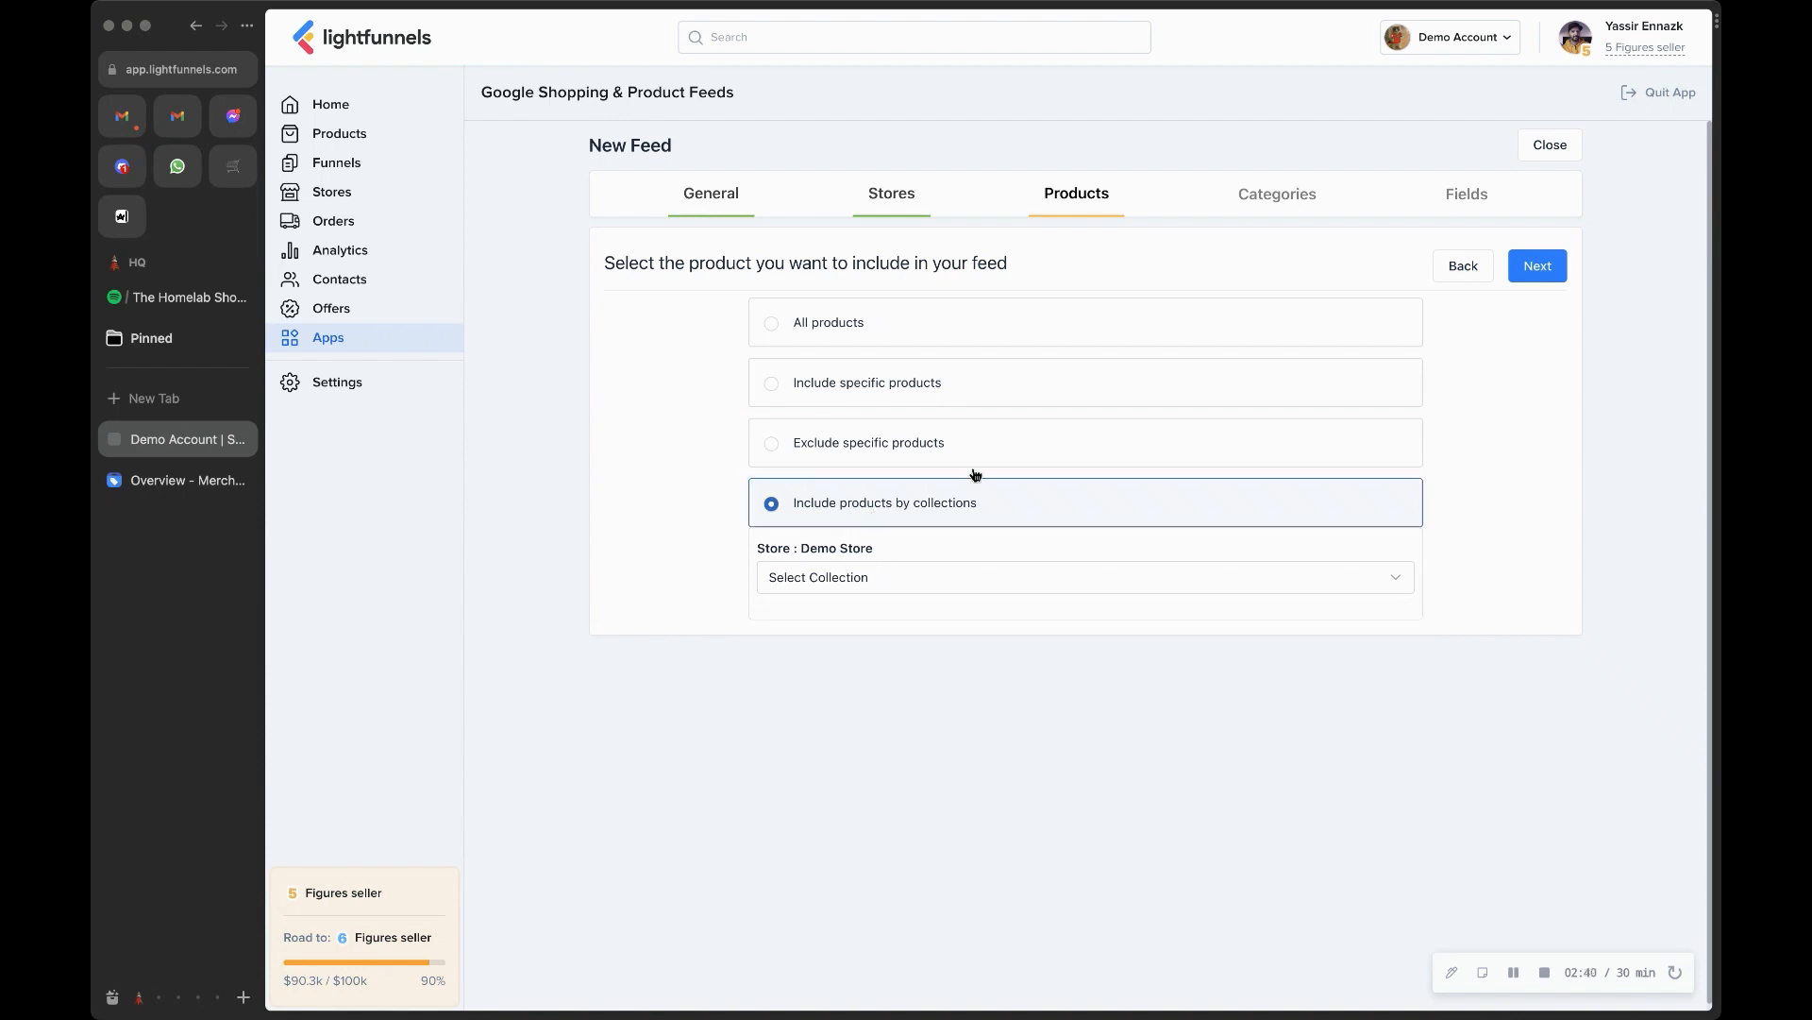
- Include all products of the store in the feed and proceed to the category settings
left_click(866, 331)
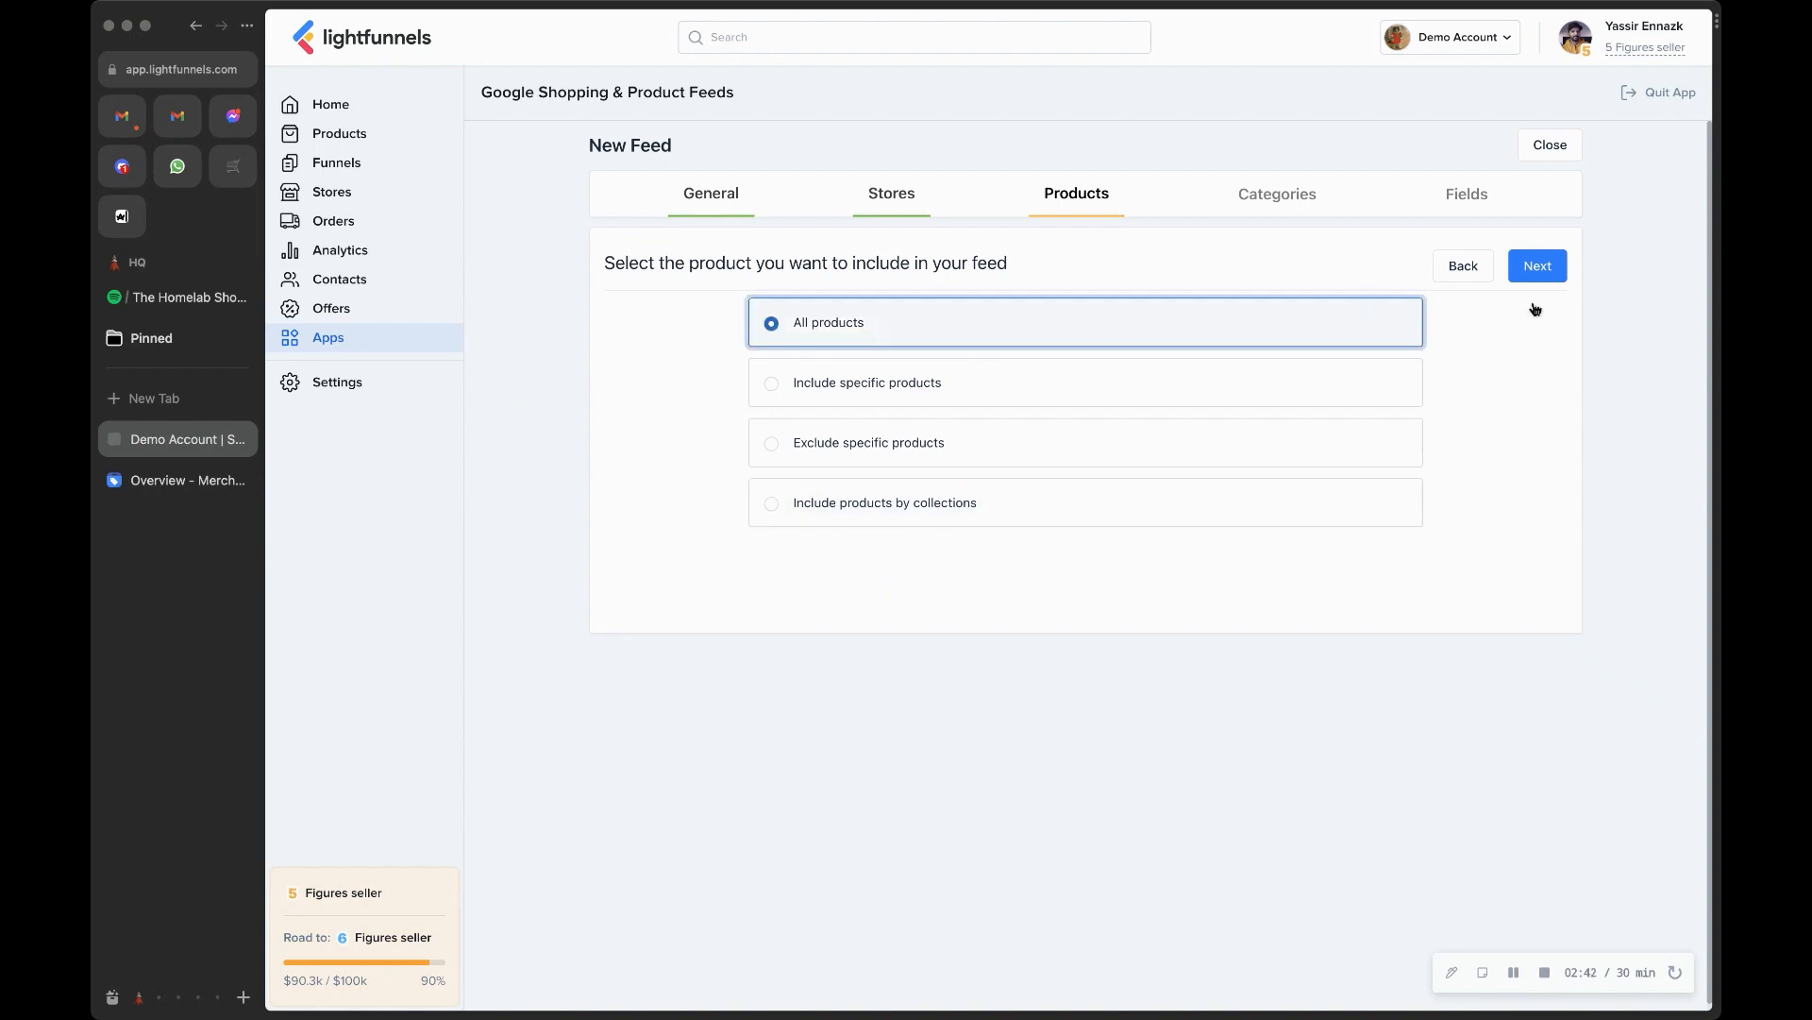
left_click(1537, 267)
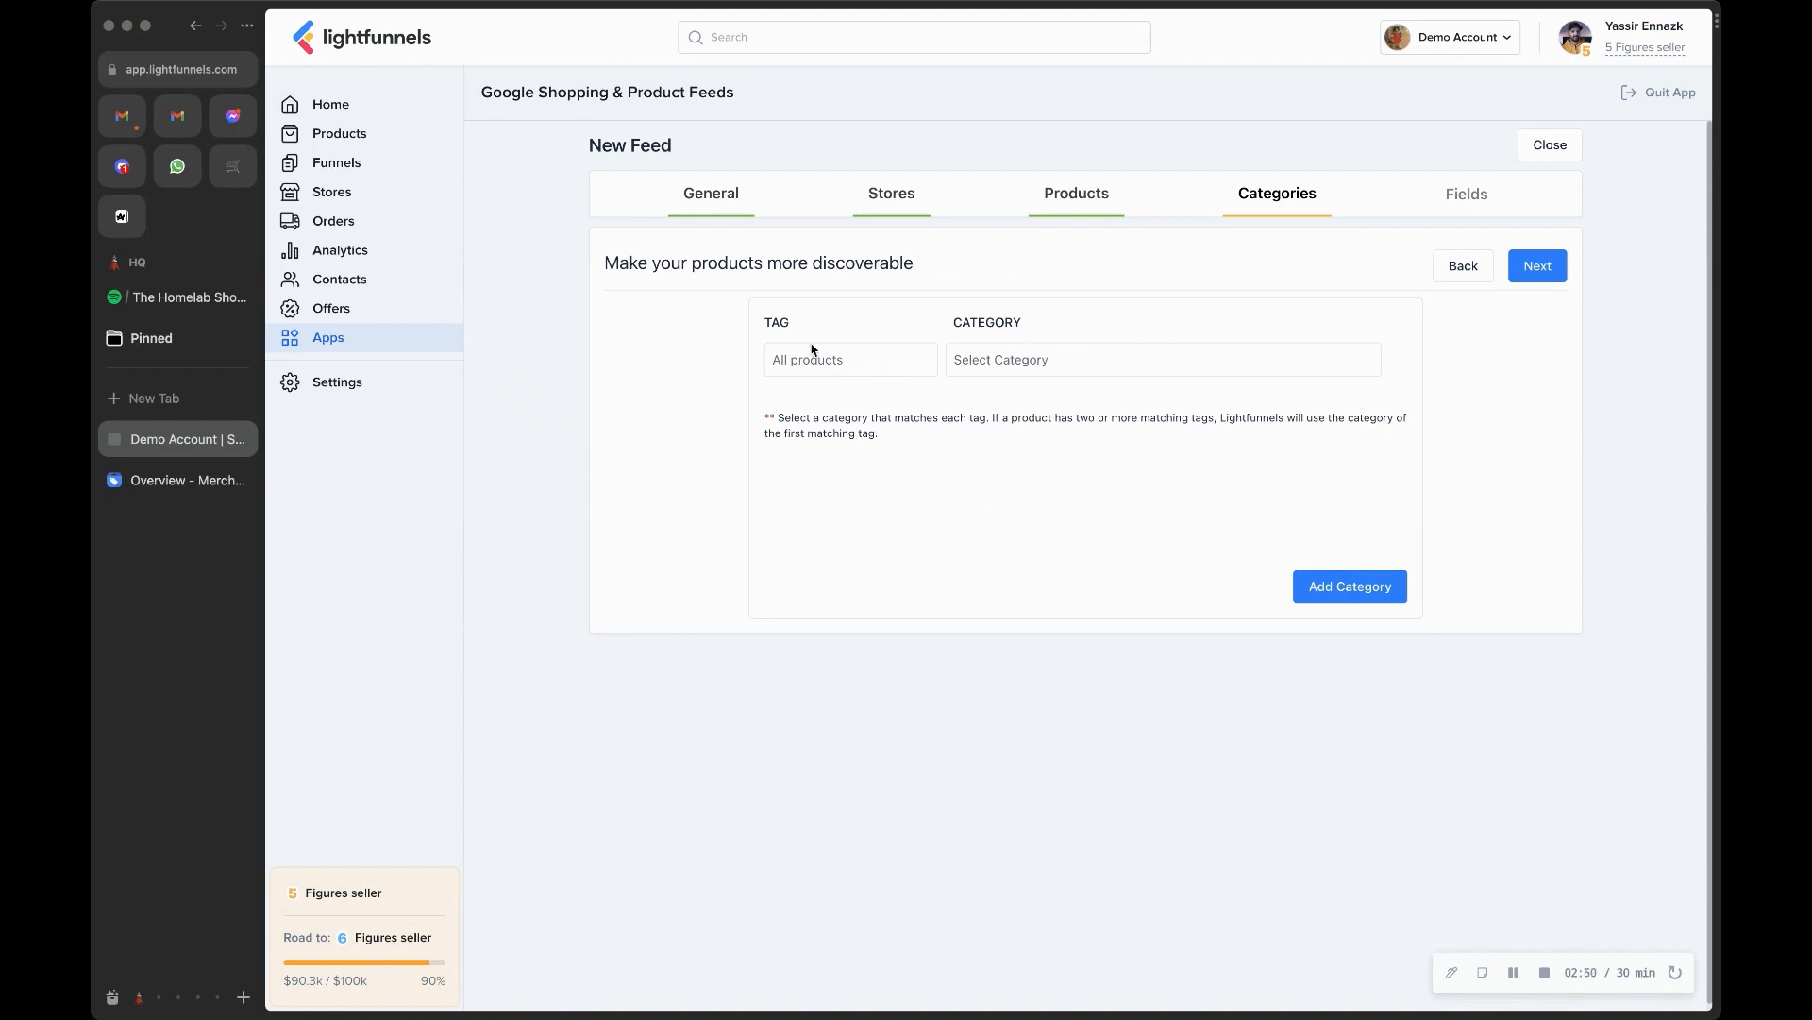
- Assign the category Apparel & Accessories > Jewelry to all products in the feed and save it
left_click_drag(768, 358, 1024, 347)
left_click(892, 361)
left_click(982, 366)
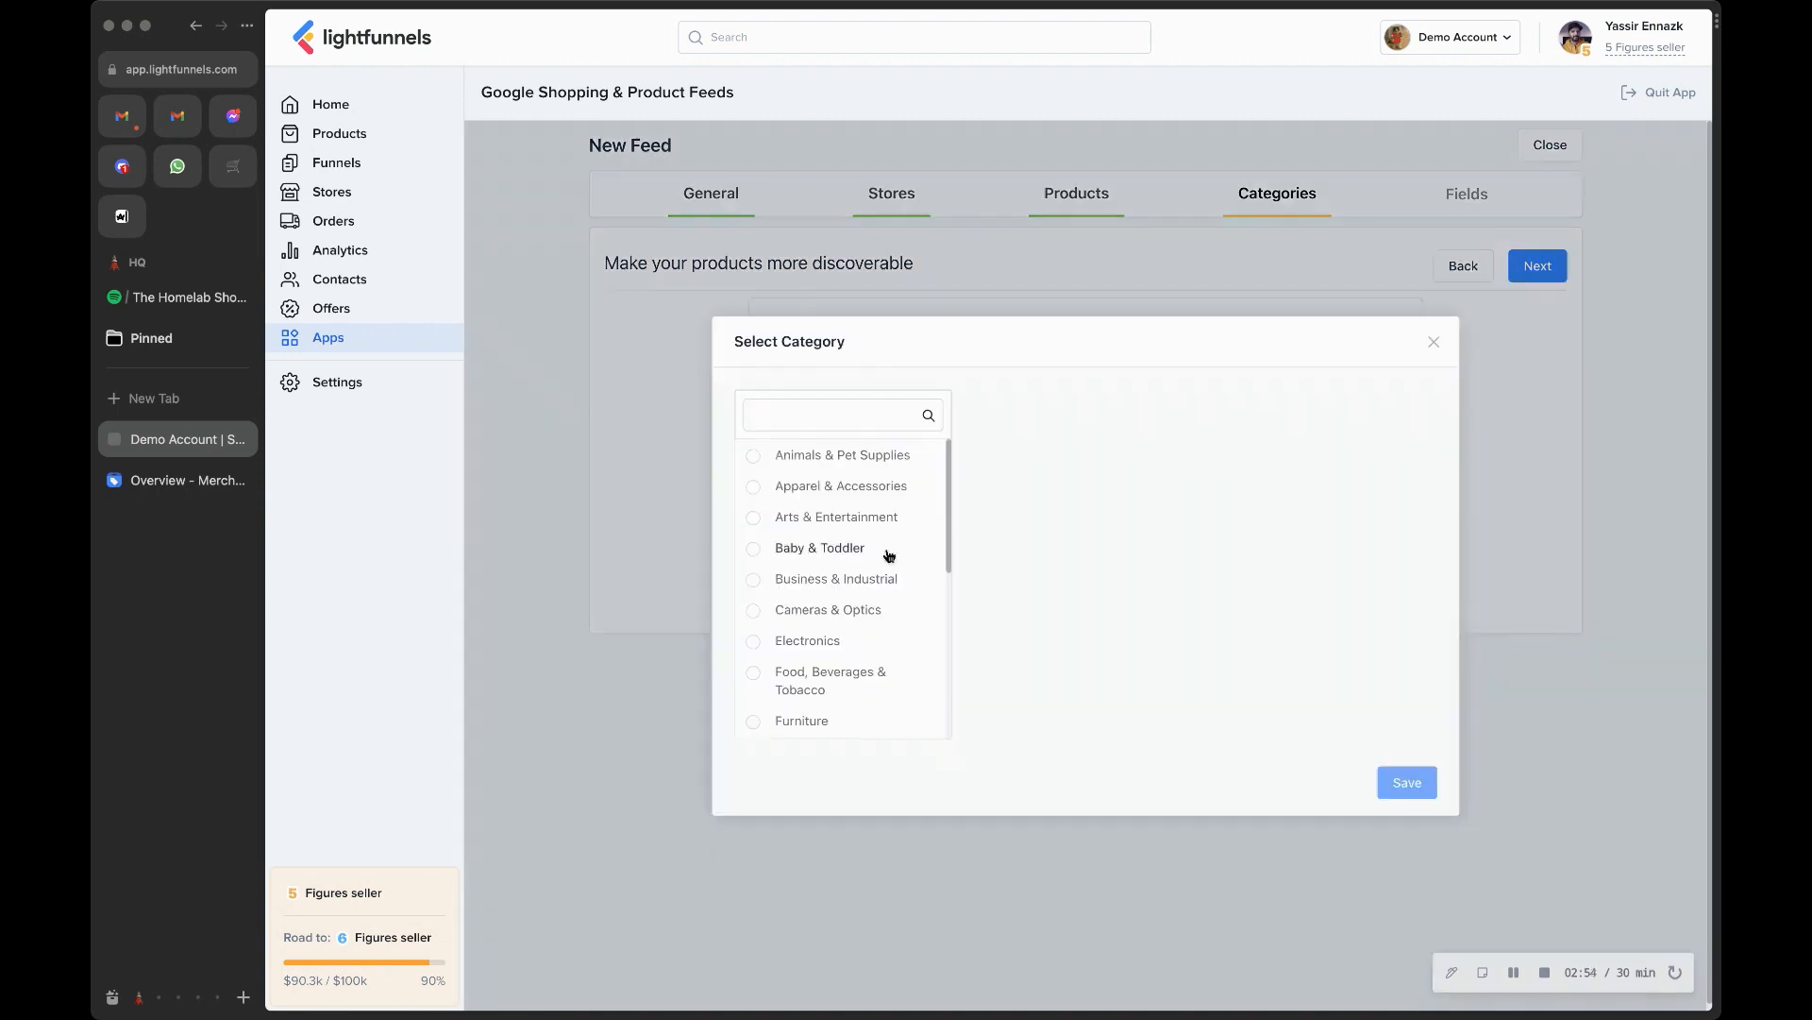
scroll(882, 567, "down", 3)
scroll(881, 590, "up", 2)
scroll(880, 590, "down", 1)
scroll(881, 590, "up", 1)
left_click(760, 490)
left_click(982, 628)
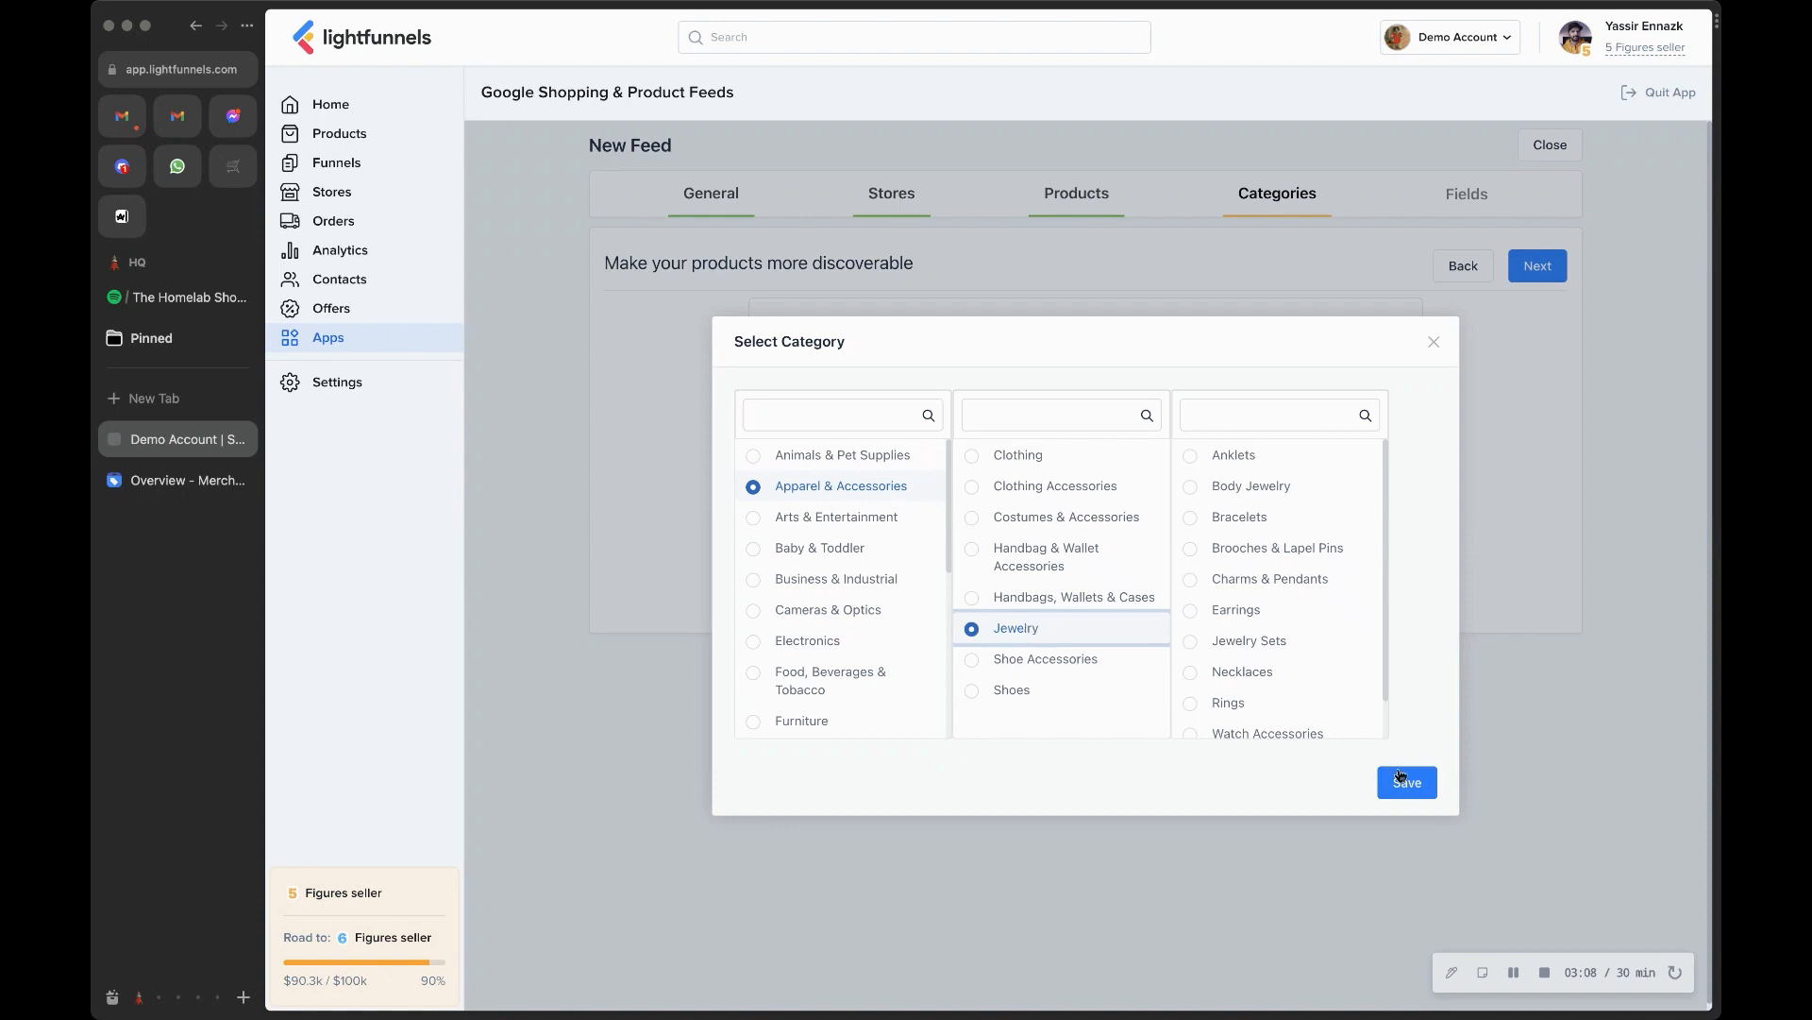
scroll(1287, 590, "down", 1)
scroll(1287, 557, "up", 1)
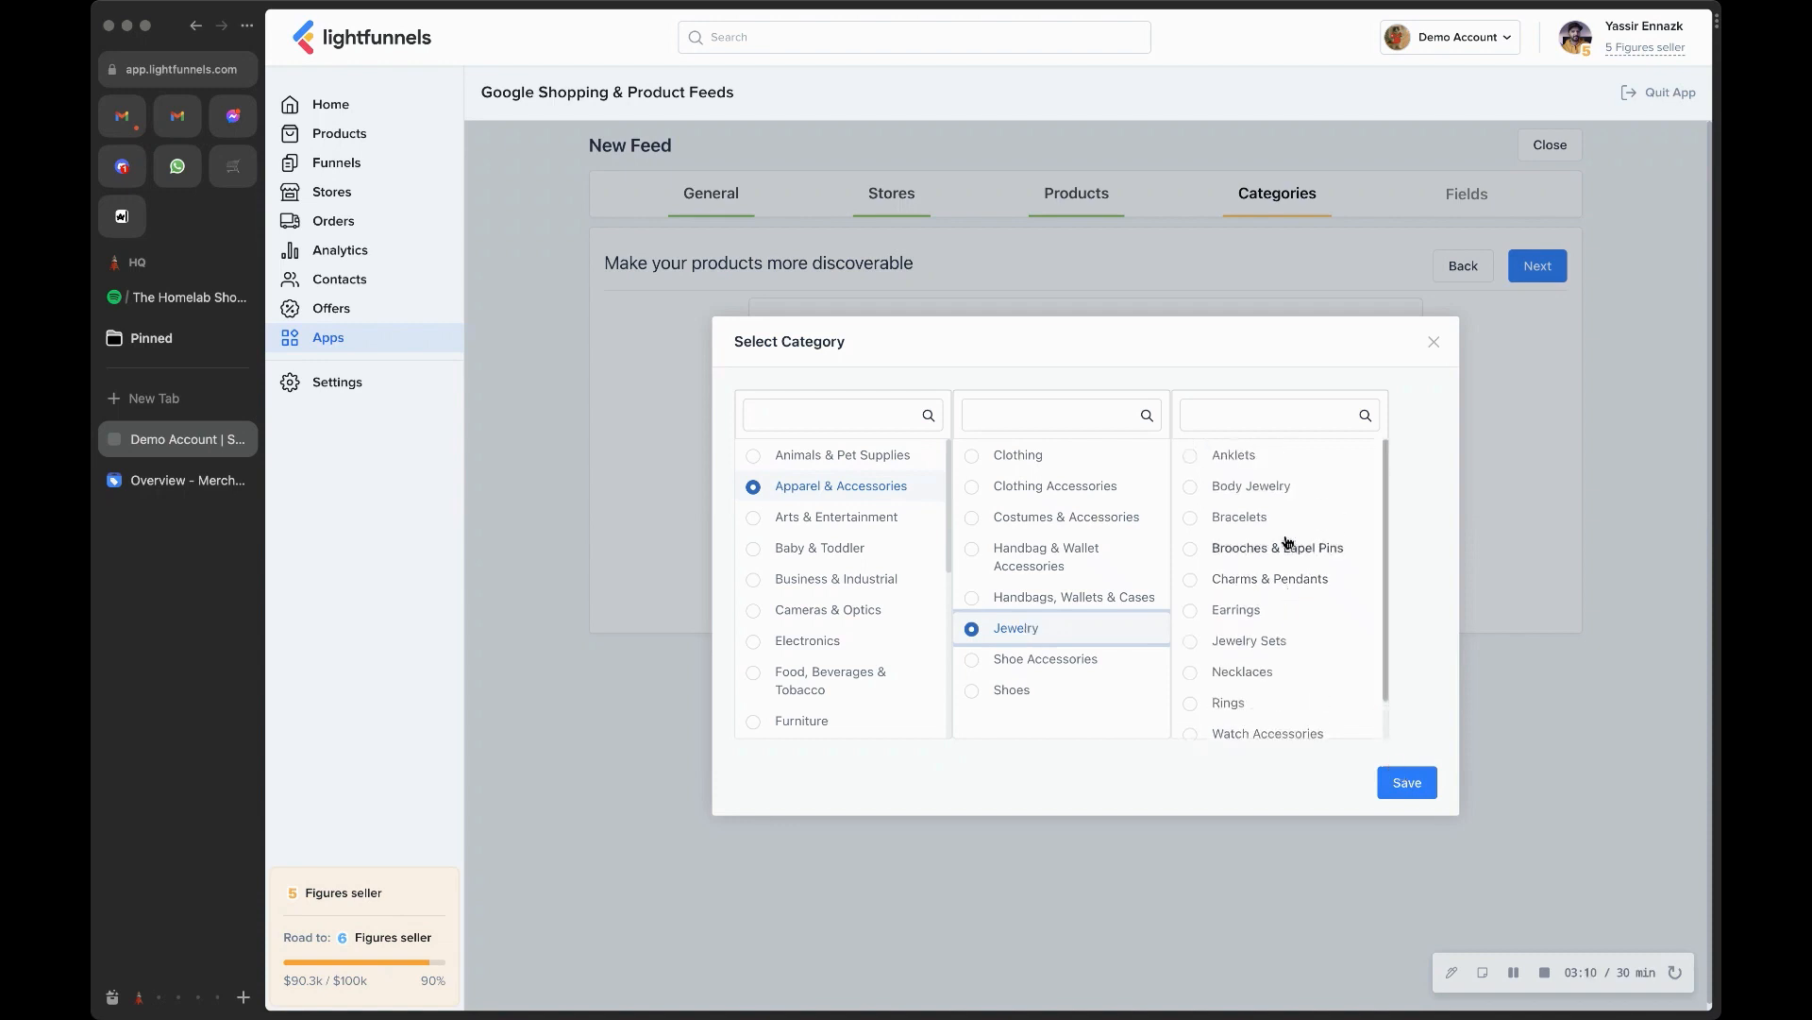
scroll(1301, 645, "down", 1)
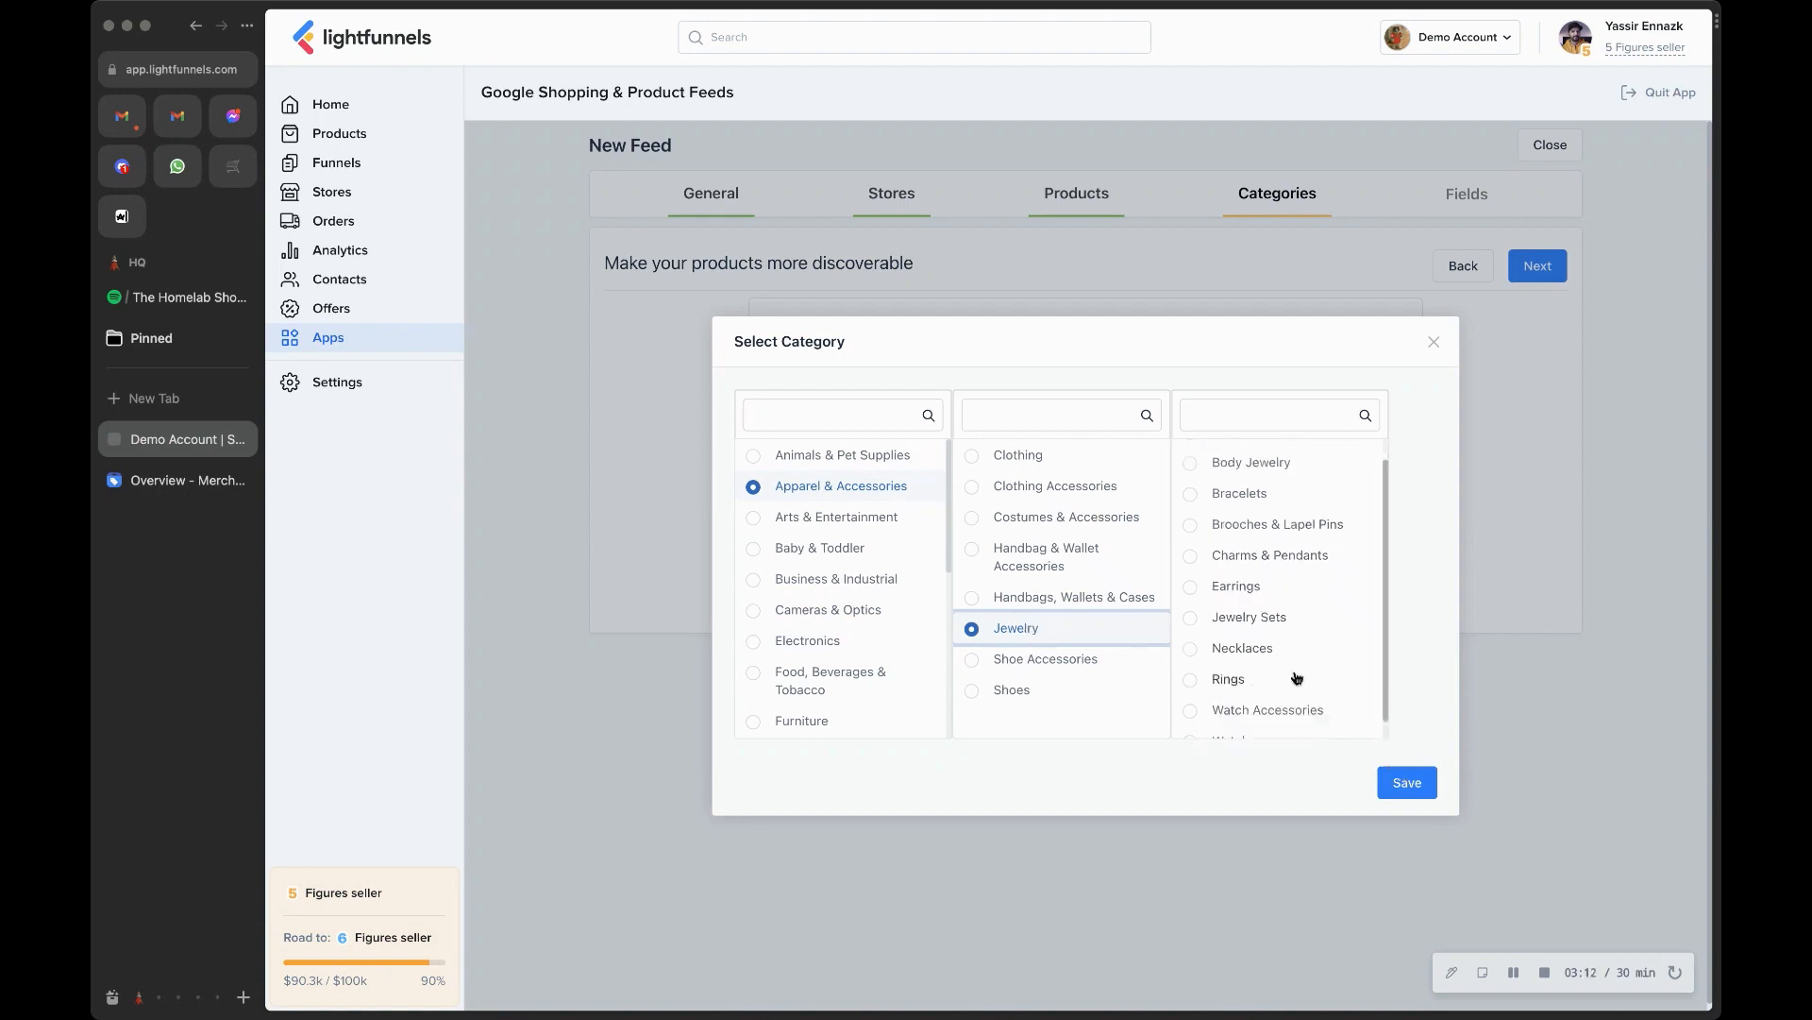
scroll(1295, 675, "up", 1)
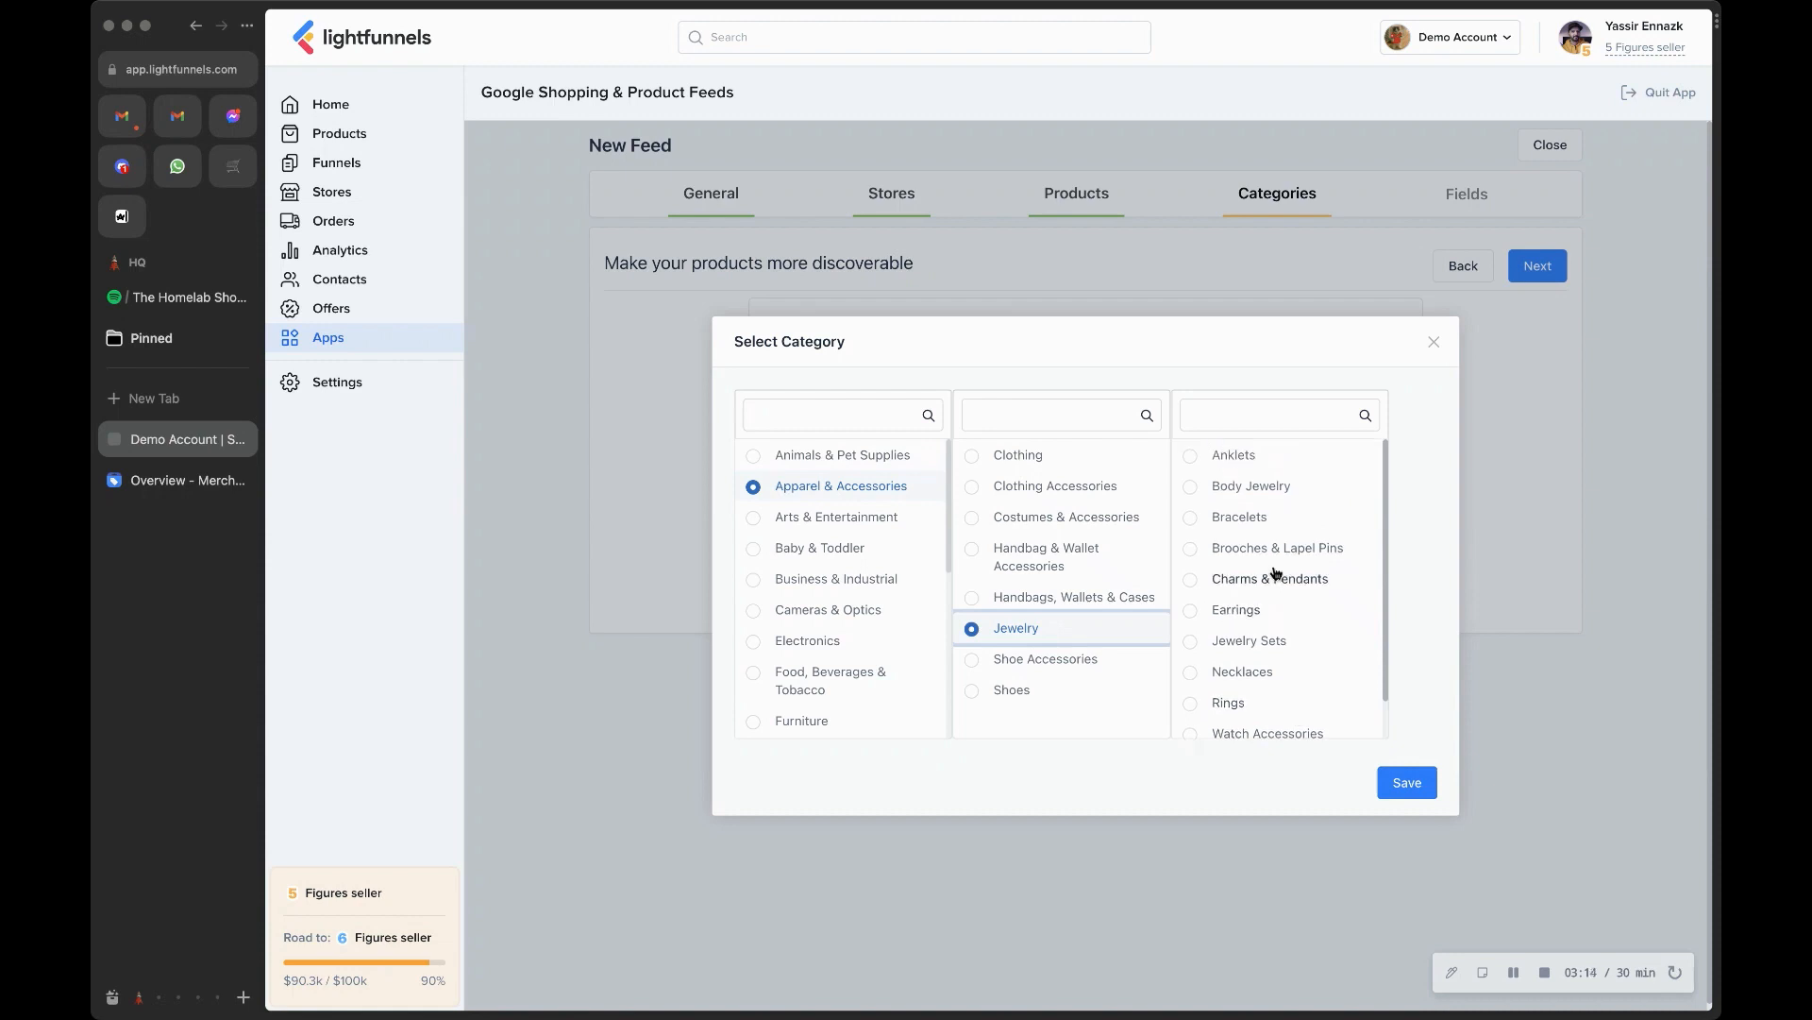
left_click(1406, 783)
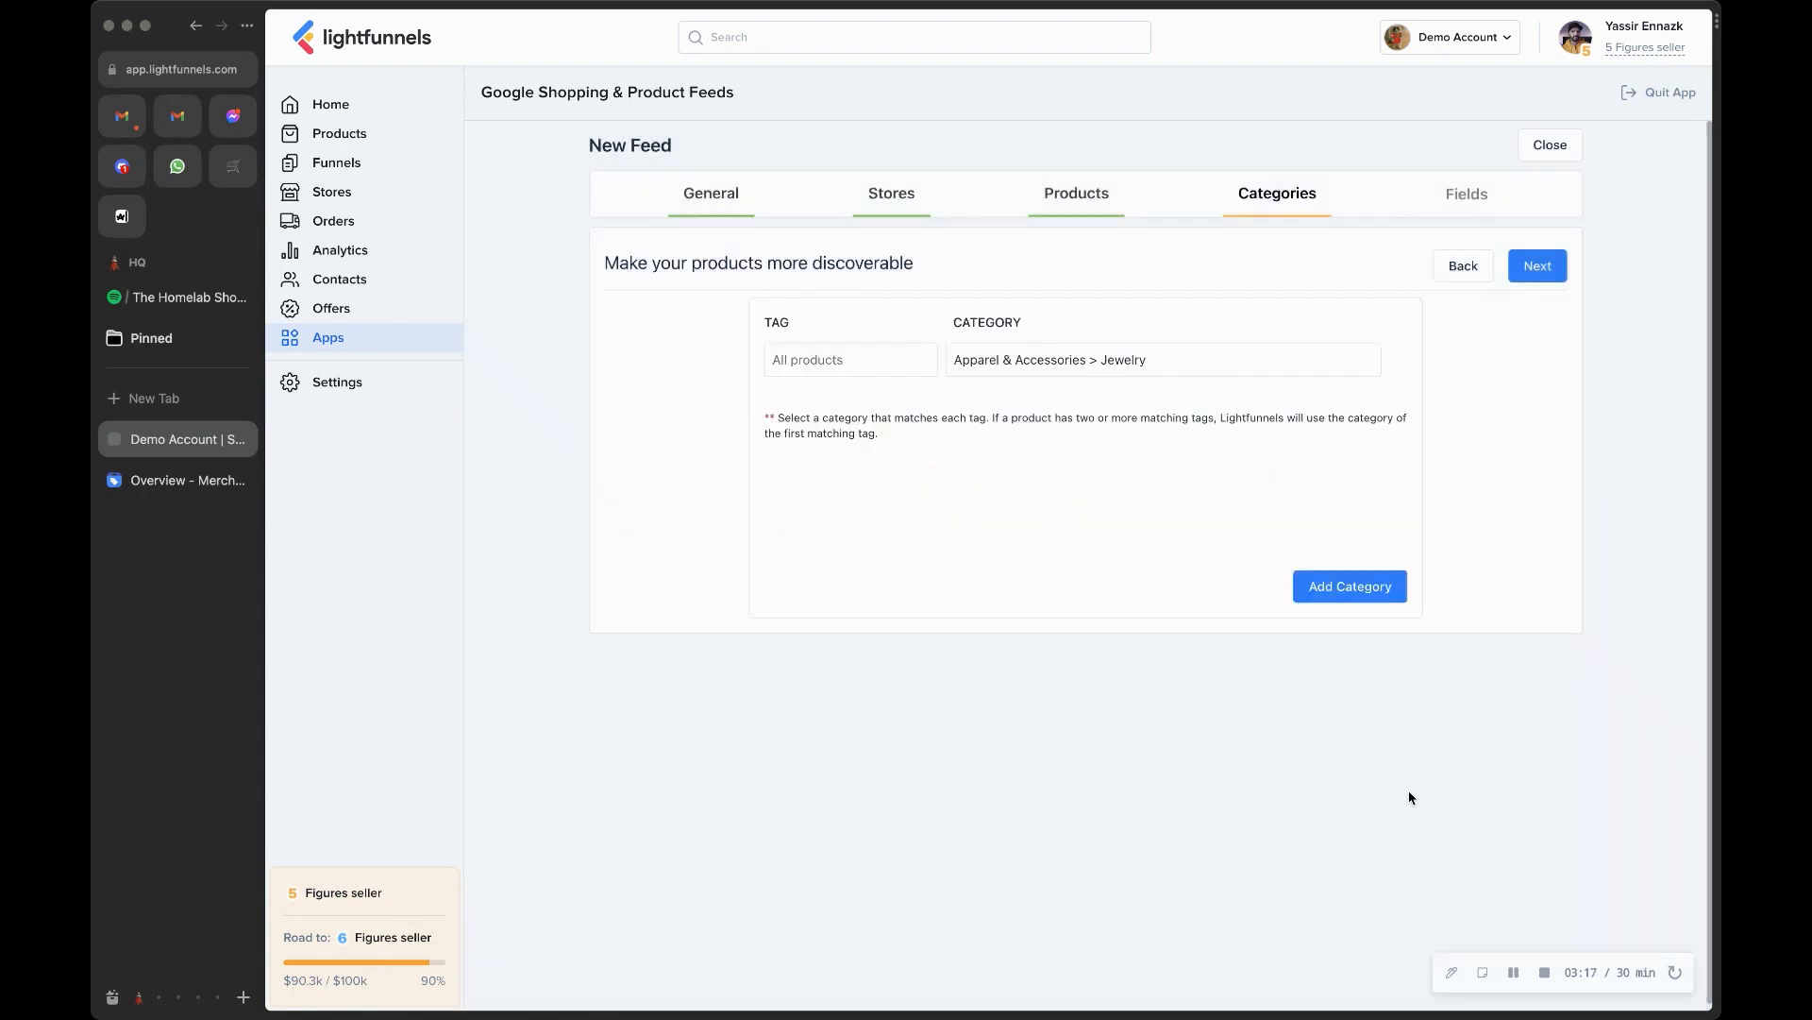
- Add a second category row to the feed and set its tag to Books
left_click(1331, 606)
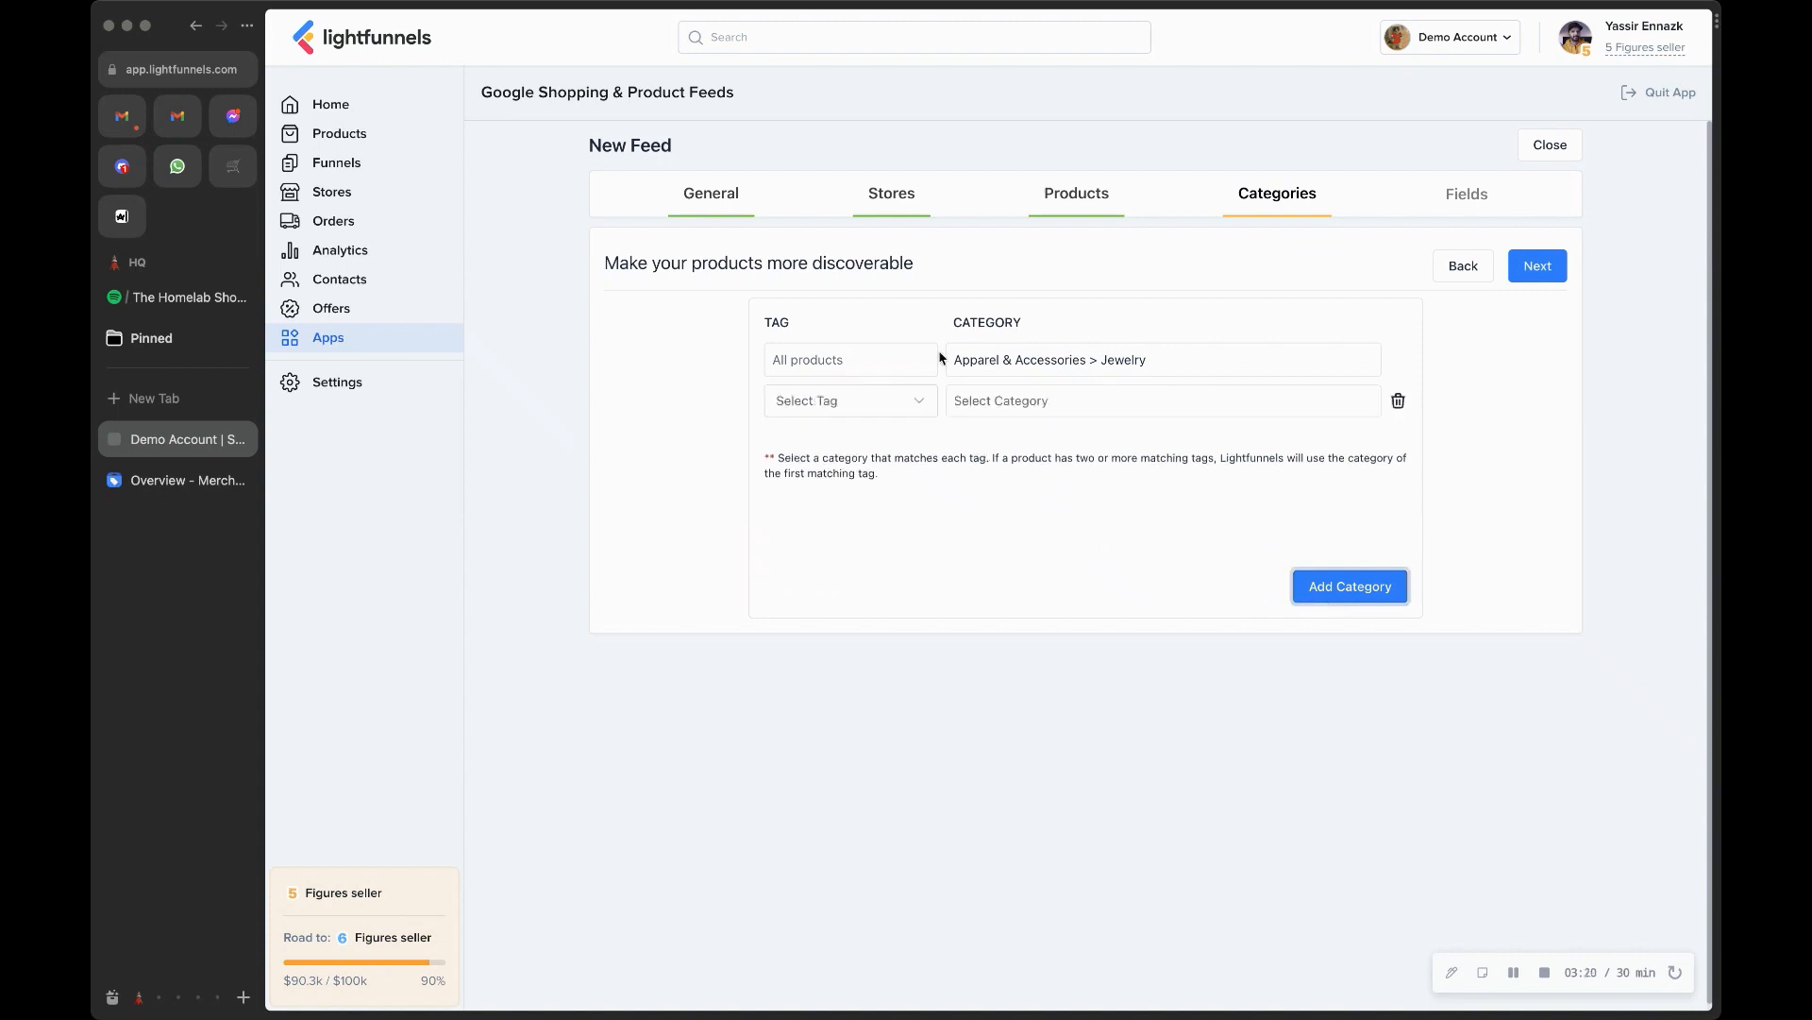
left_click(888, 414)
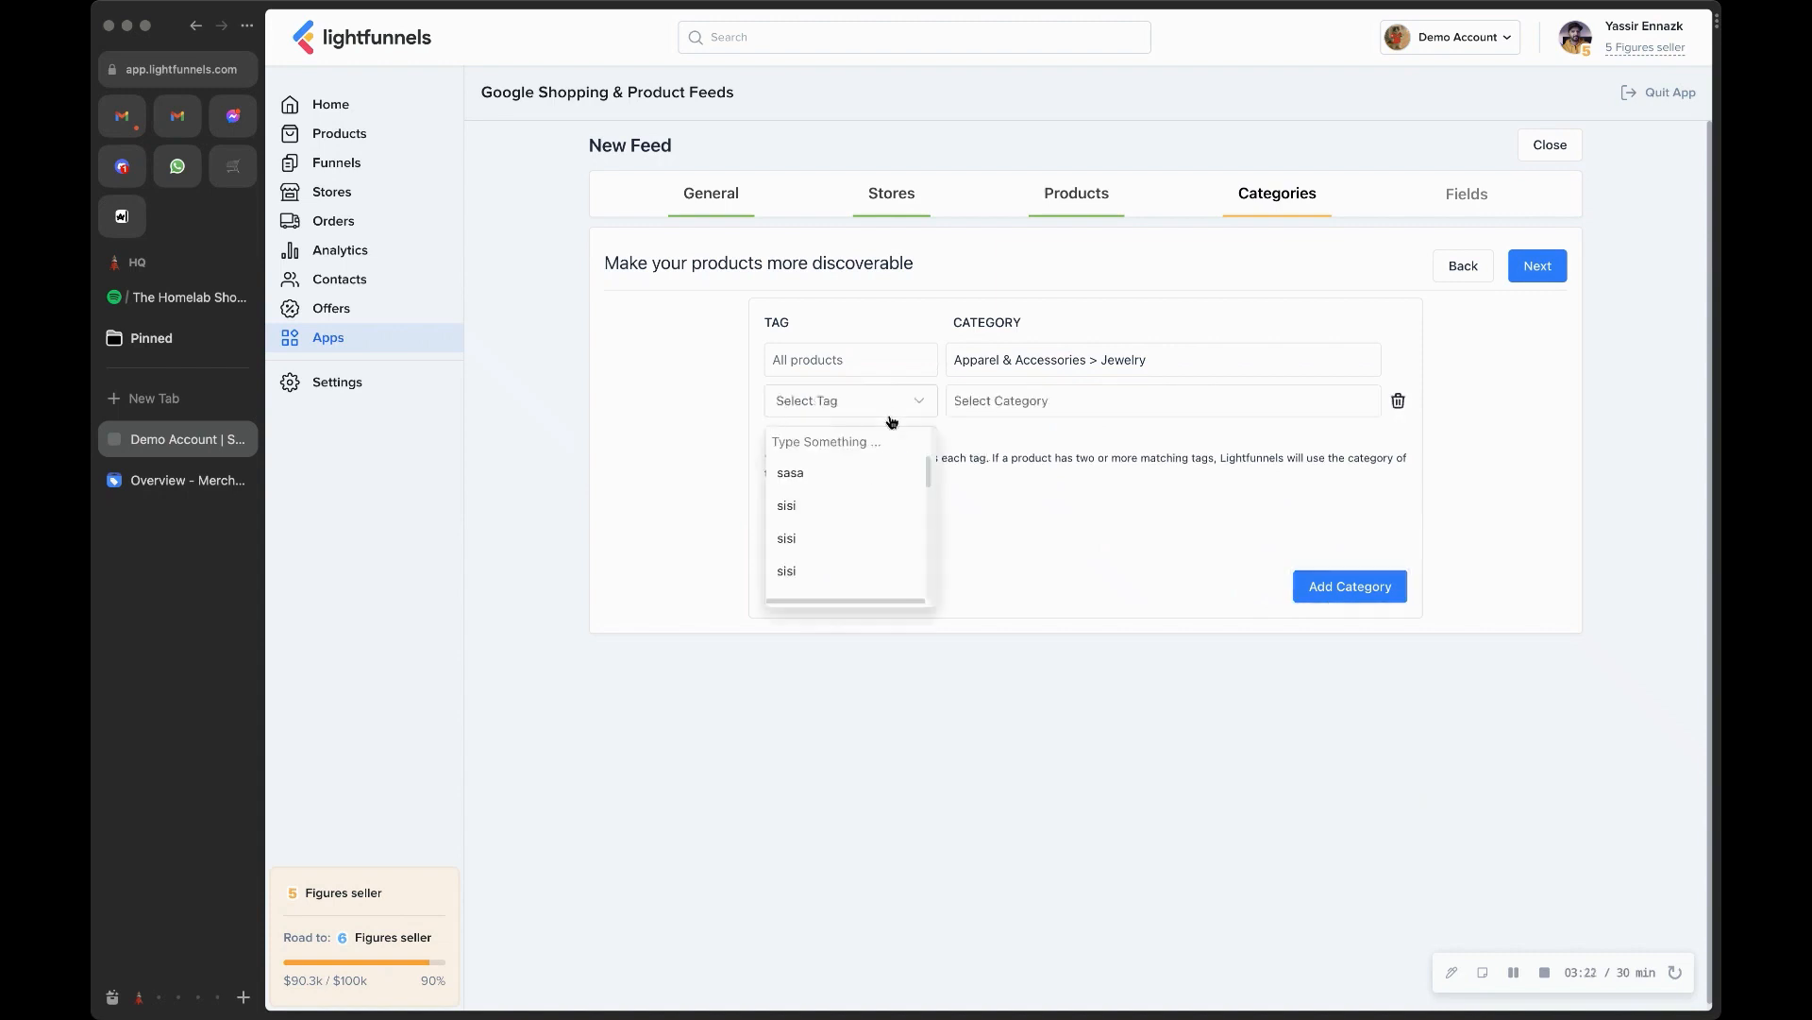
scroll(894, 542, "down", 1)
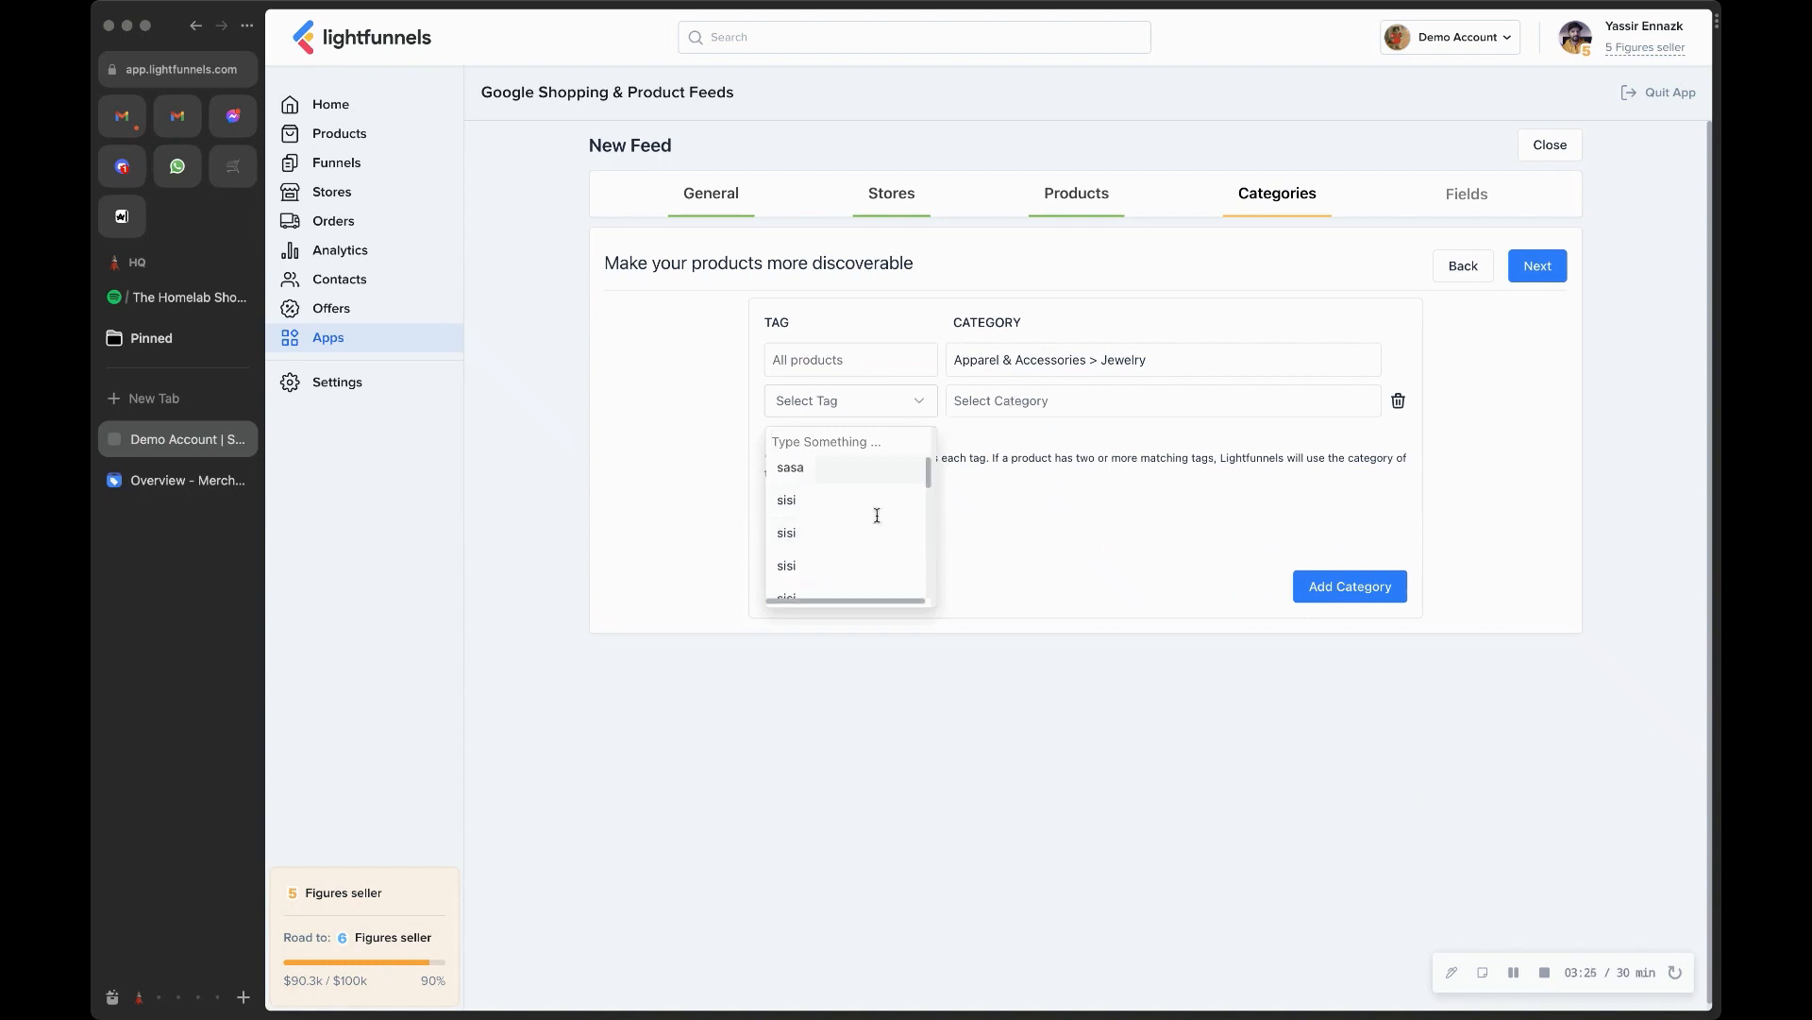
scroll(877, 519, "down", 10)
scroll(876, 527, "down", 2)
scroll(876, 527, "up", 2)
scroll(882, 565, "down", 3)
scroll(885, 563, "down", 5)
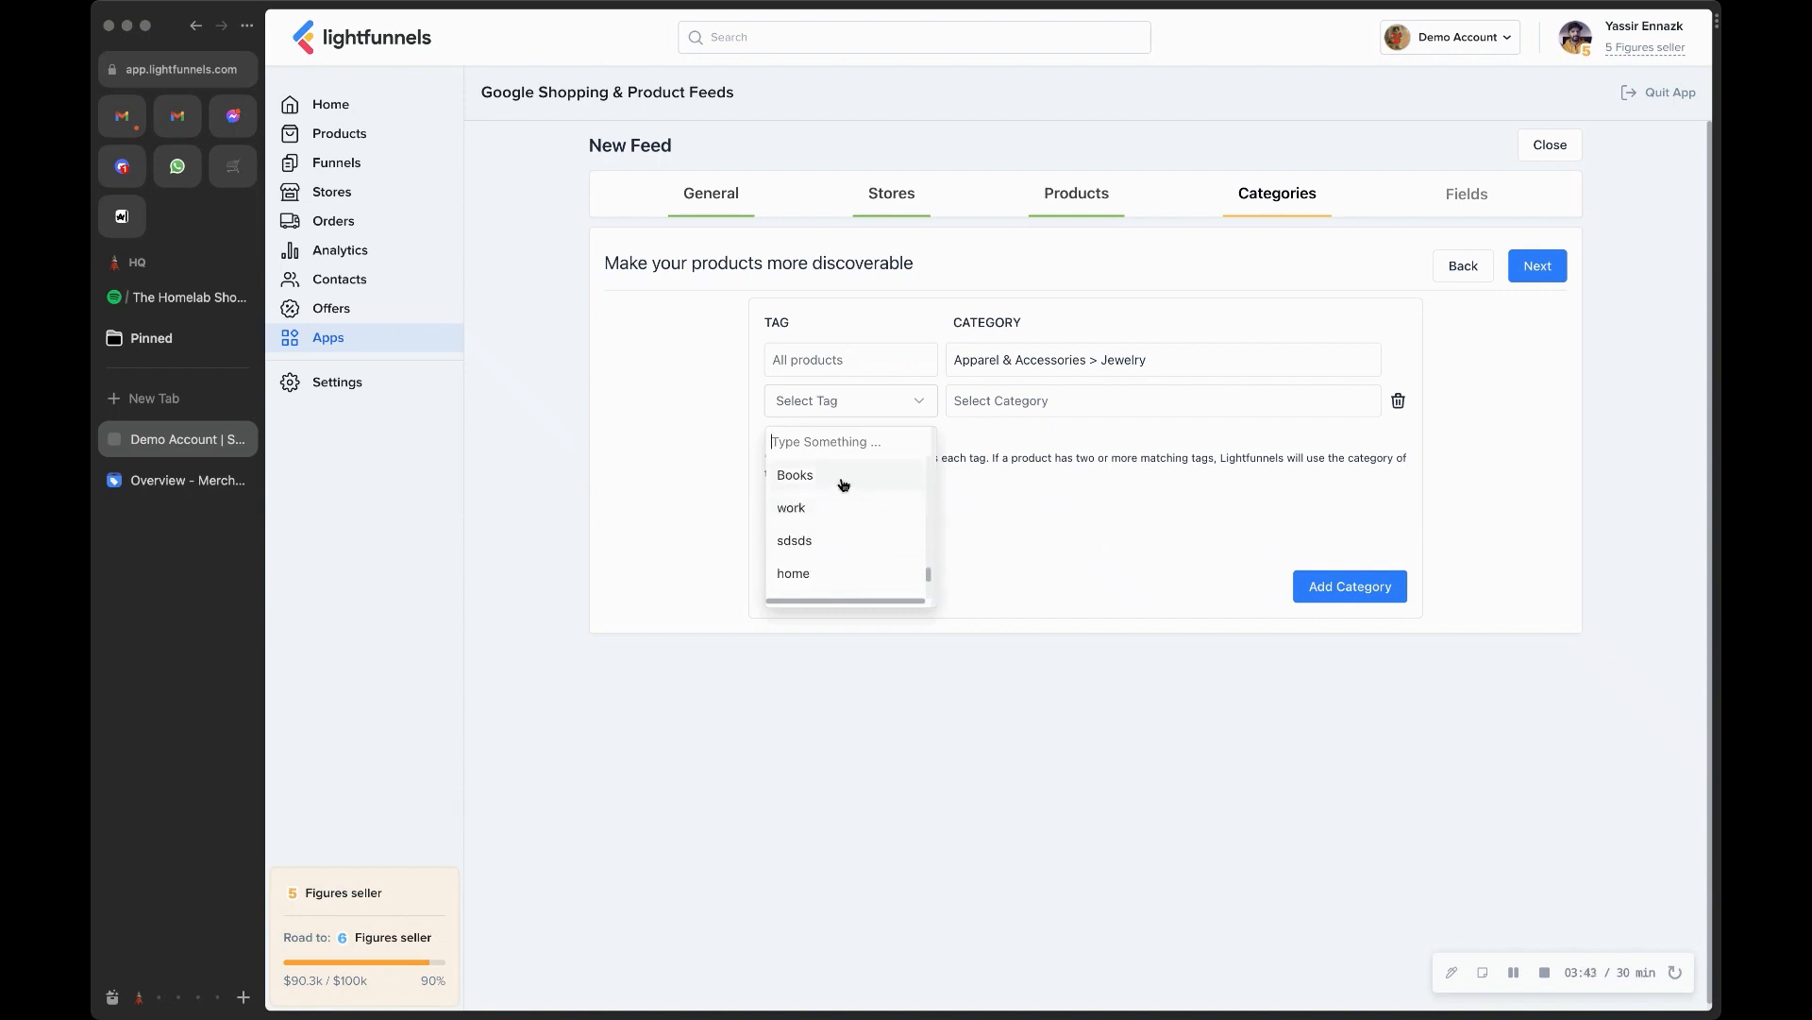
left_click(843, 478)
- Browse the category choices for the Books tag without choosing one, and delete the Books row
left_click(1055, 408)
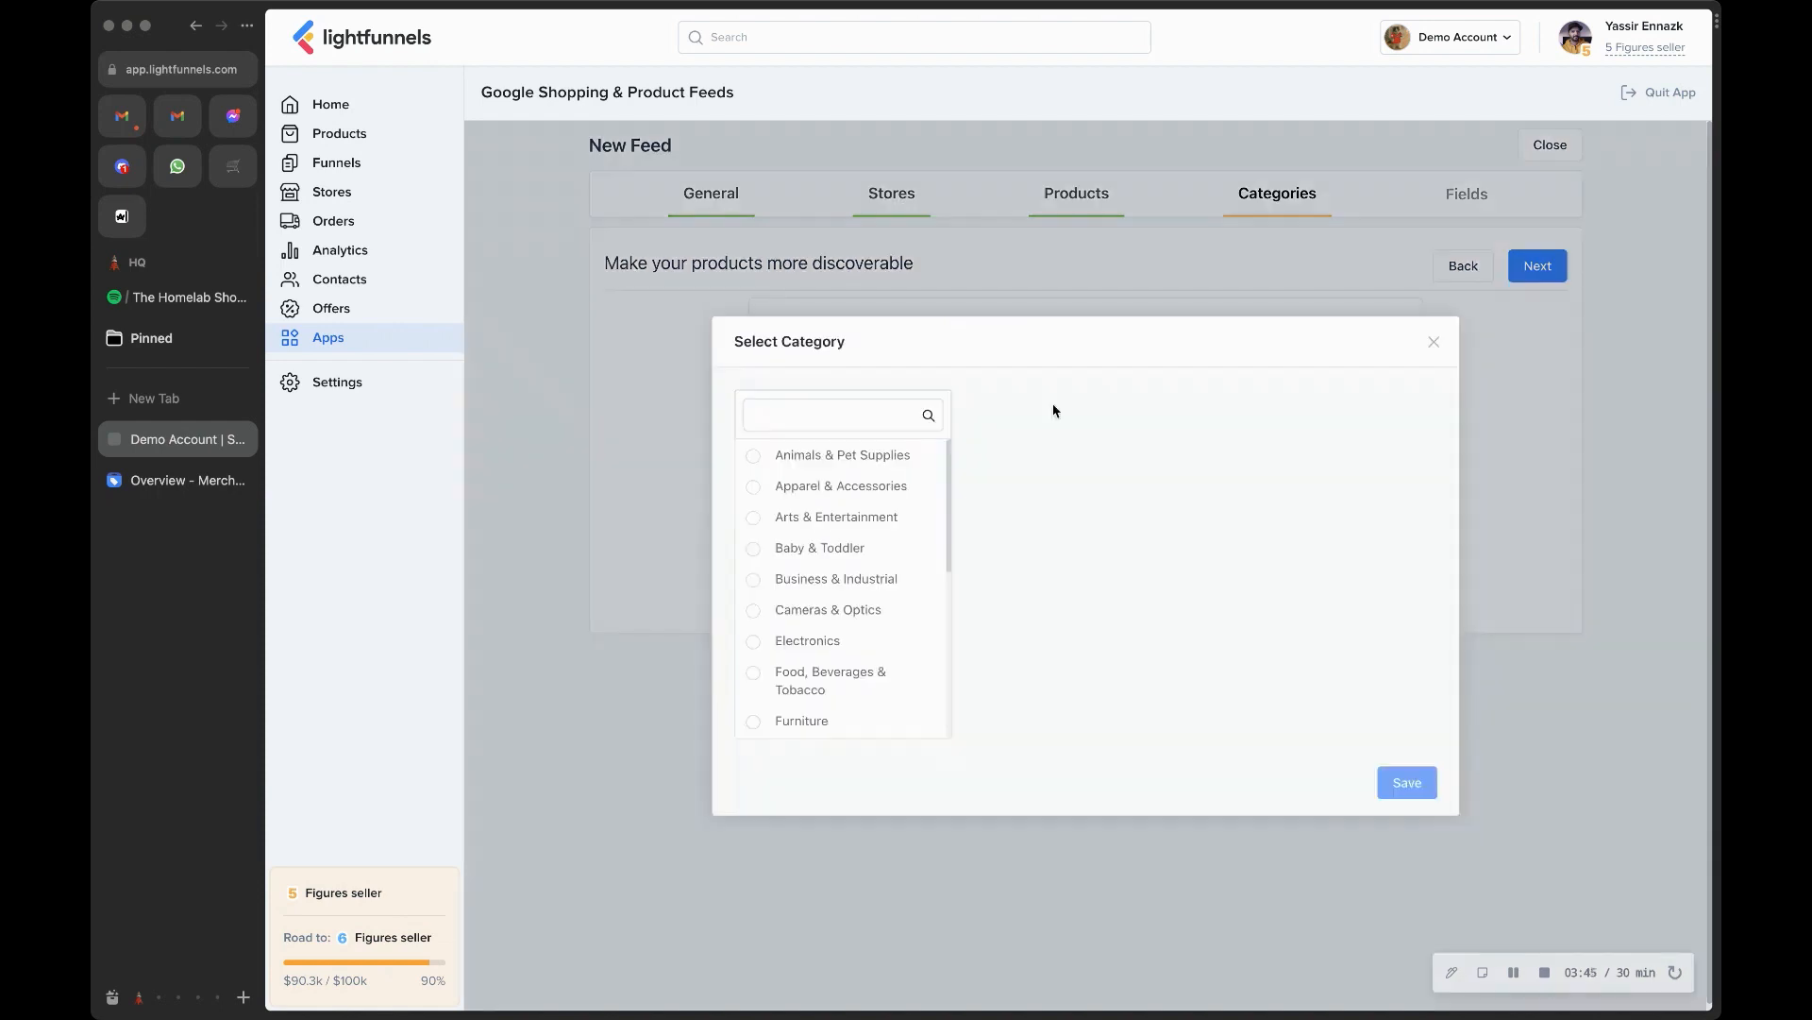
scroll(831, 609, "down", 1)
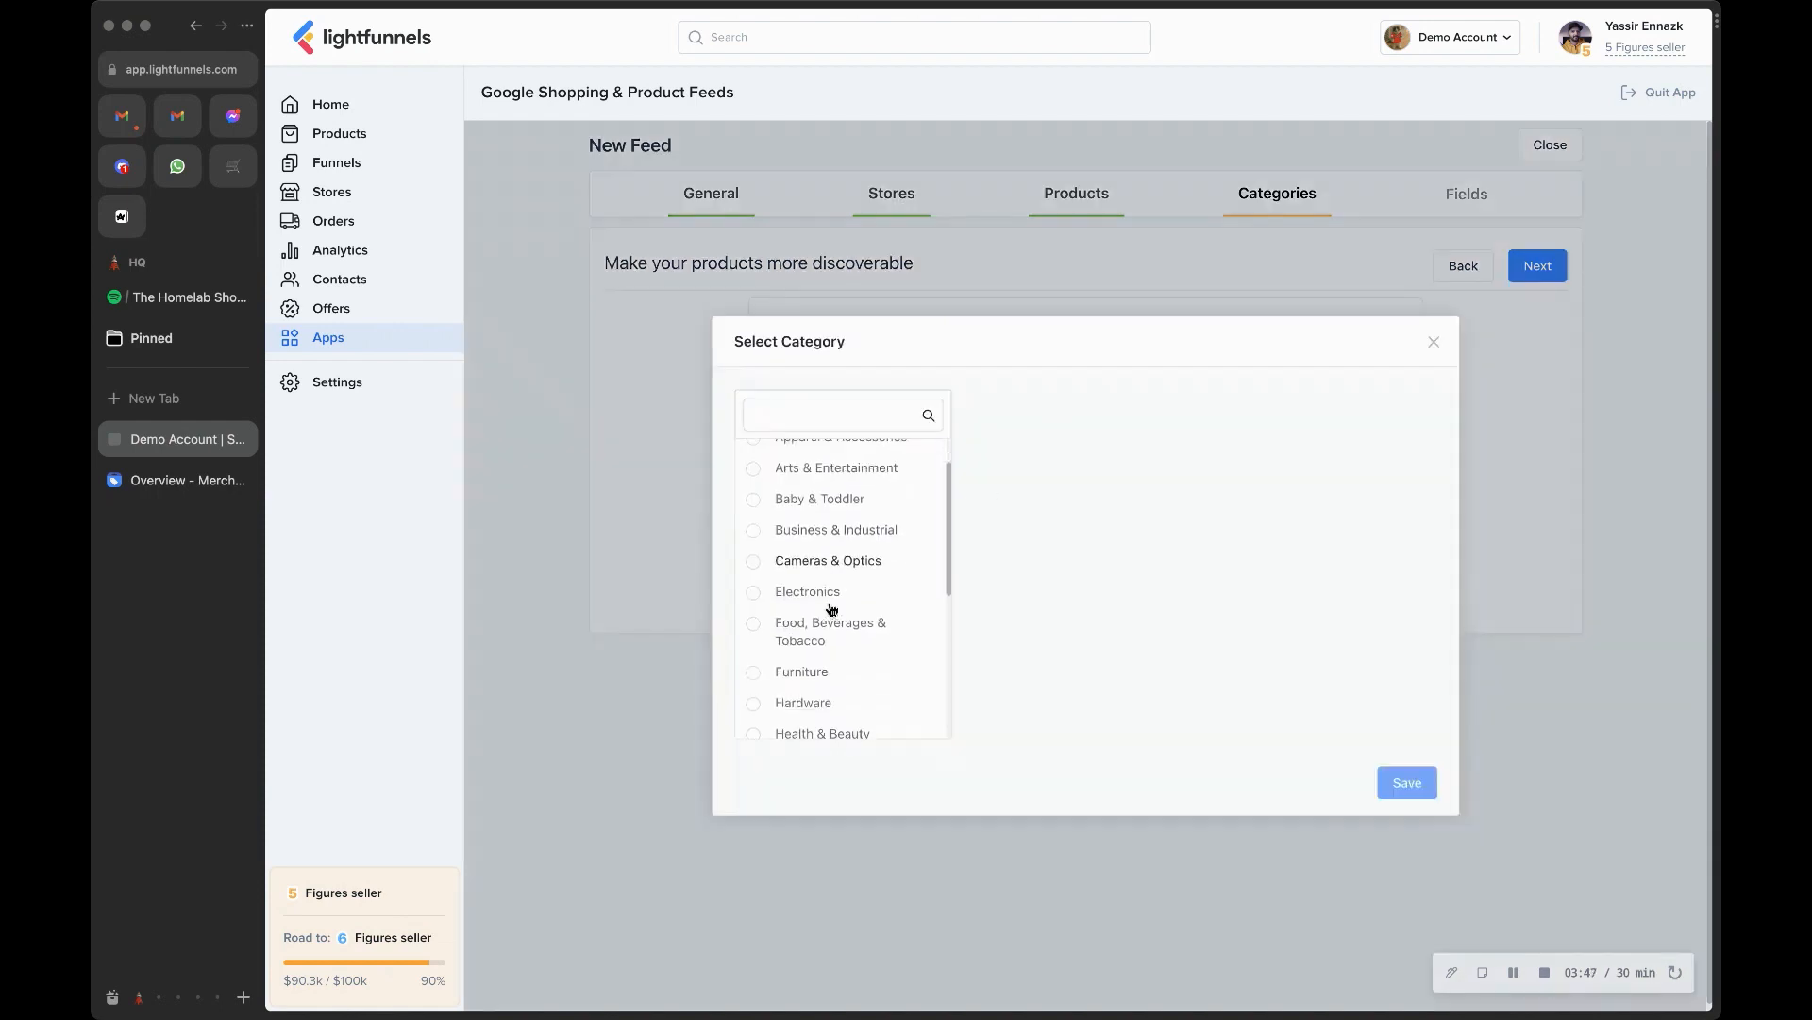
scroll(830, 609, "down", 1)
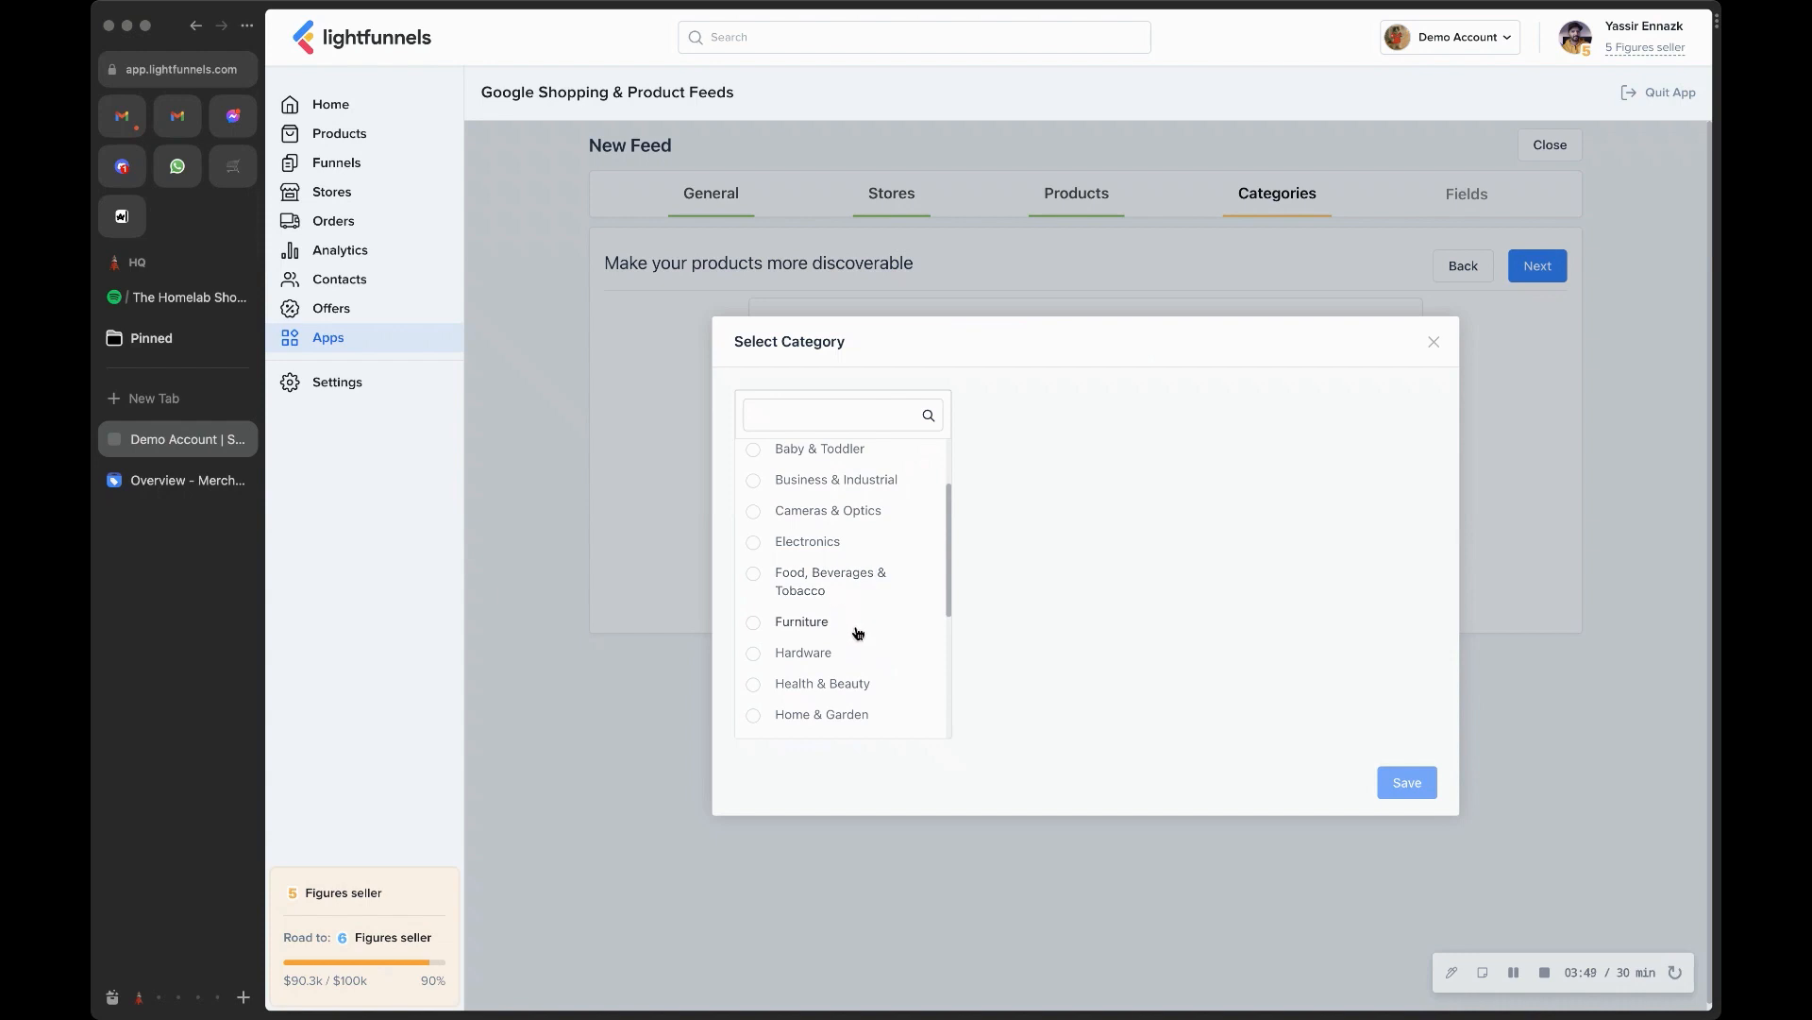
left_click(1507, 440)
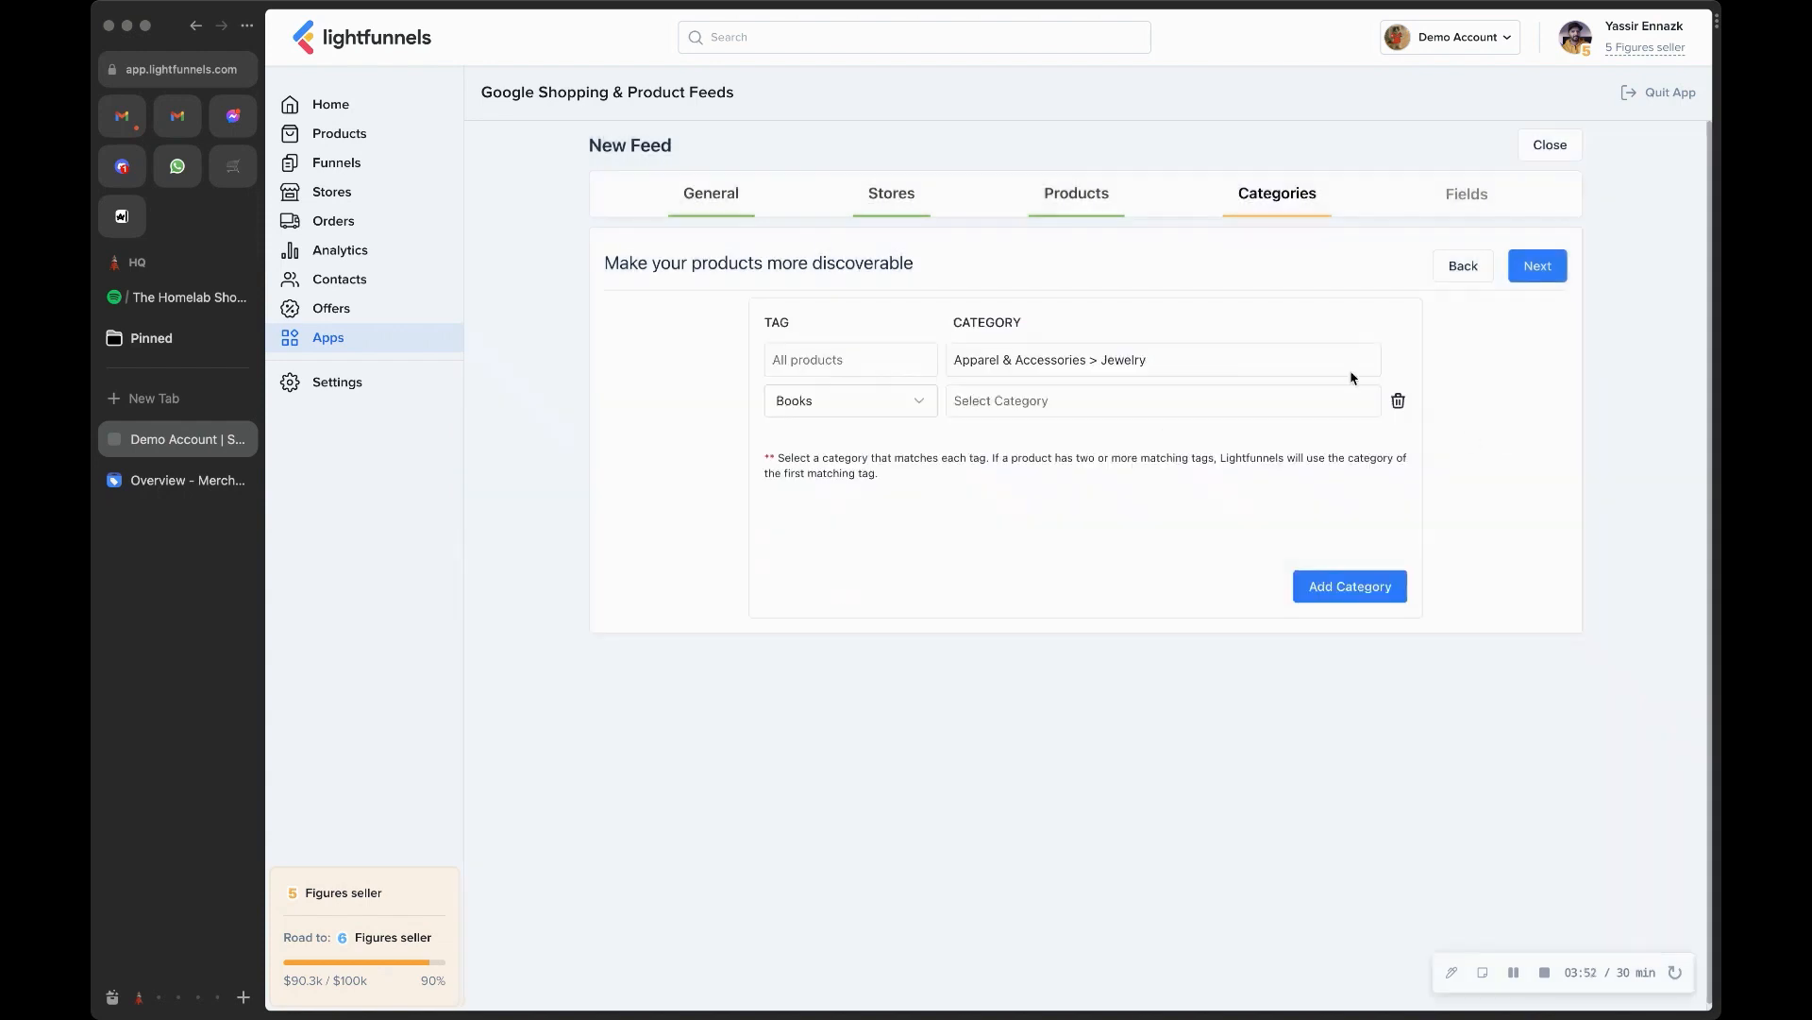
left_click(1398, 404)
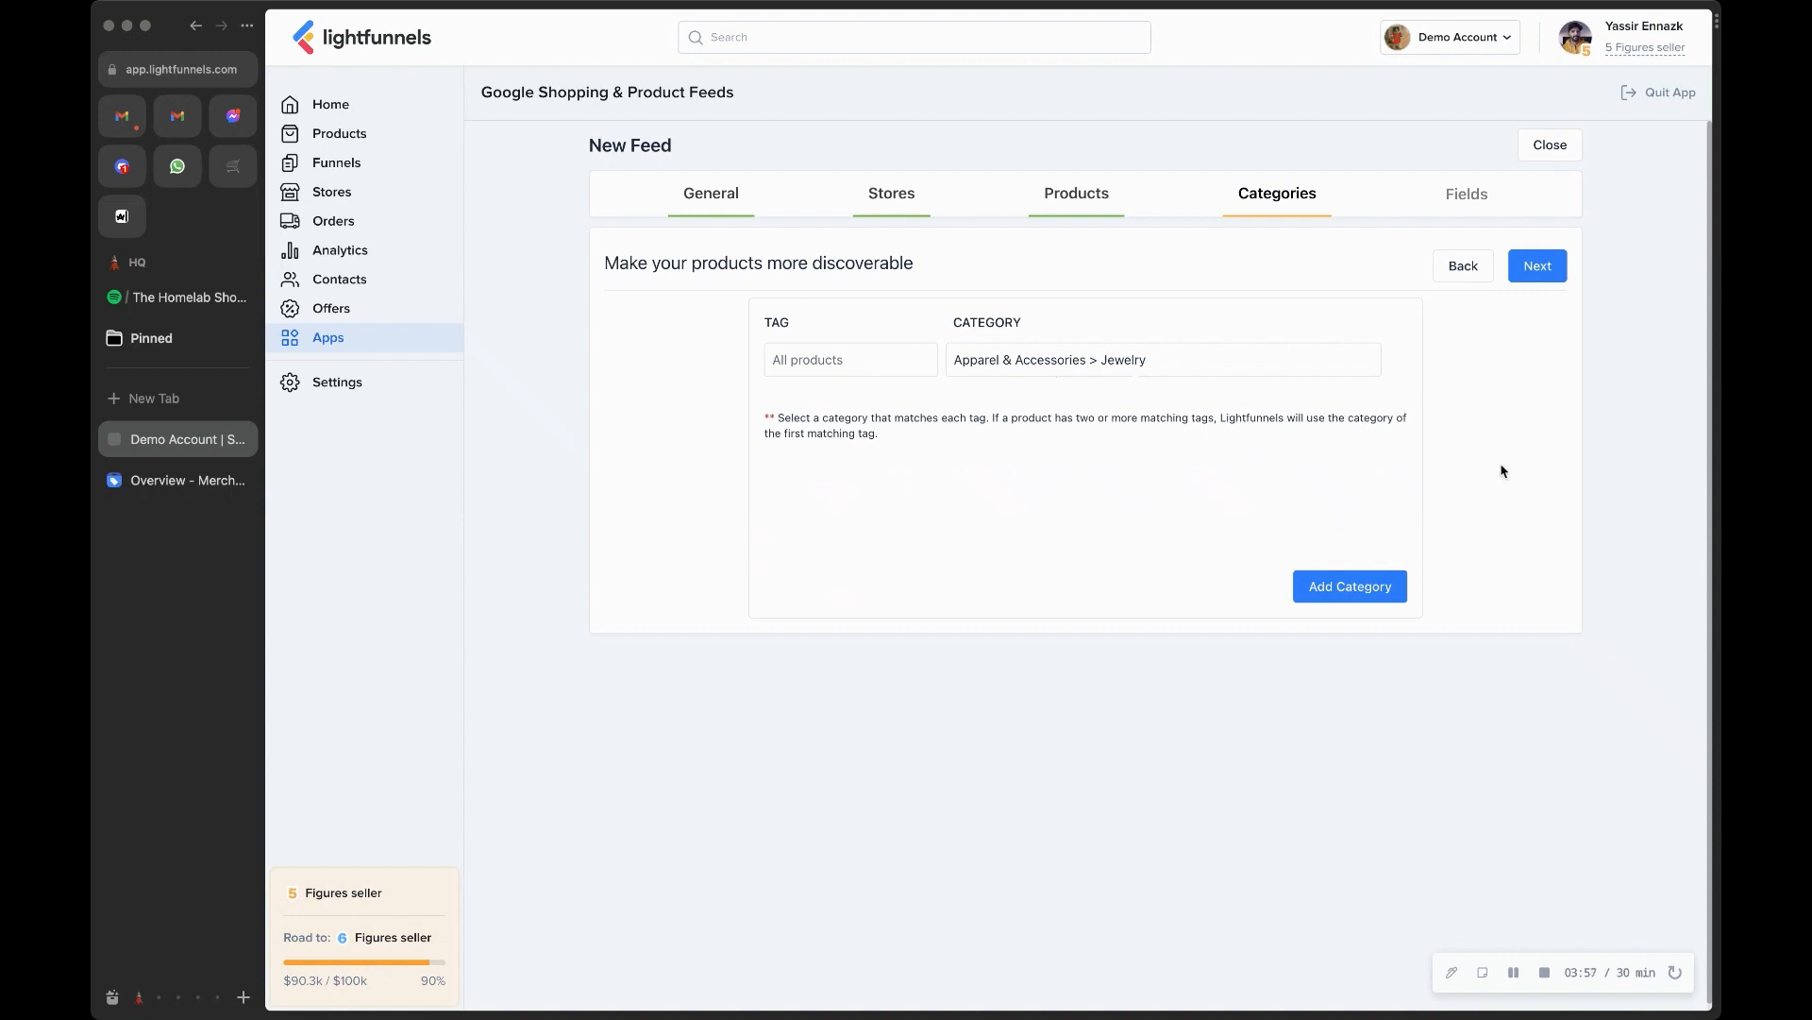
- Proceed to the field settings, keep the default product field assignments, and create the feed
left_click(1536, 272)
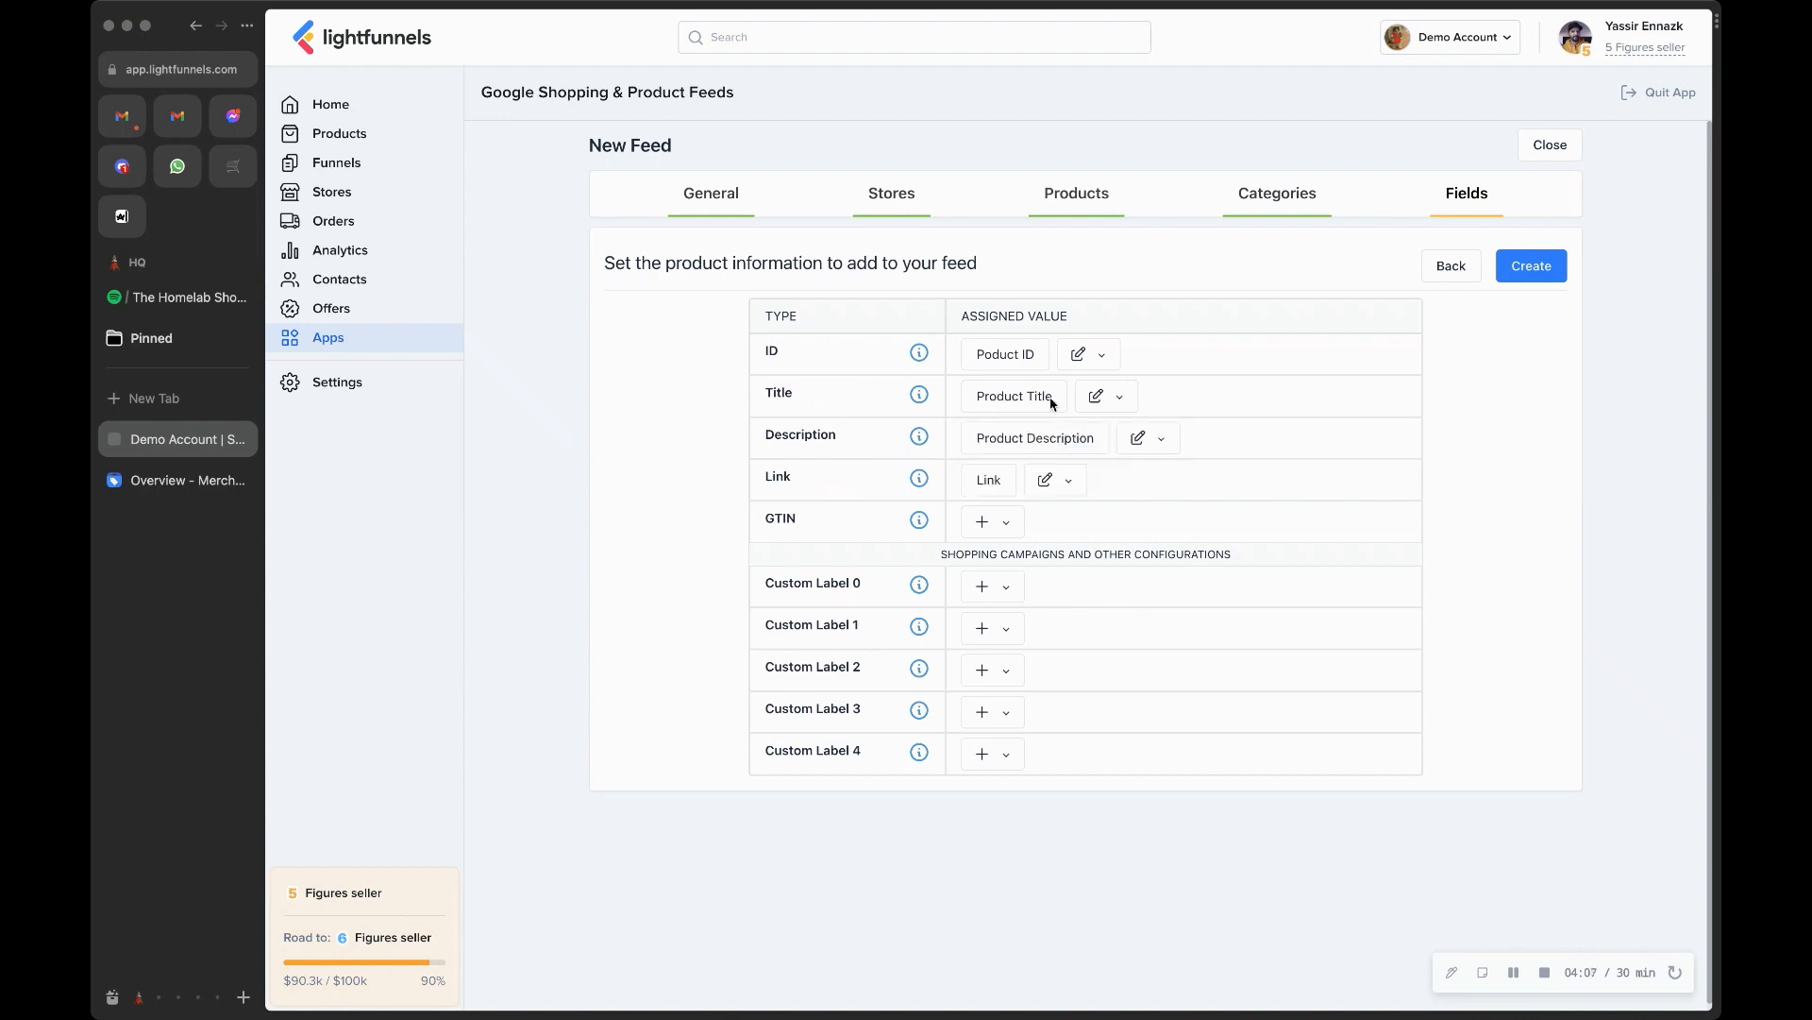
left_click(1086, 356)
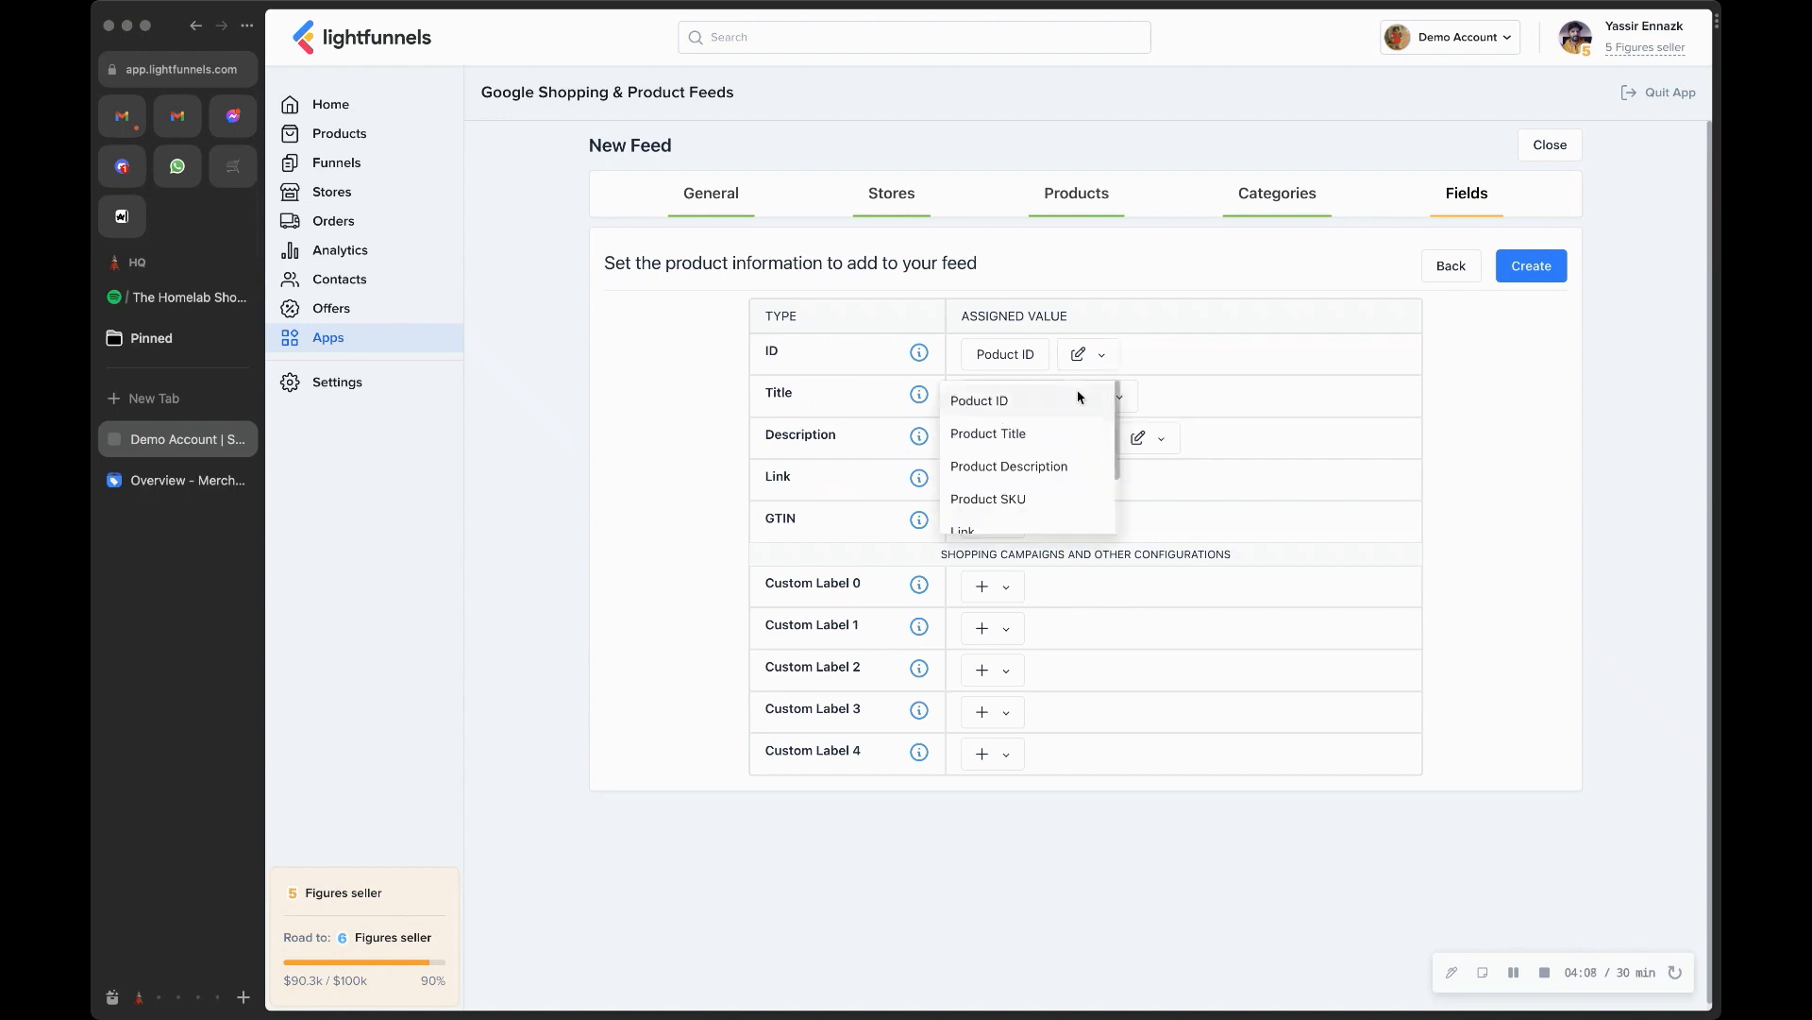
left_click(1187, 358)
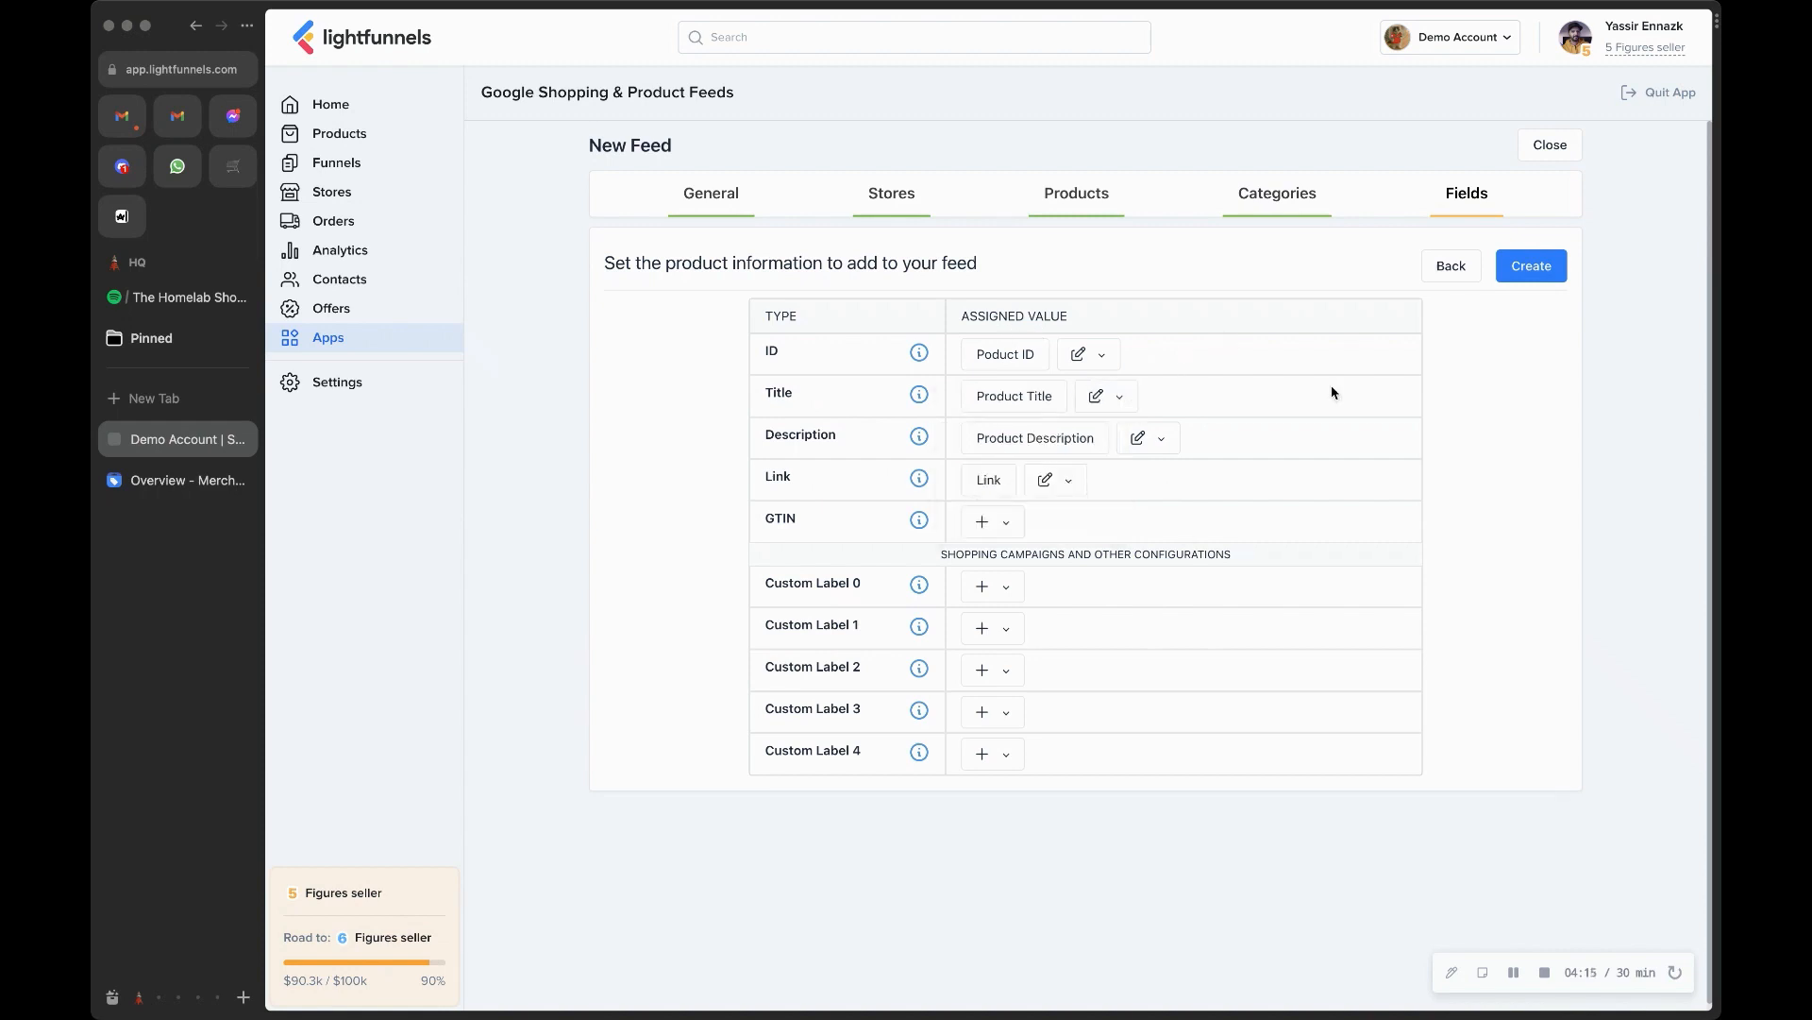
left_click(1531, 272)
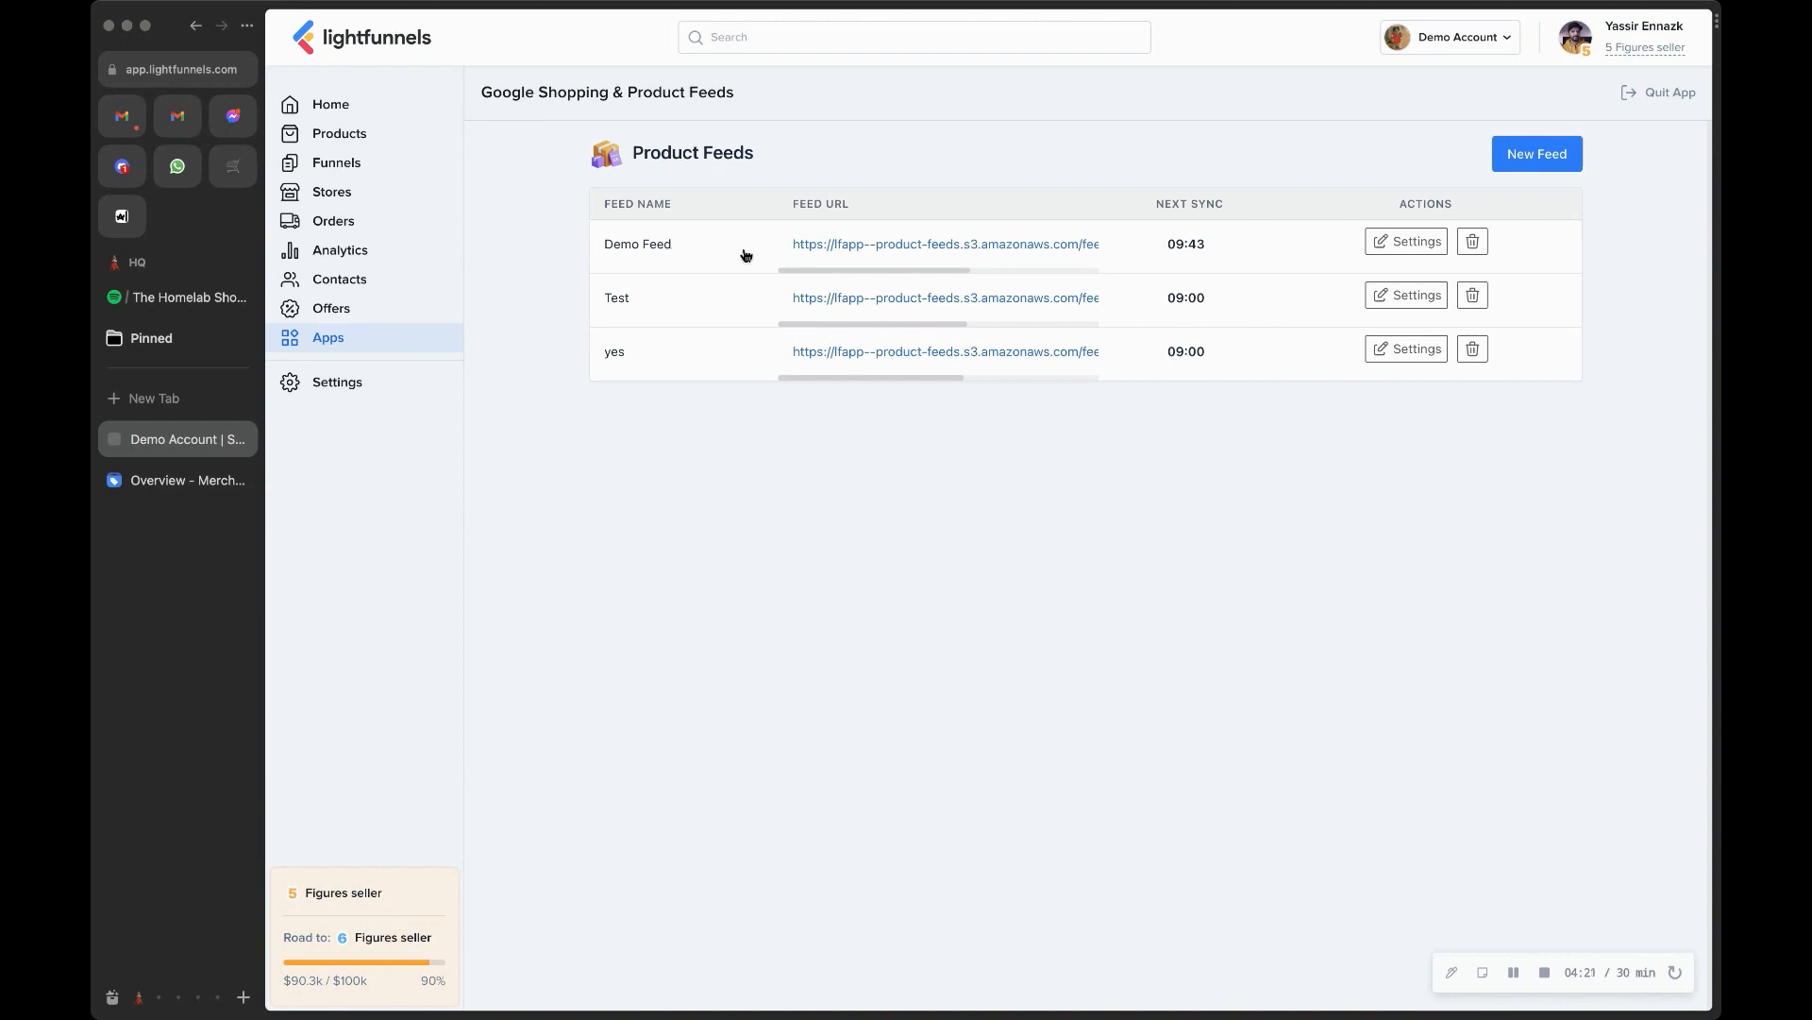
- Open the Demo Feed's URL and look through the product items in its XML file
left_click(863, 246)
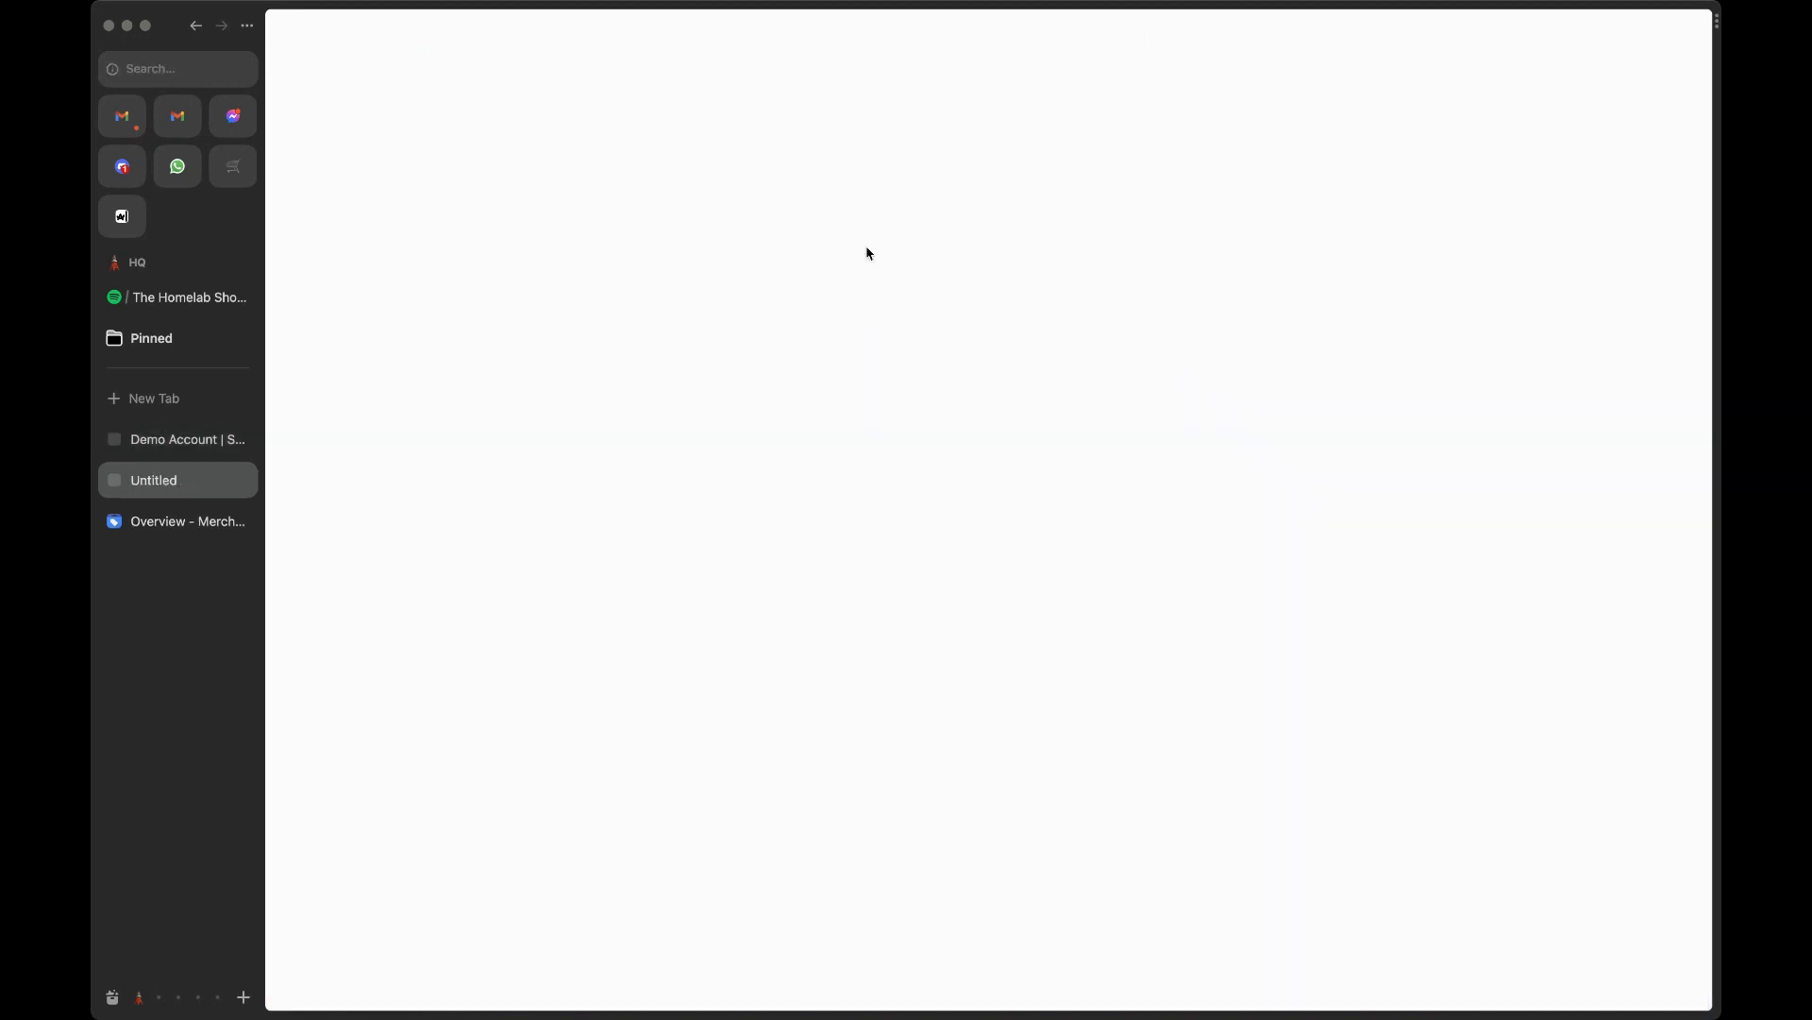
scroll(904, 293, "down", 20)
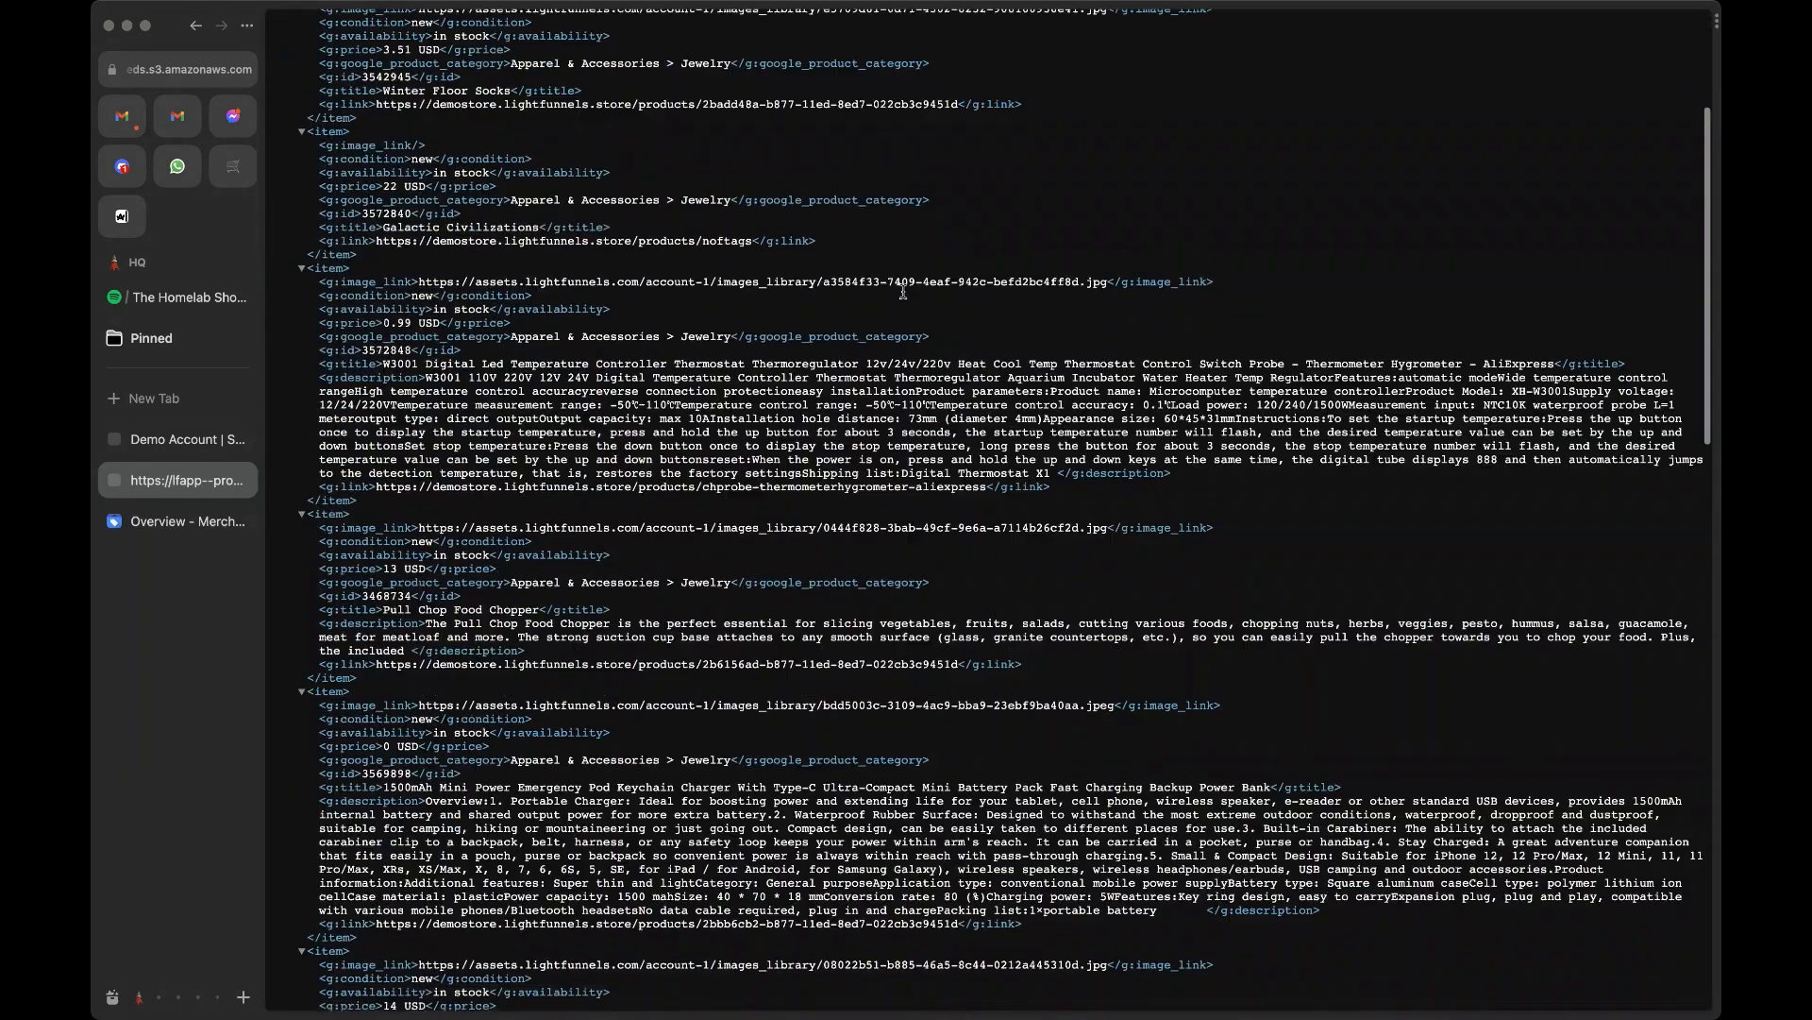
scroll(907, 298, "down", 8)
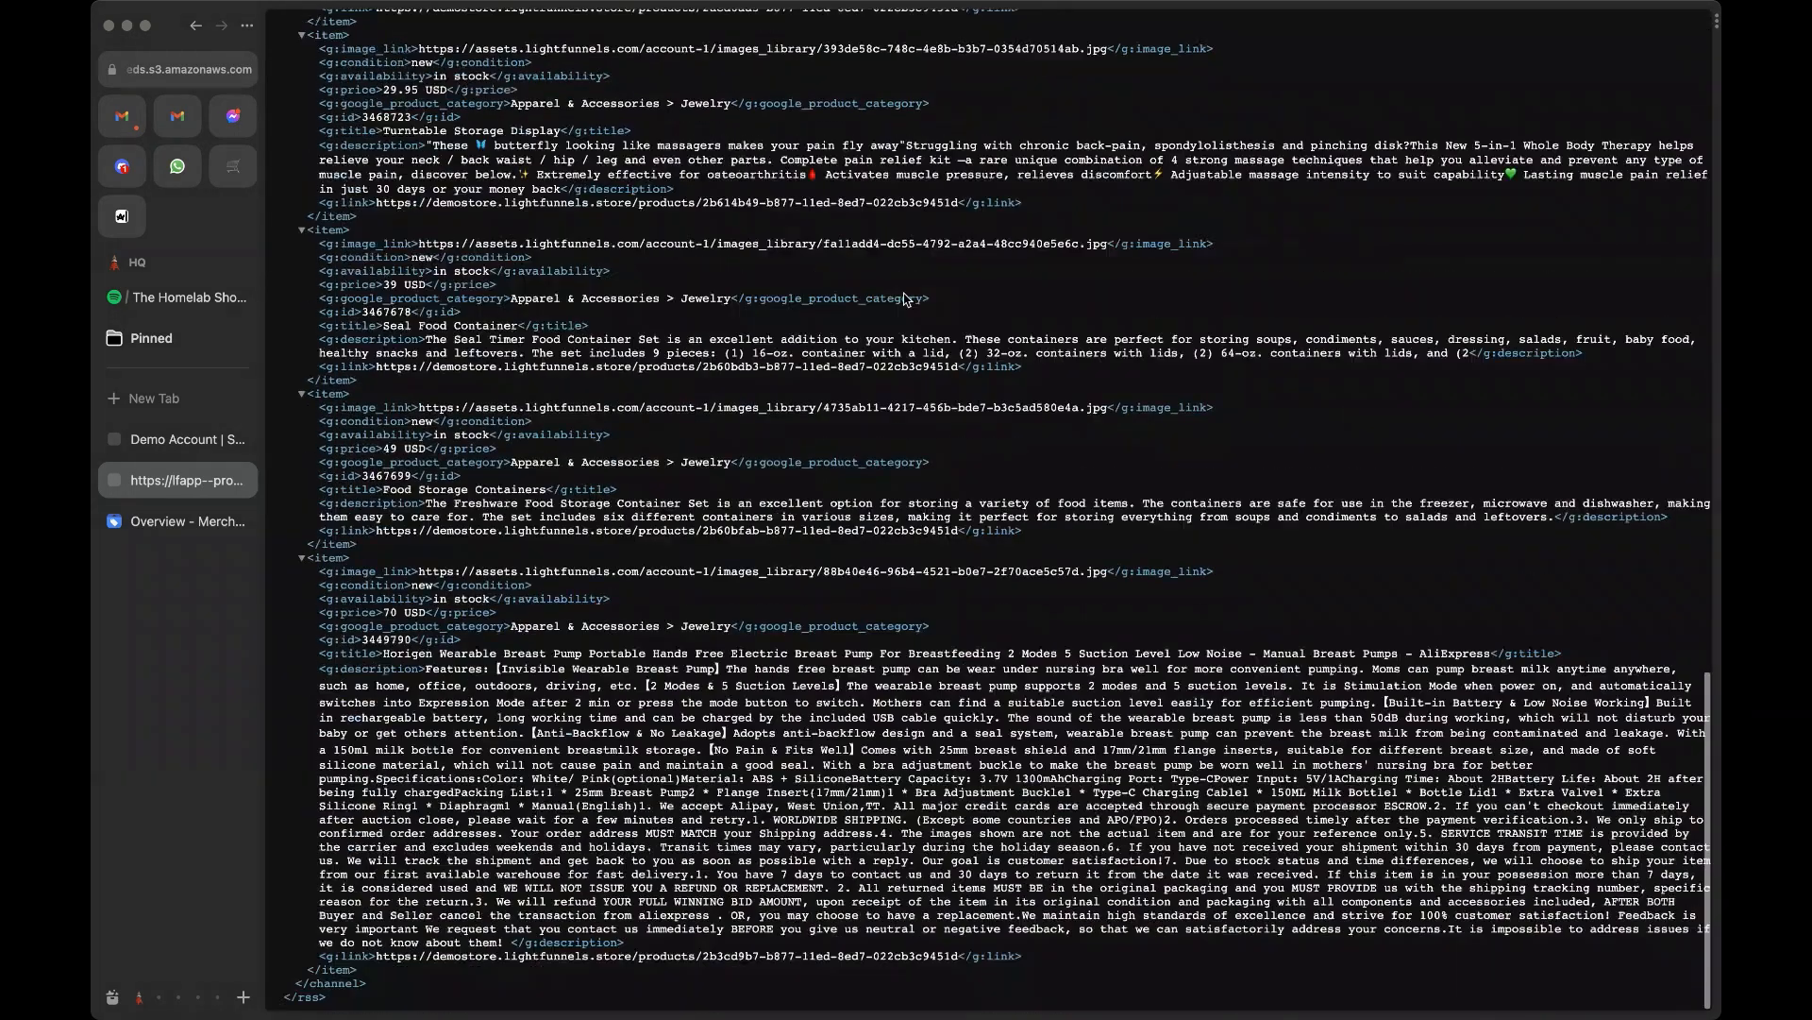
scroll(903, 295, "up", 10)
scroll(903, 292, "up", 10)
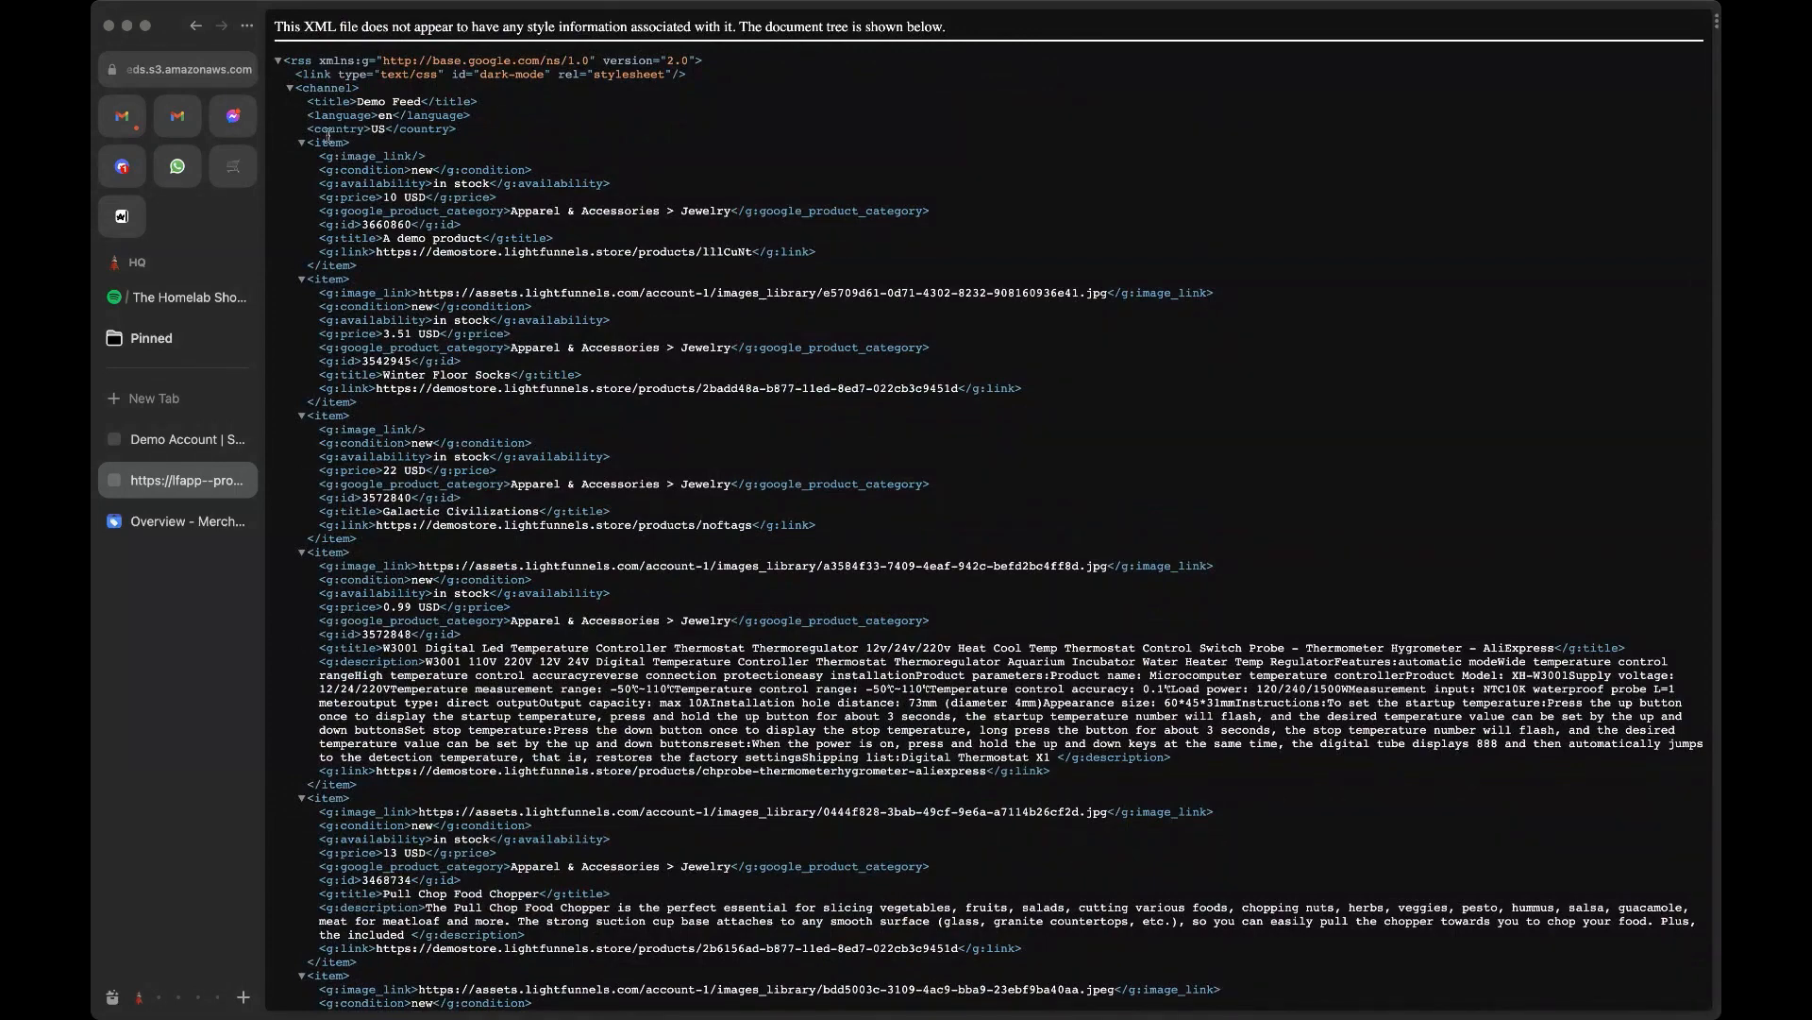
- Copy the web address of the Demo Feed XML file
left_click(200, 76)
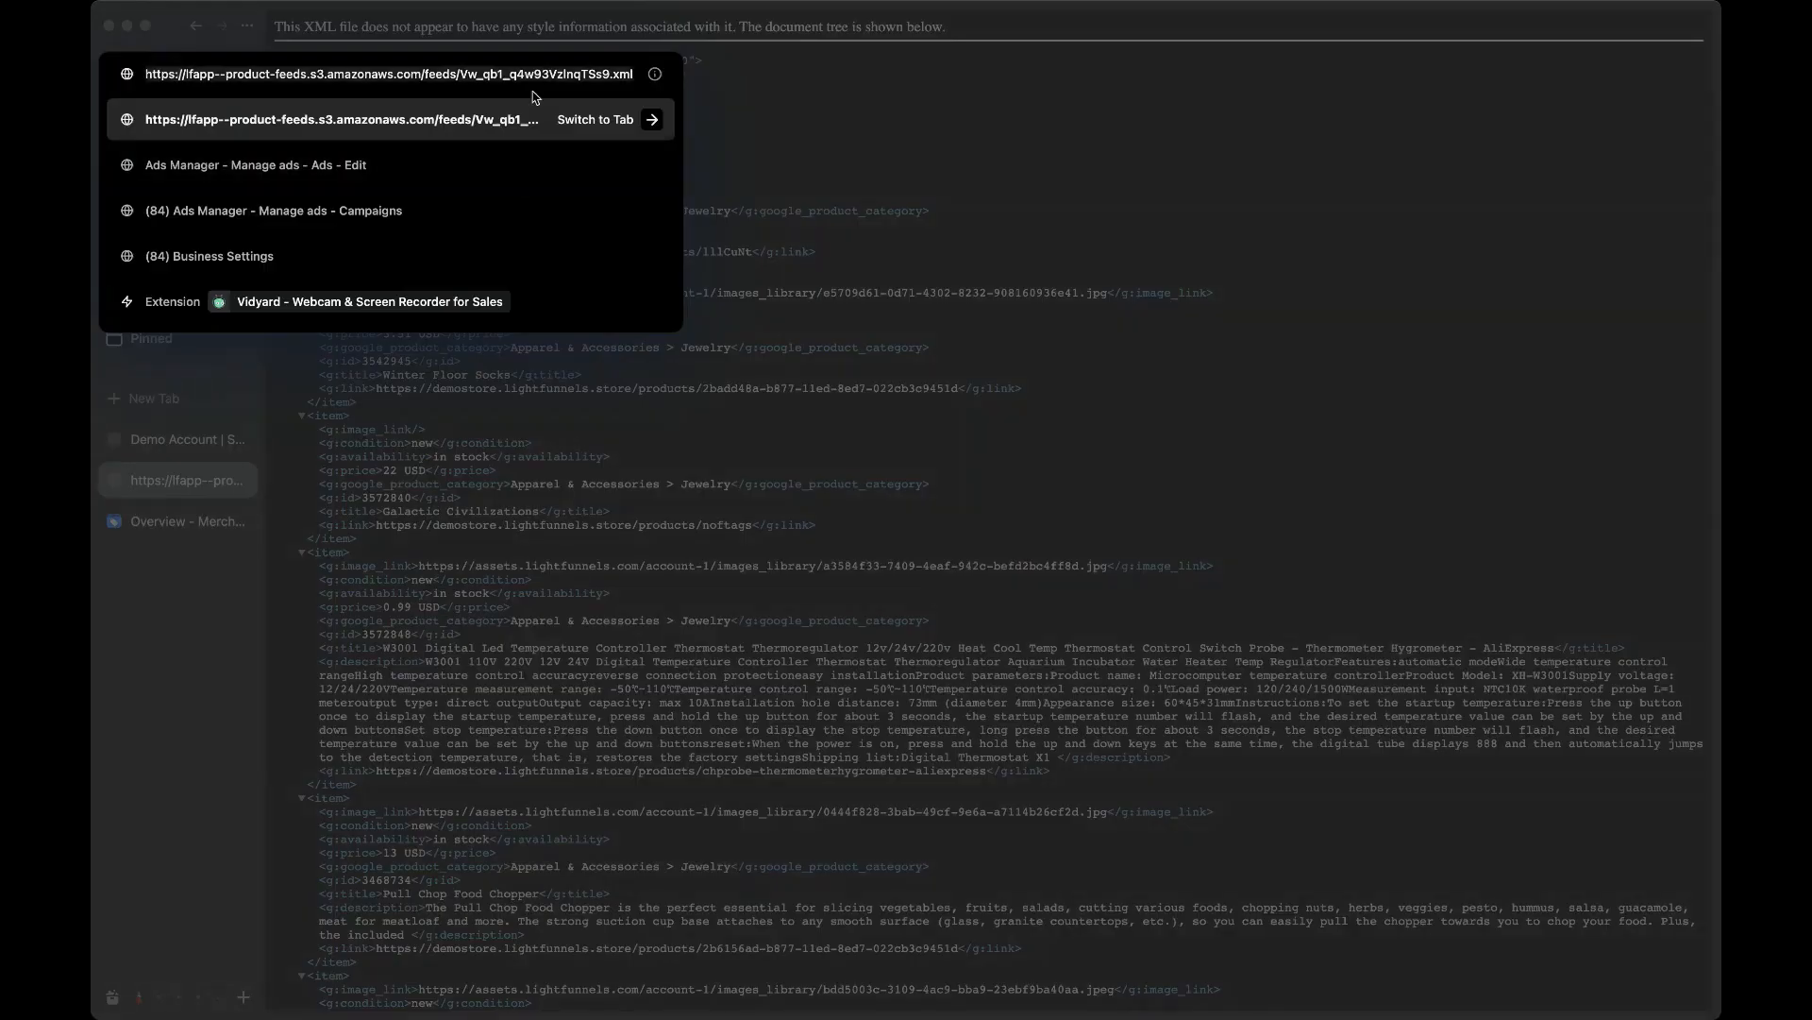
key("super+x")
left_click(841, 206)
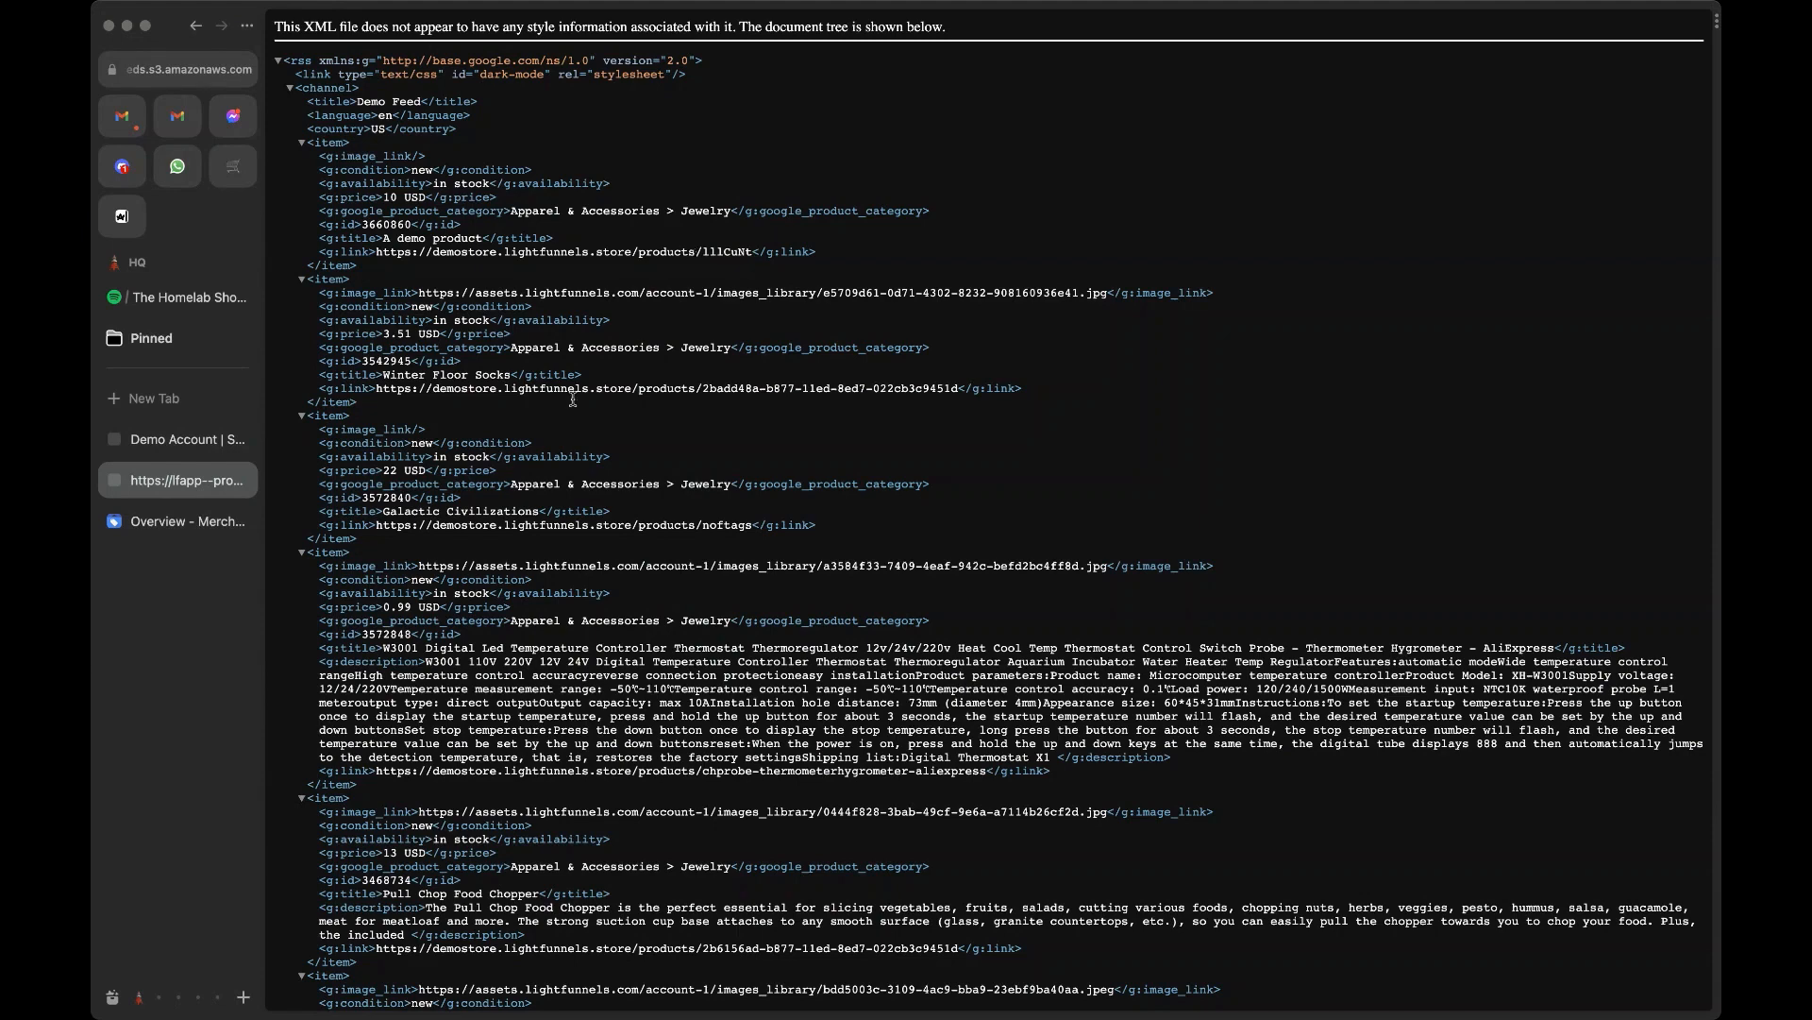
- Switch to Google Merchant Center and start a new primary feed from the product feeds page
left_click(187, 521)
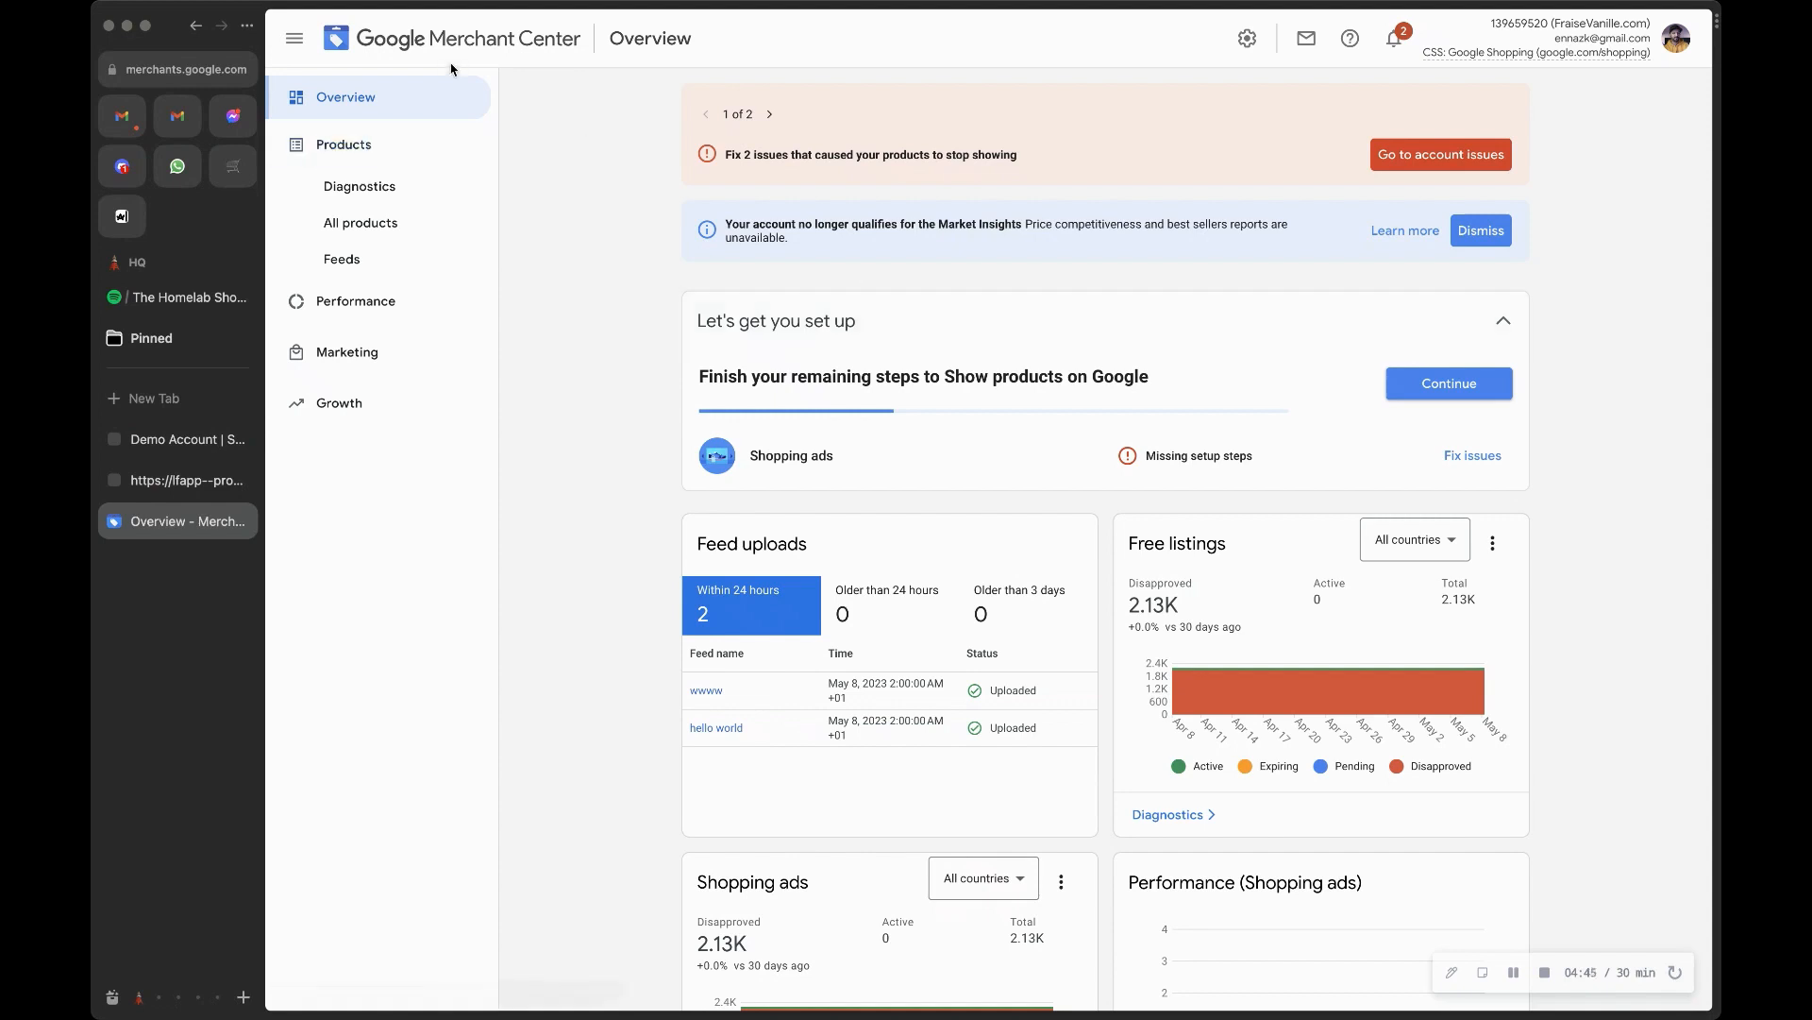
left_click(346, 148)
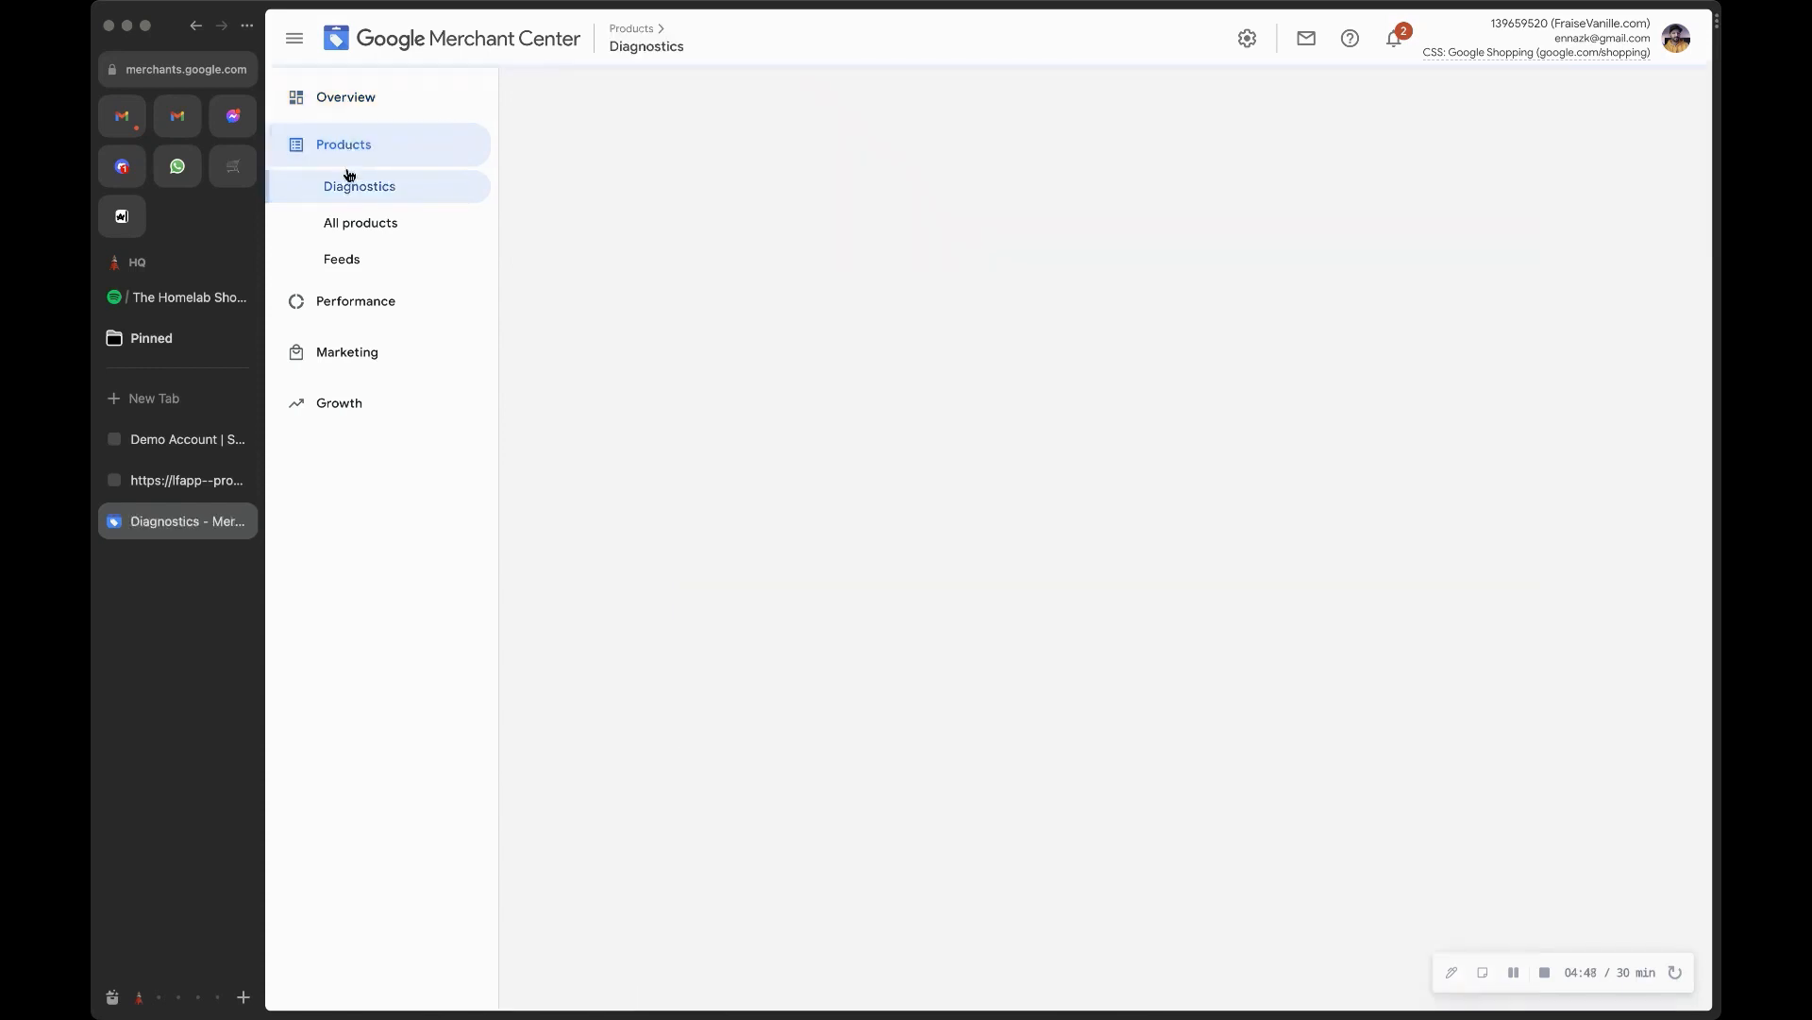
left_click(338, 257)
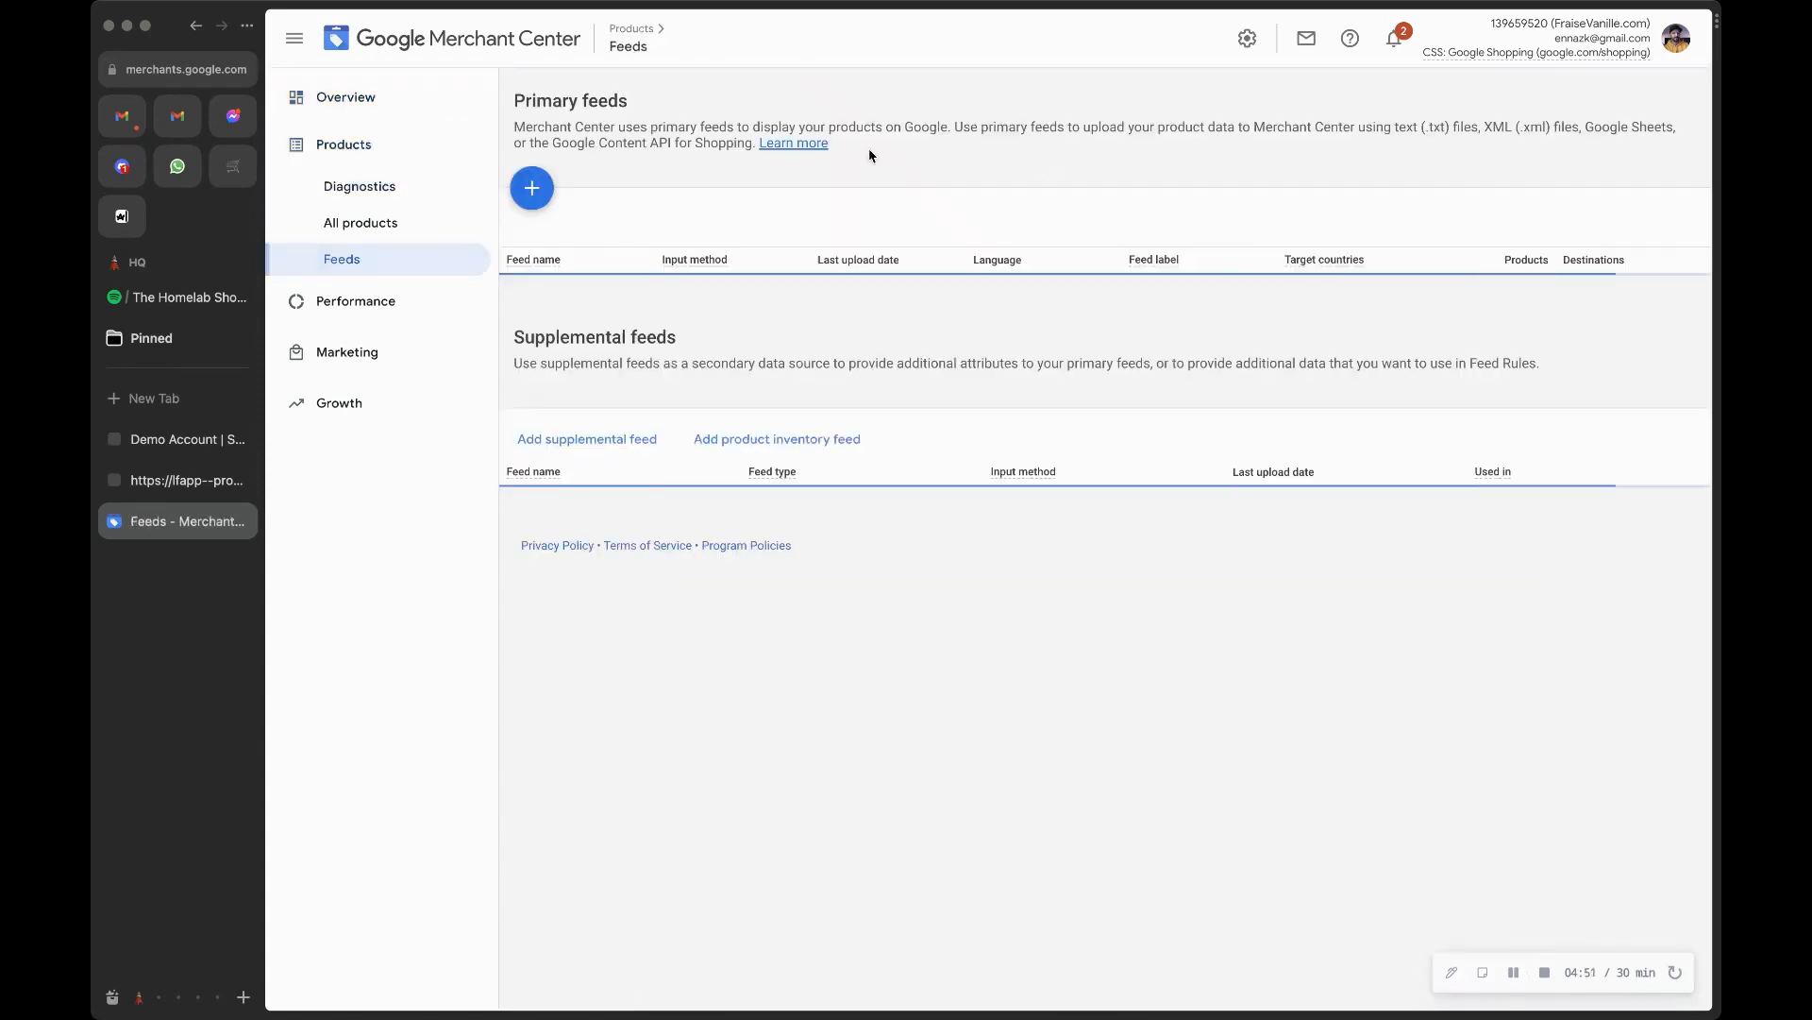
left_click(544, 192)
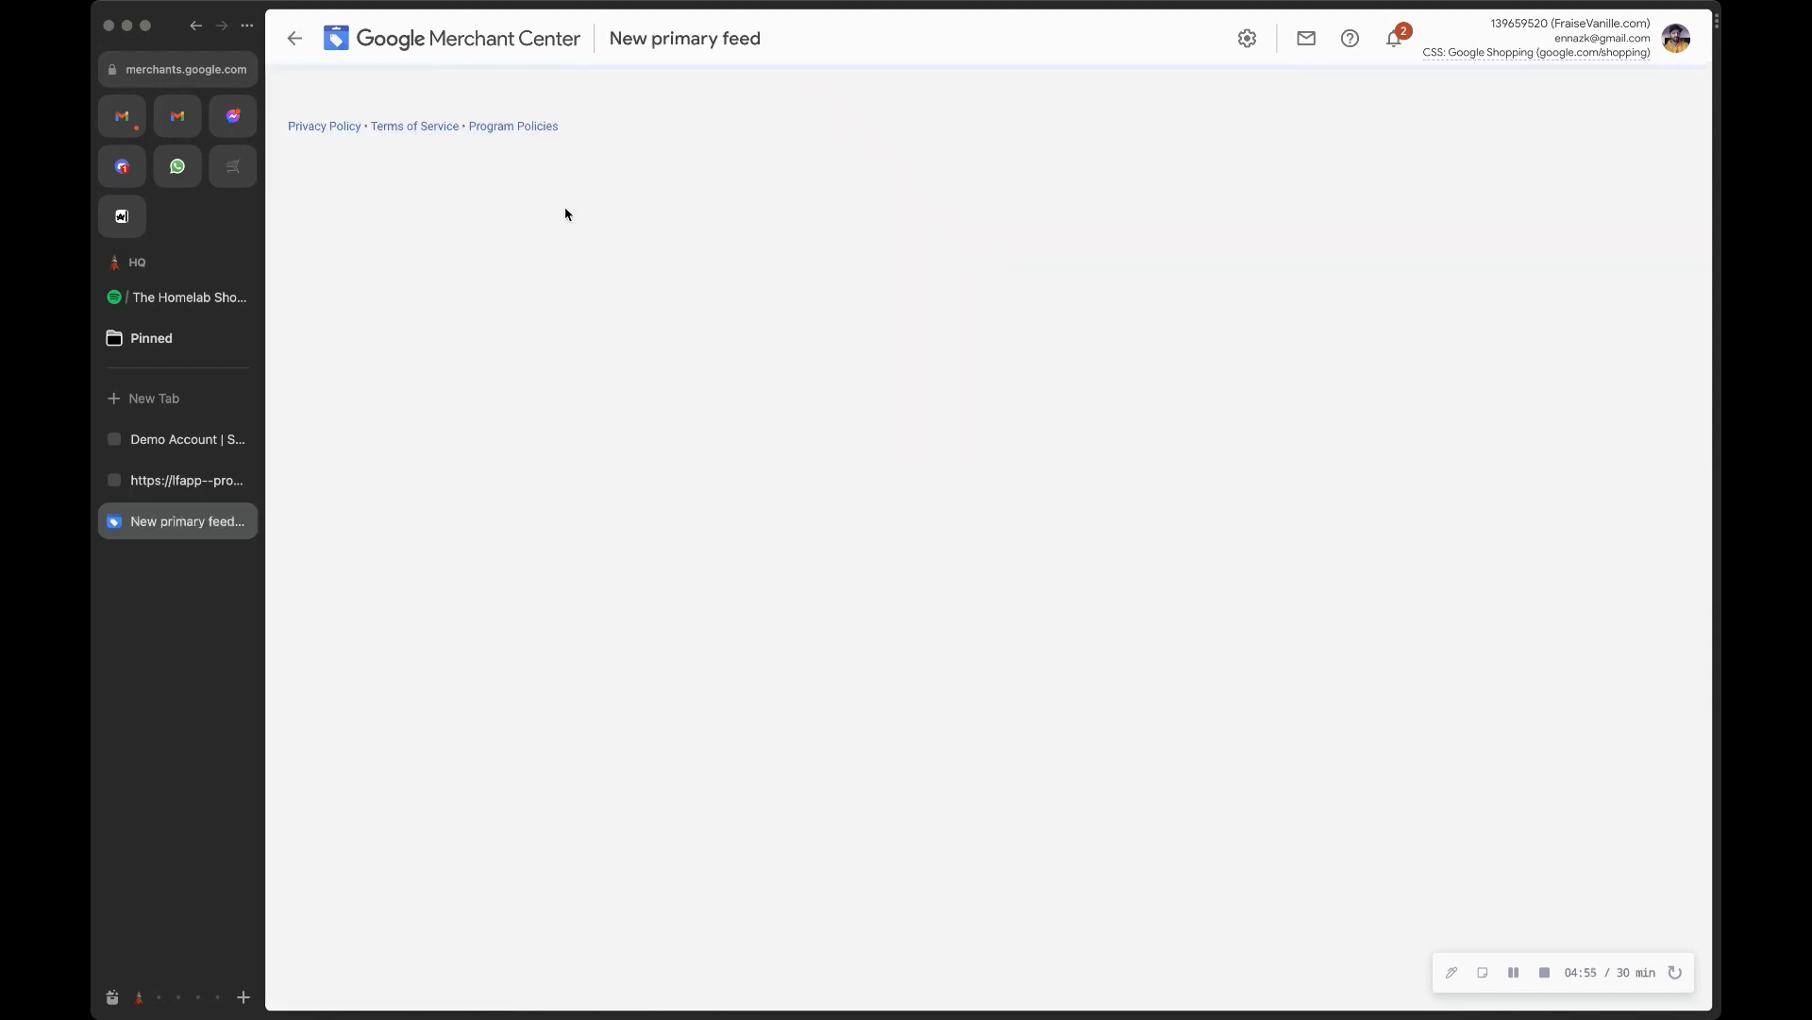
- Search the country list for "united" and add United States as the primary feed's target country
left_click(629, 201)
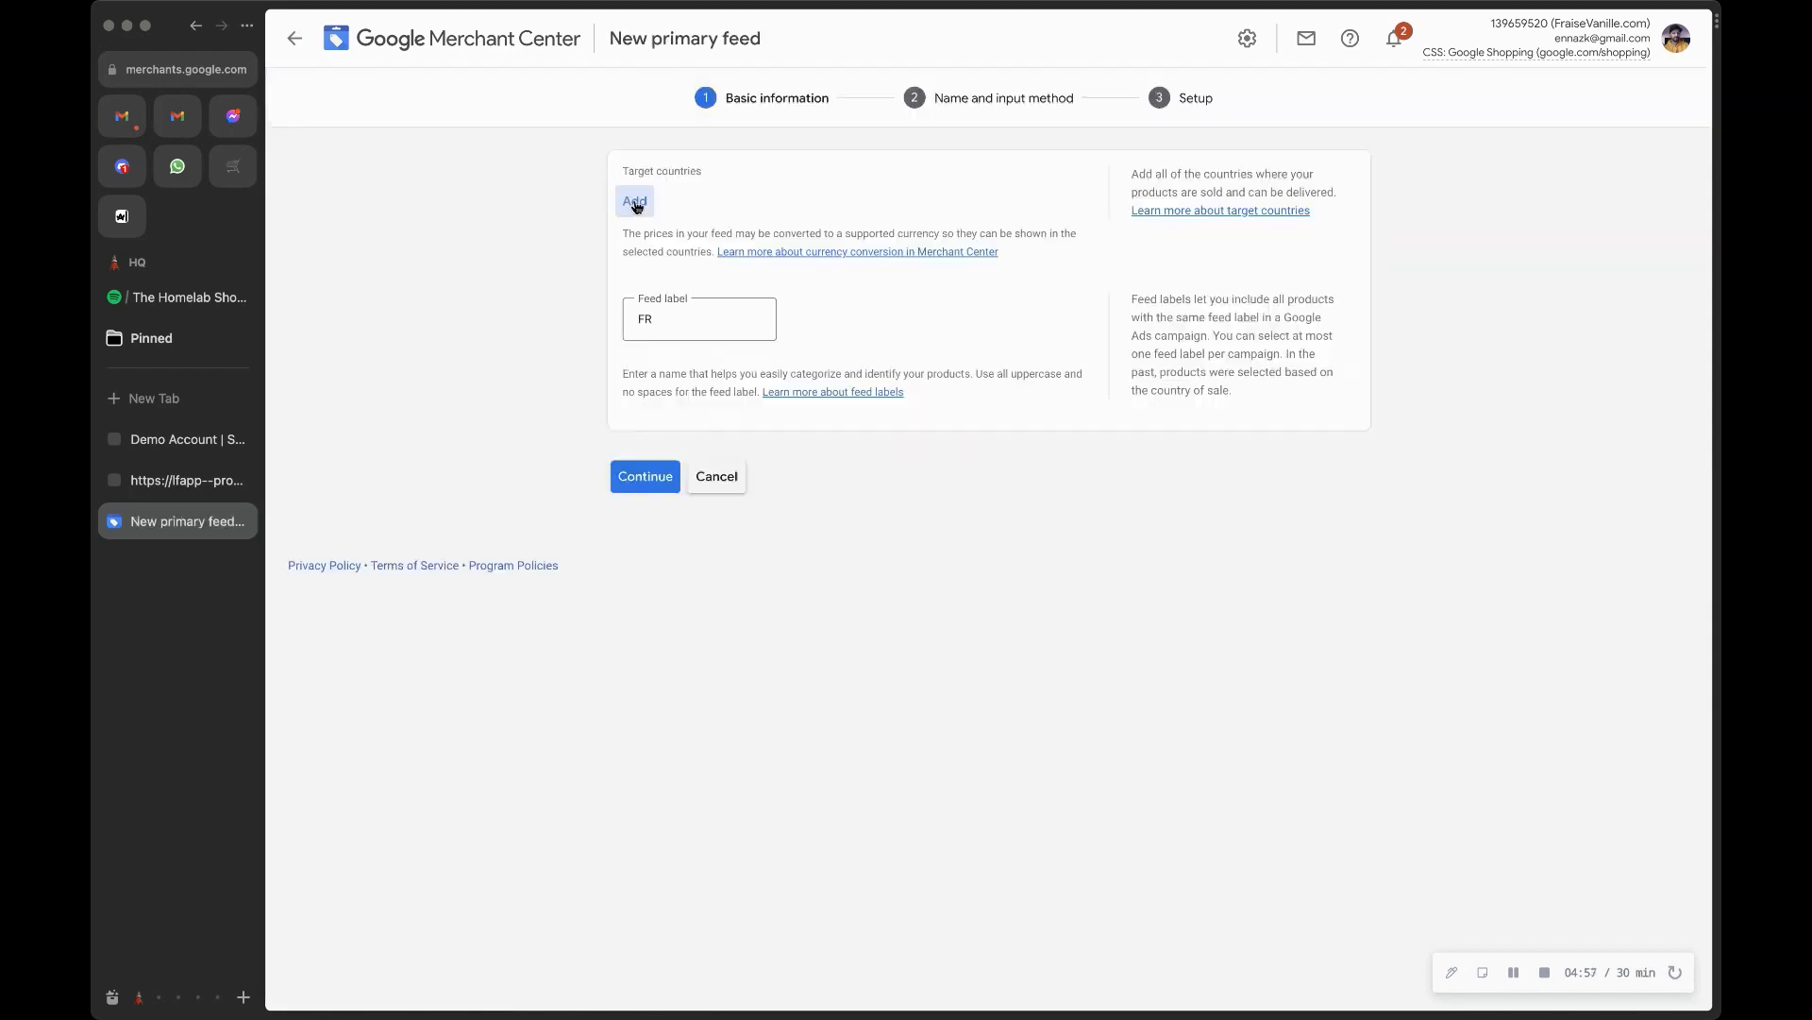
left_click(773, 345)
type("u")
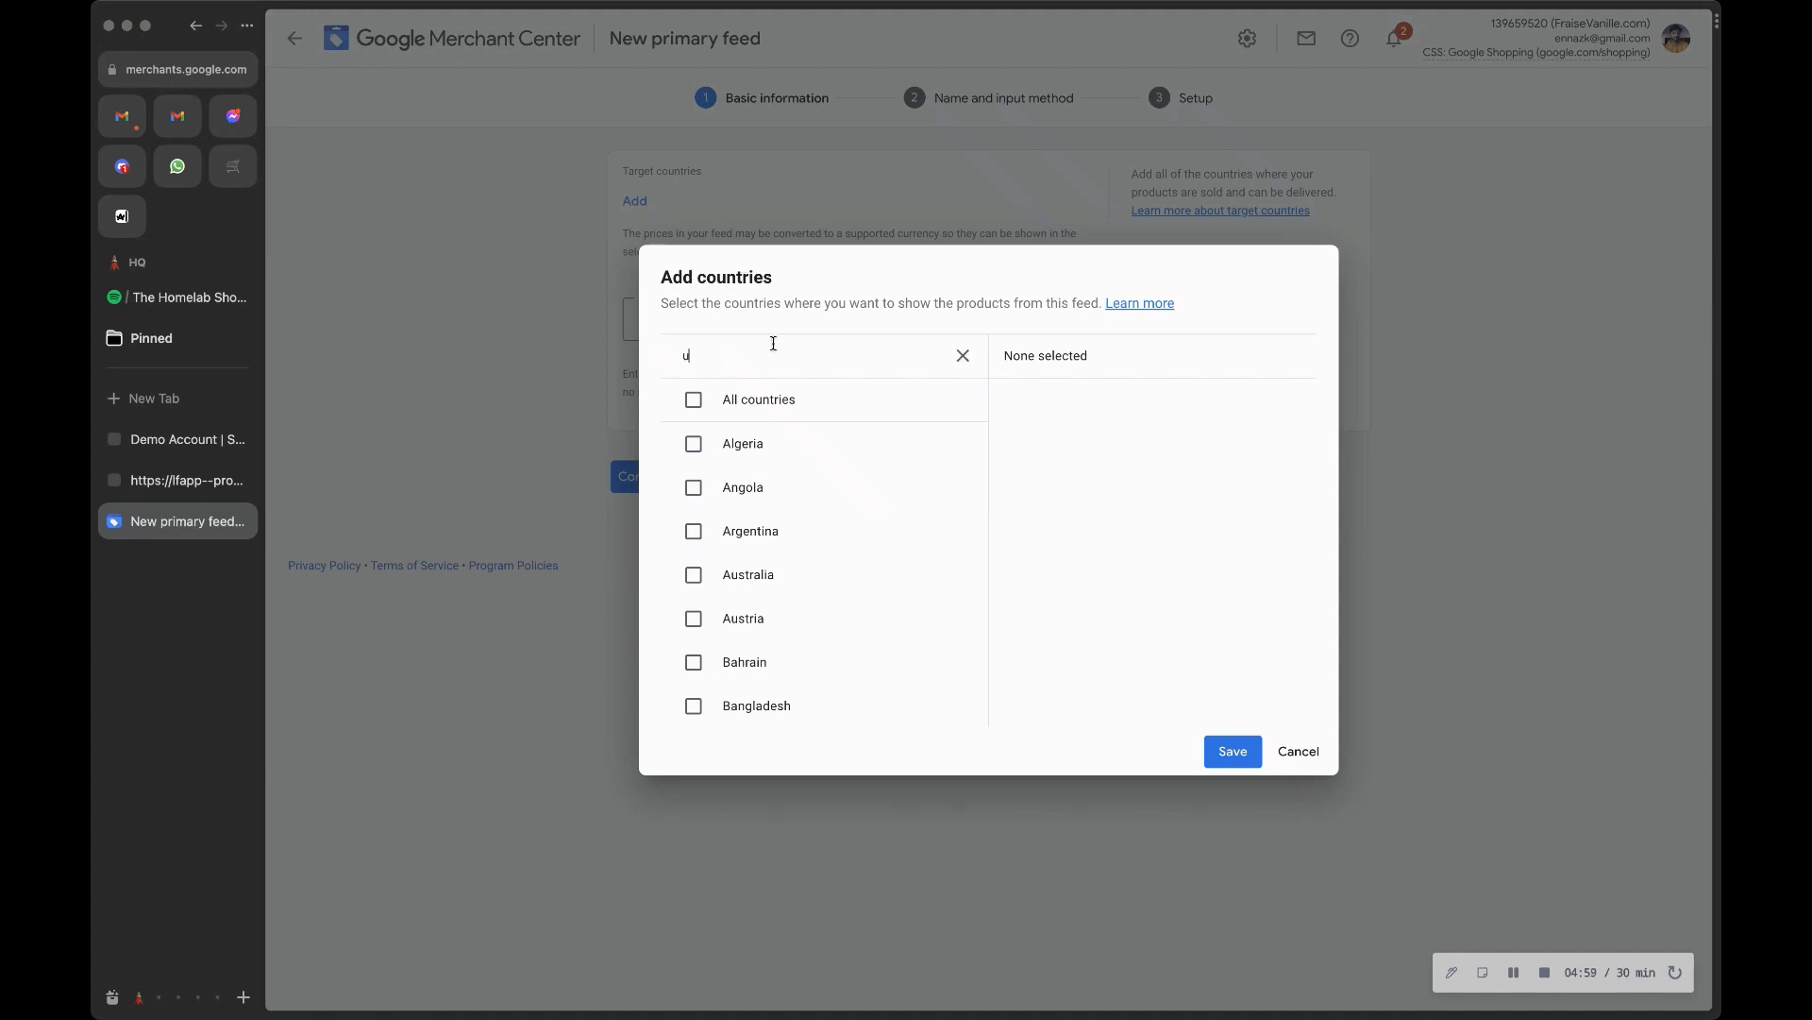
type("nited")
left_click(694, 530)
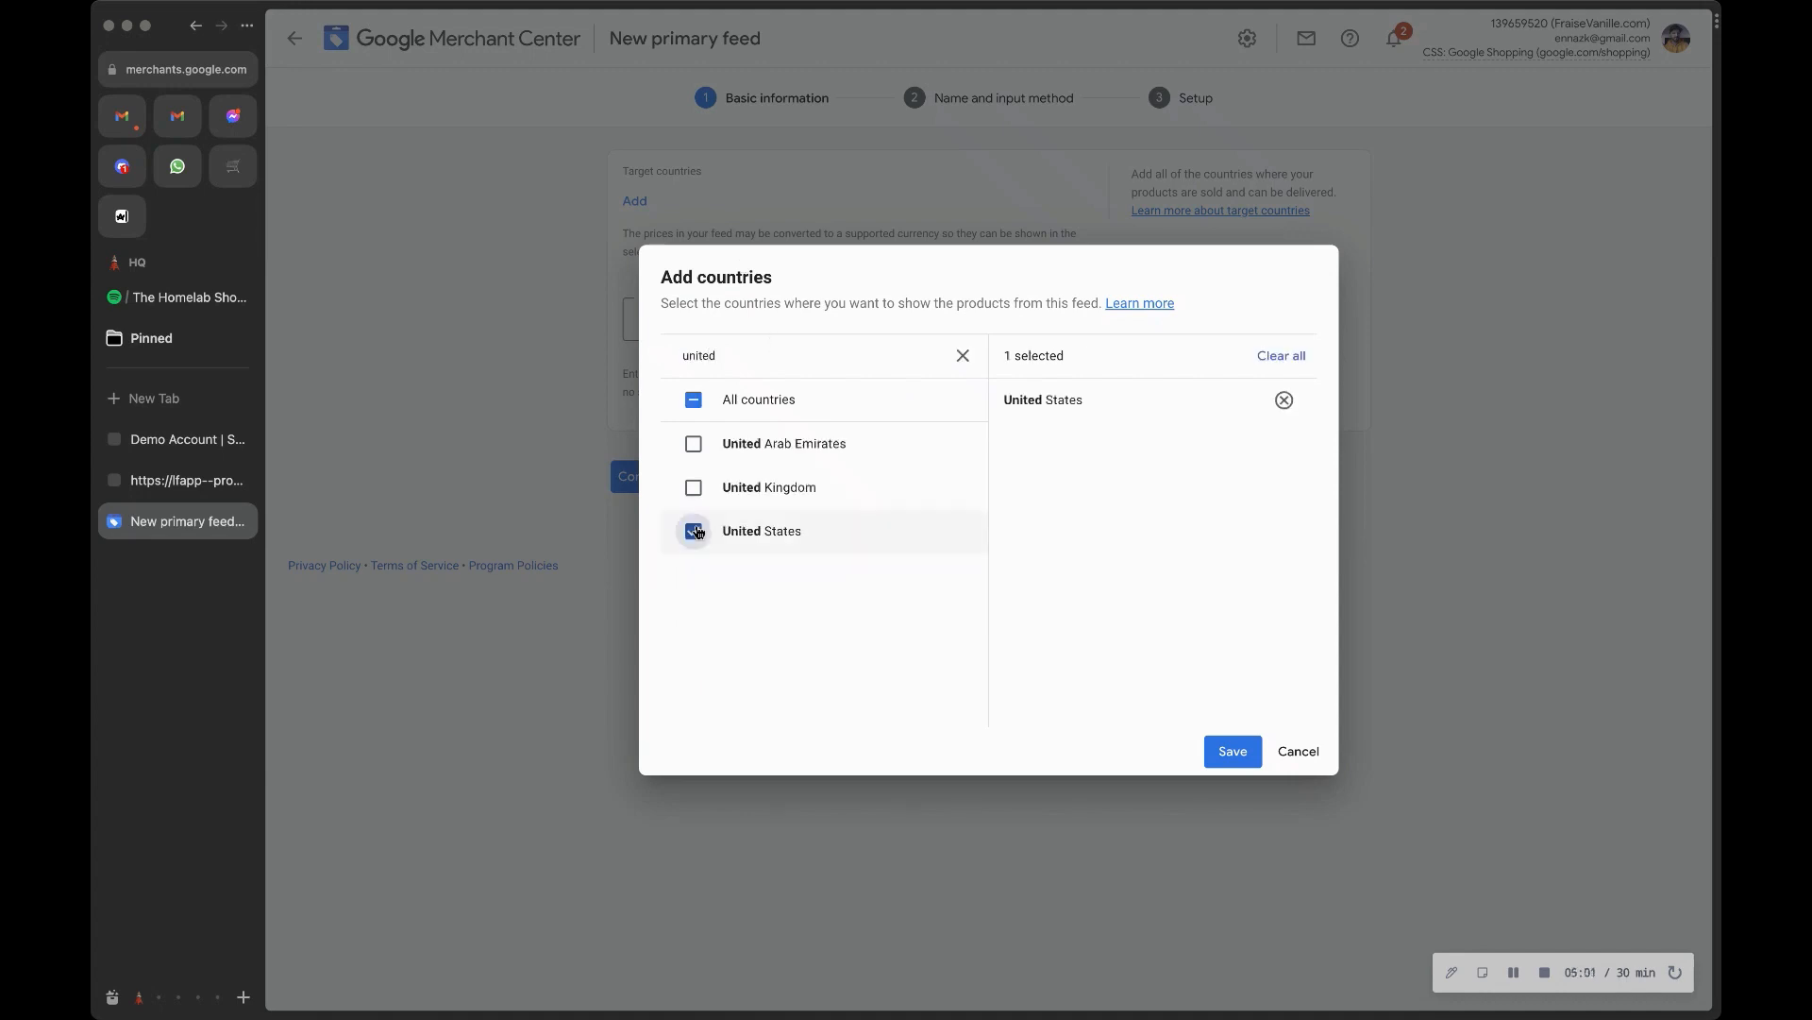
left_click(1233, 750)
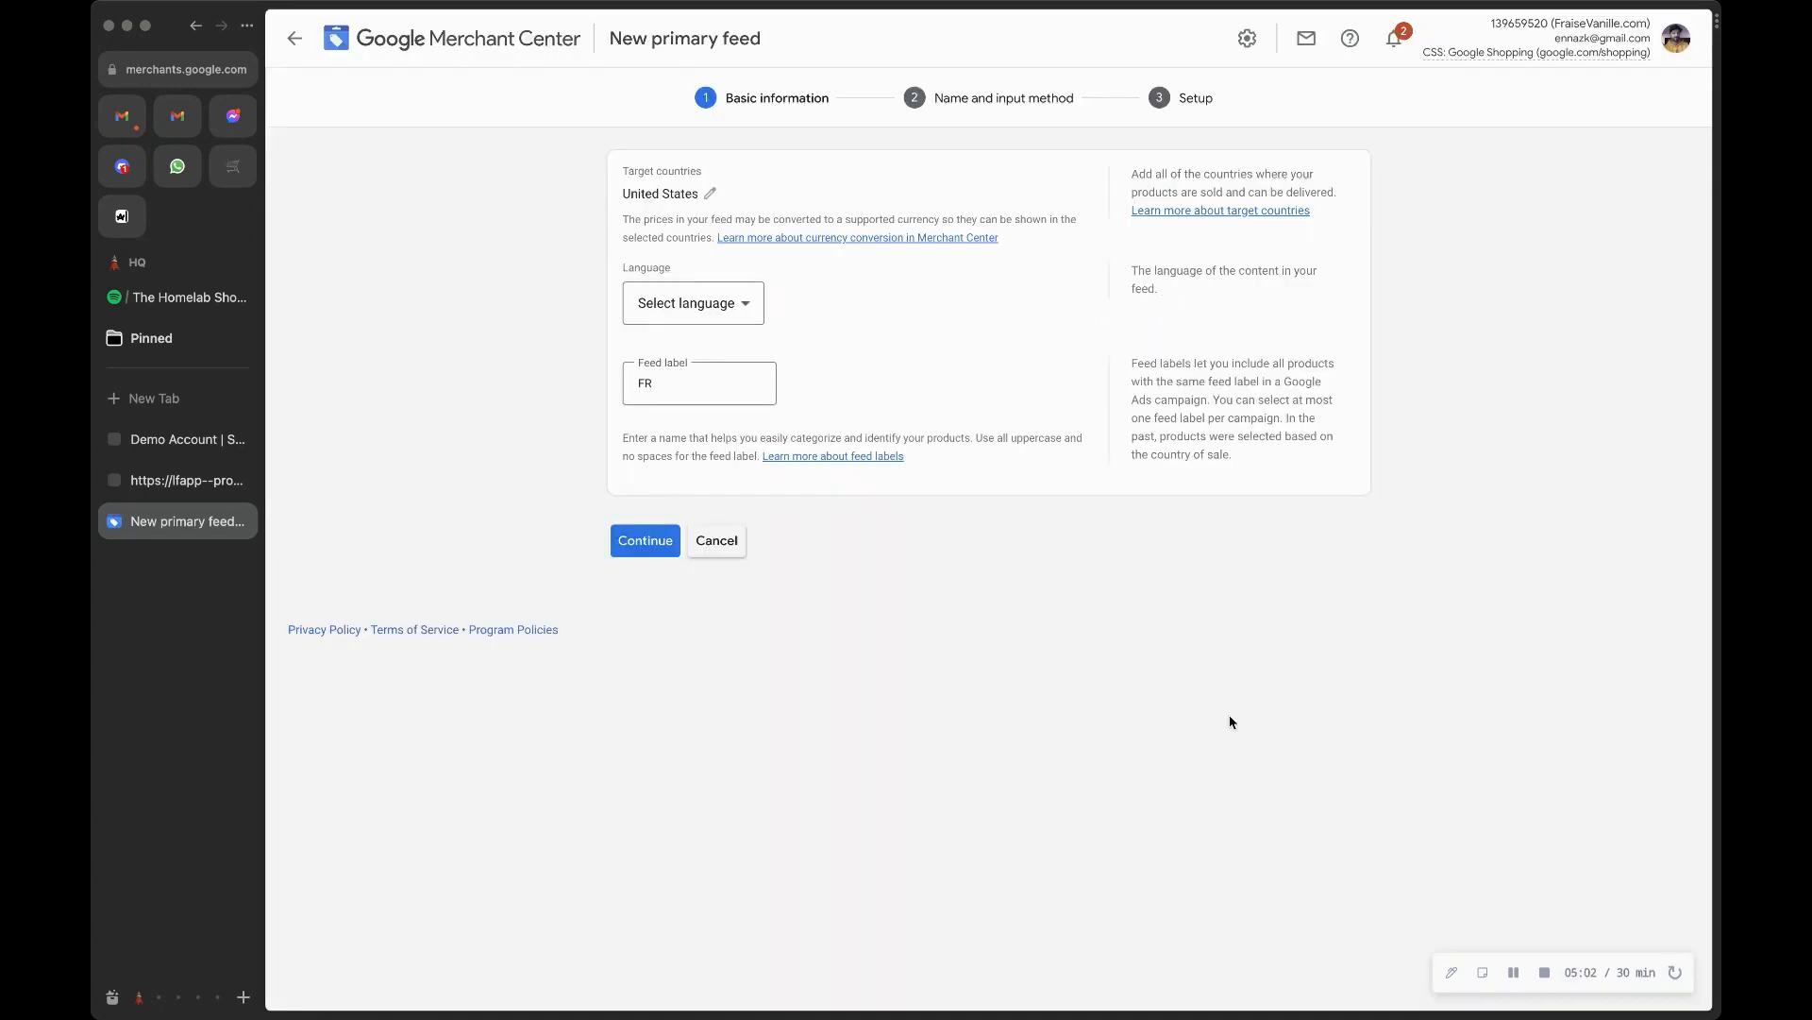
- Set the primary feed's language to English and its feed label to DEMOFEED, and continue to the name and input method
left_click(729, 303)
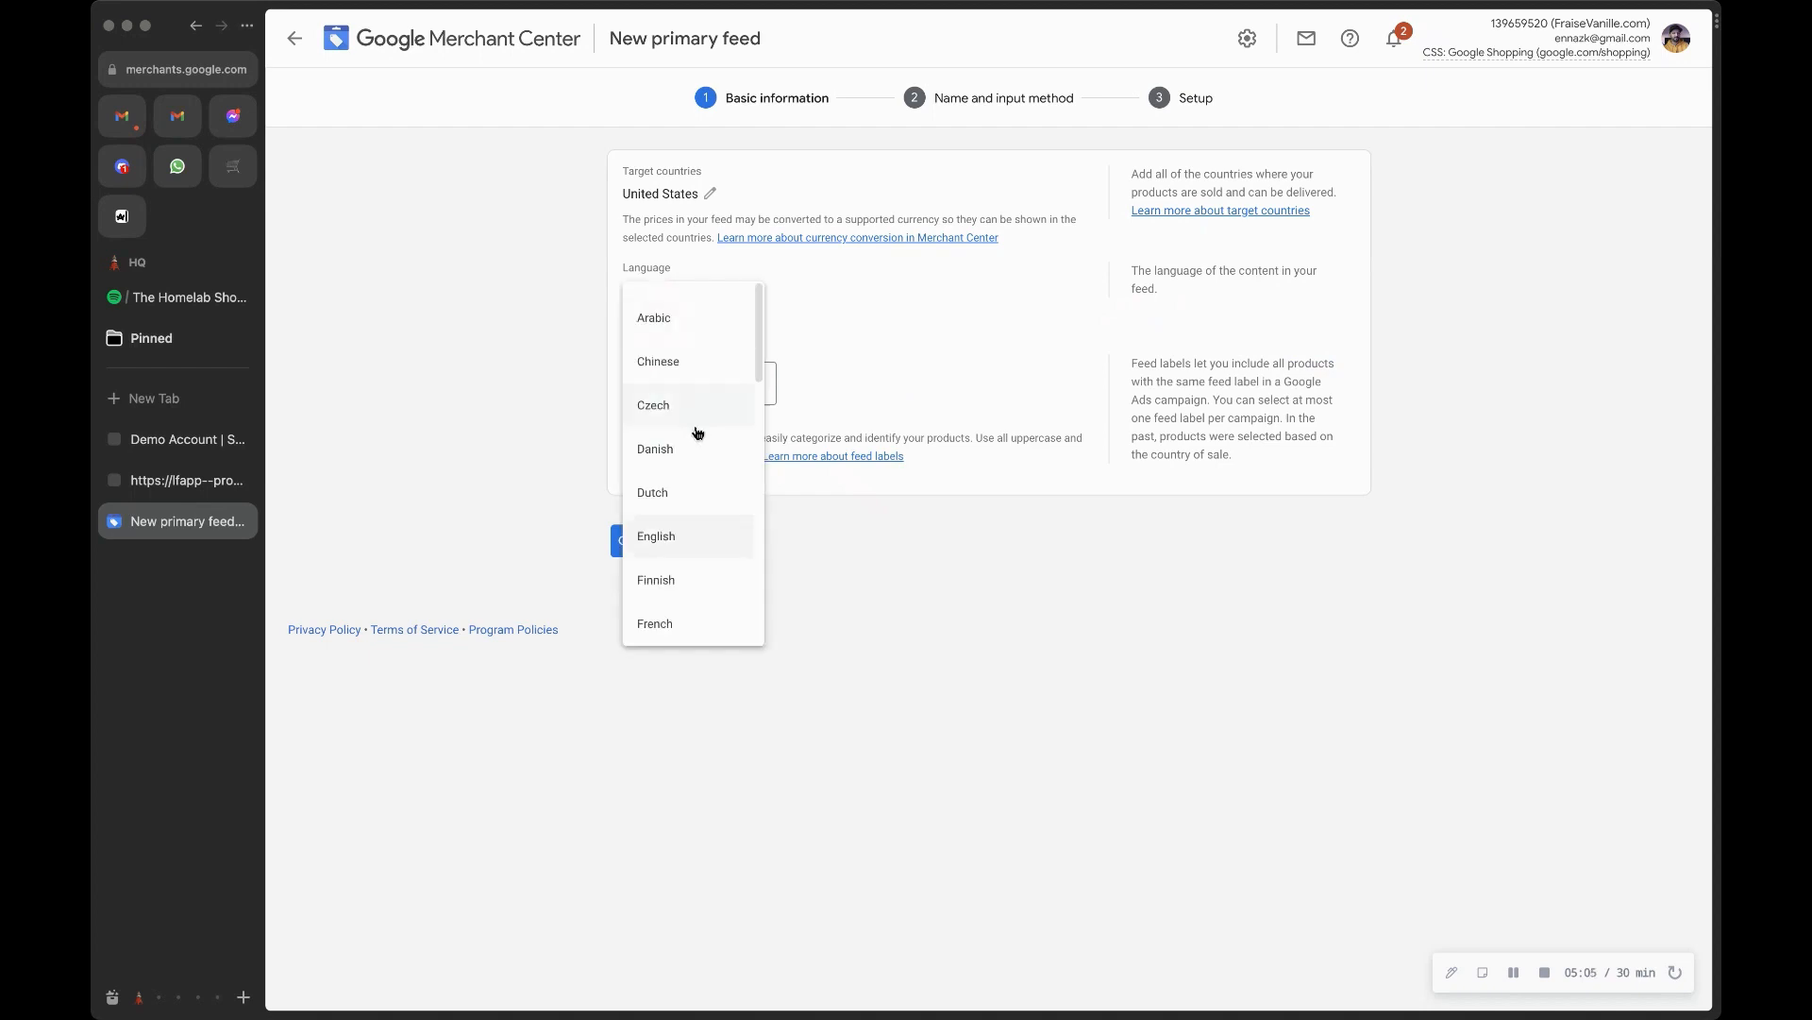
left_click(694, 538)
left_click(690, 387)
double_click(690, 387)
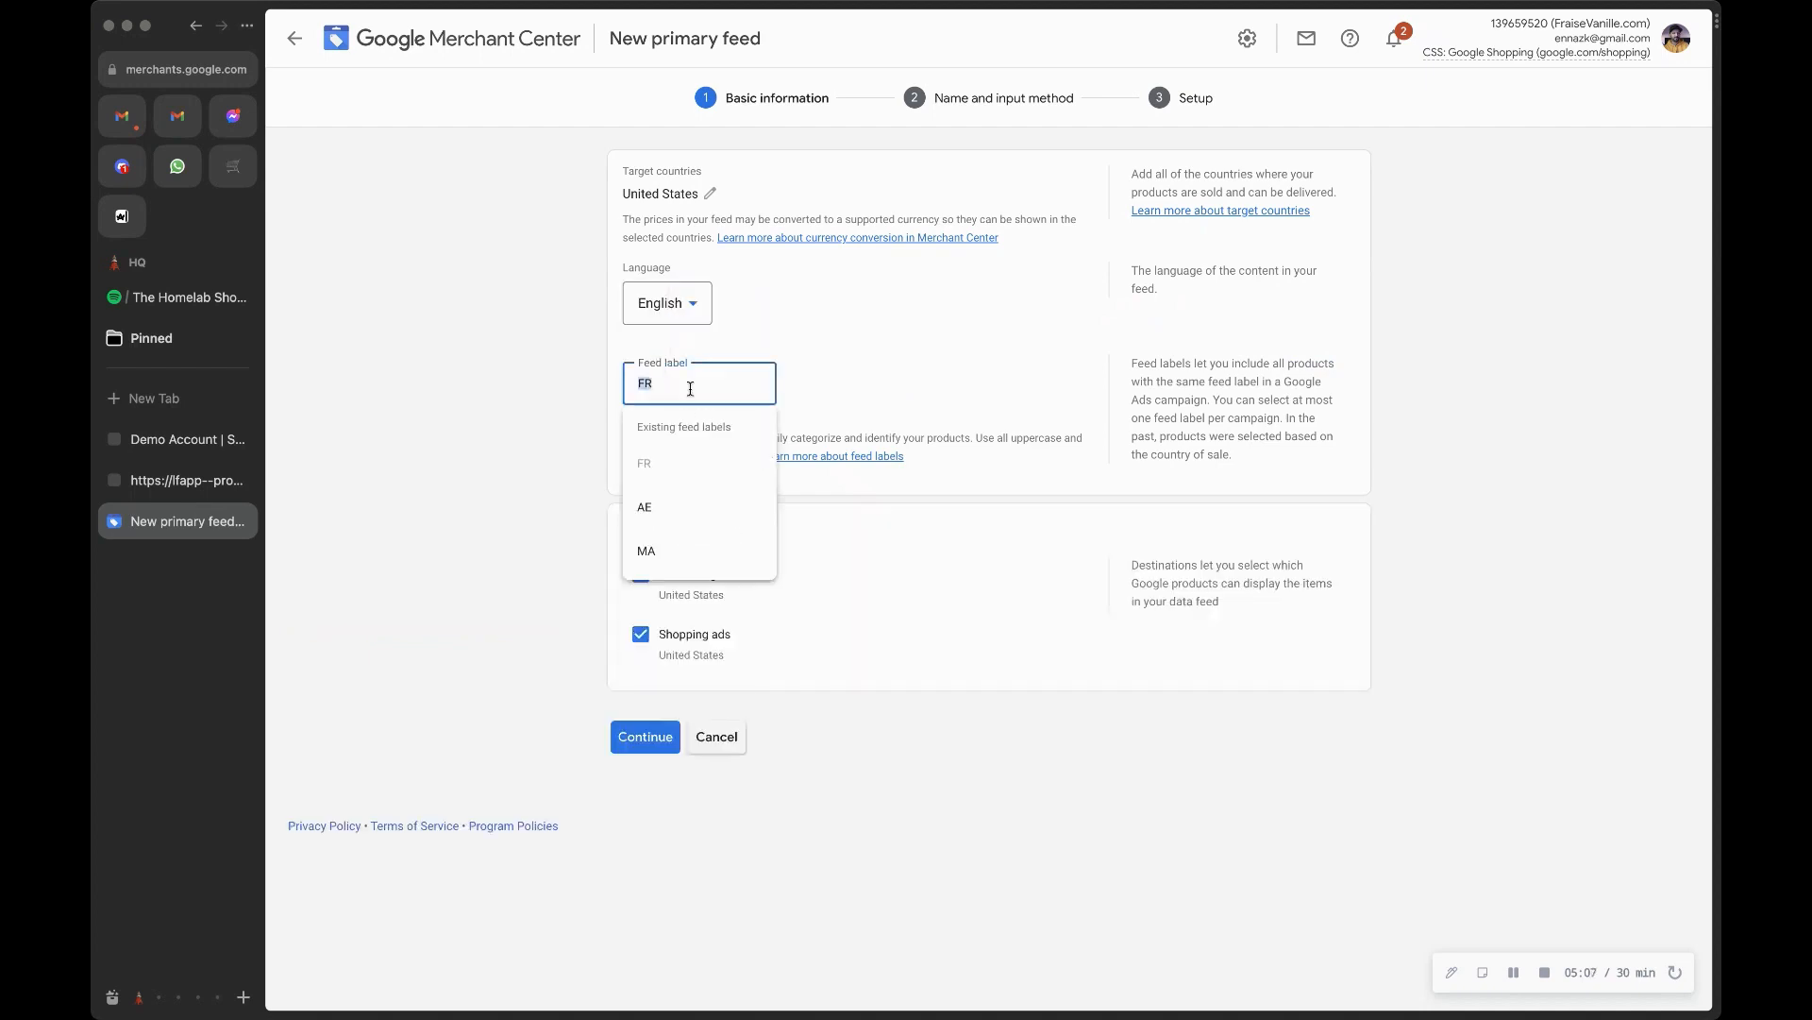
type("DEMO FEED")
left_click(991, 431)
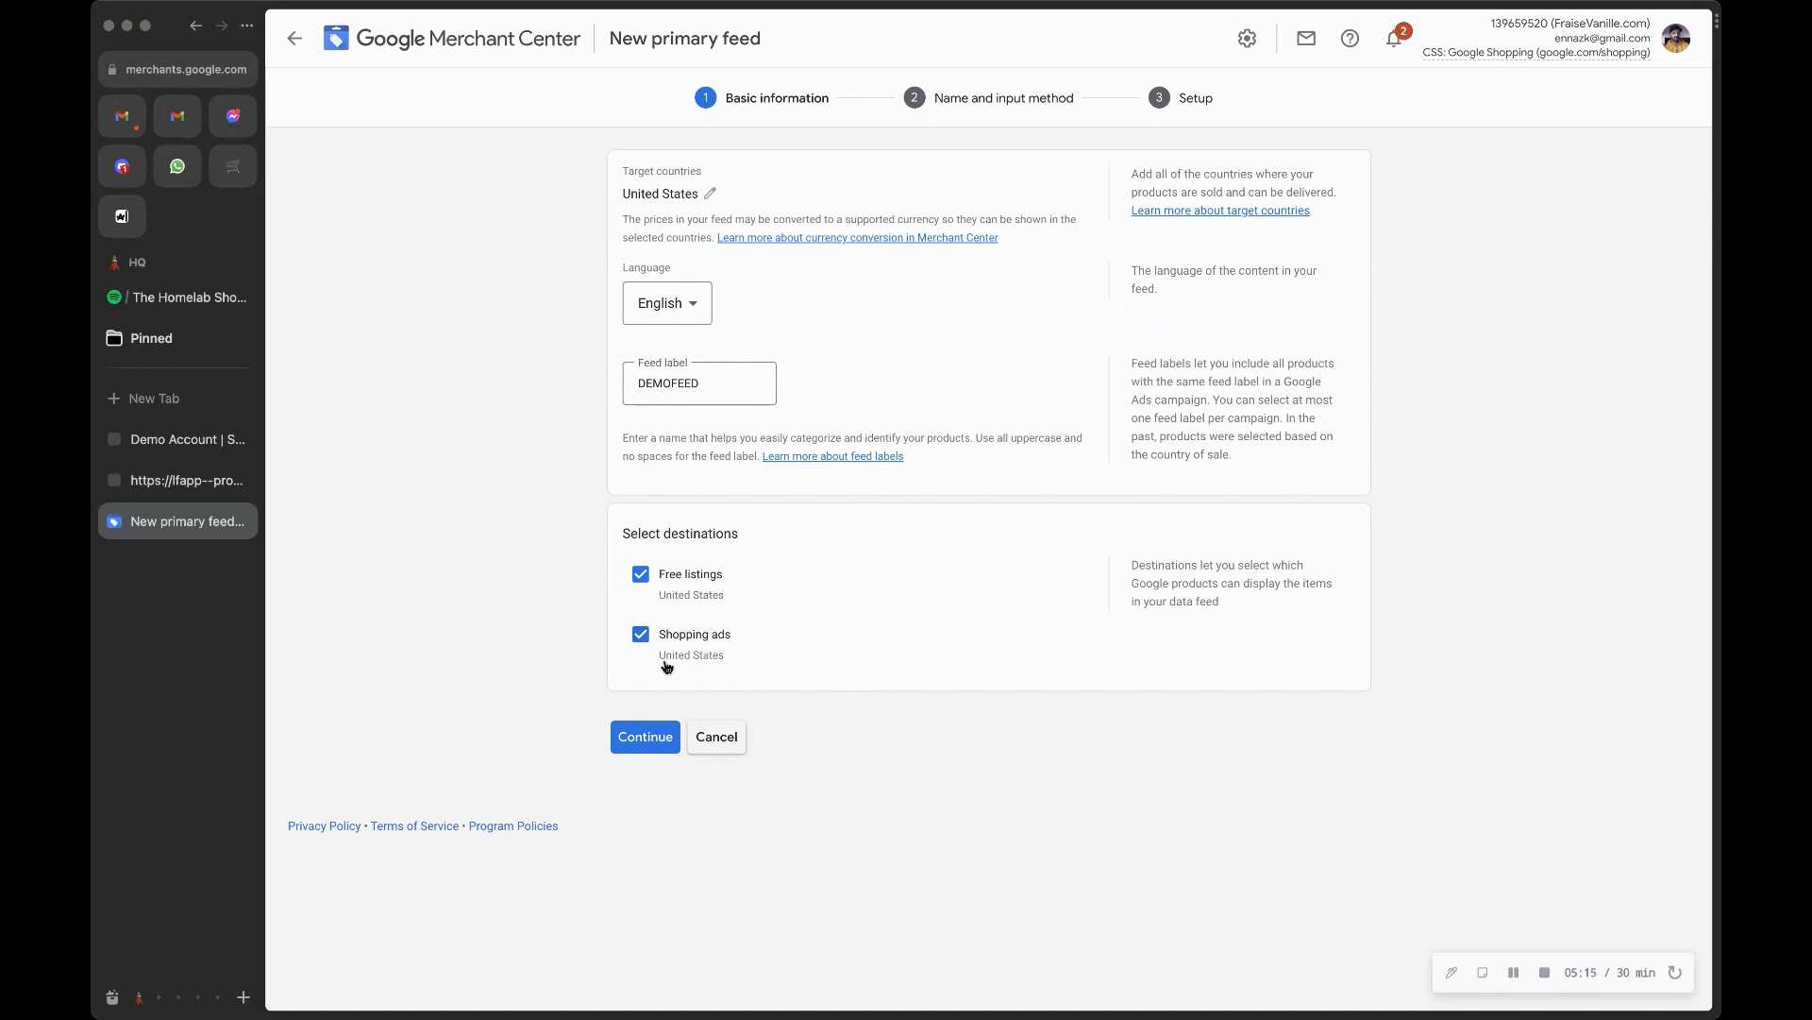
left_click(650, 737)
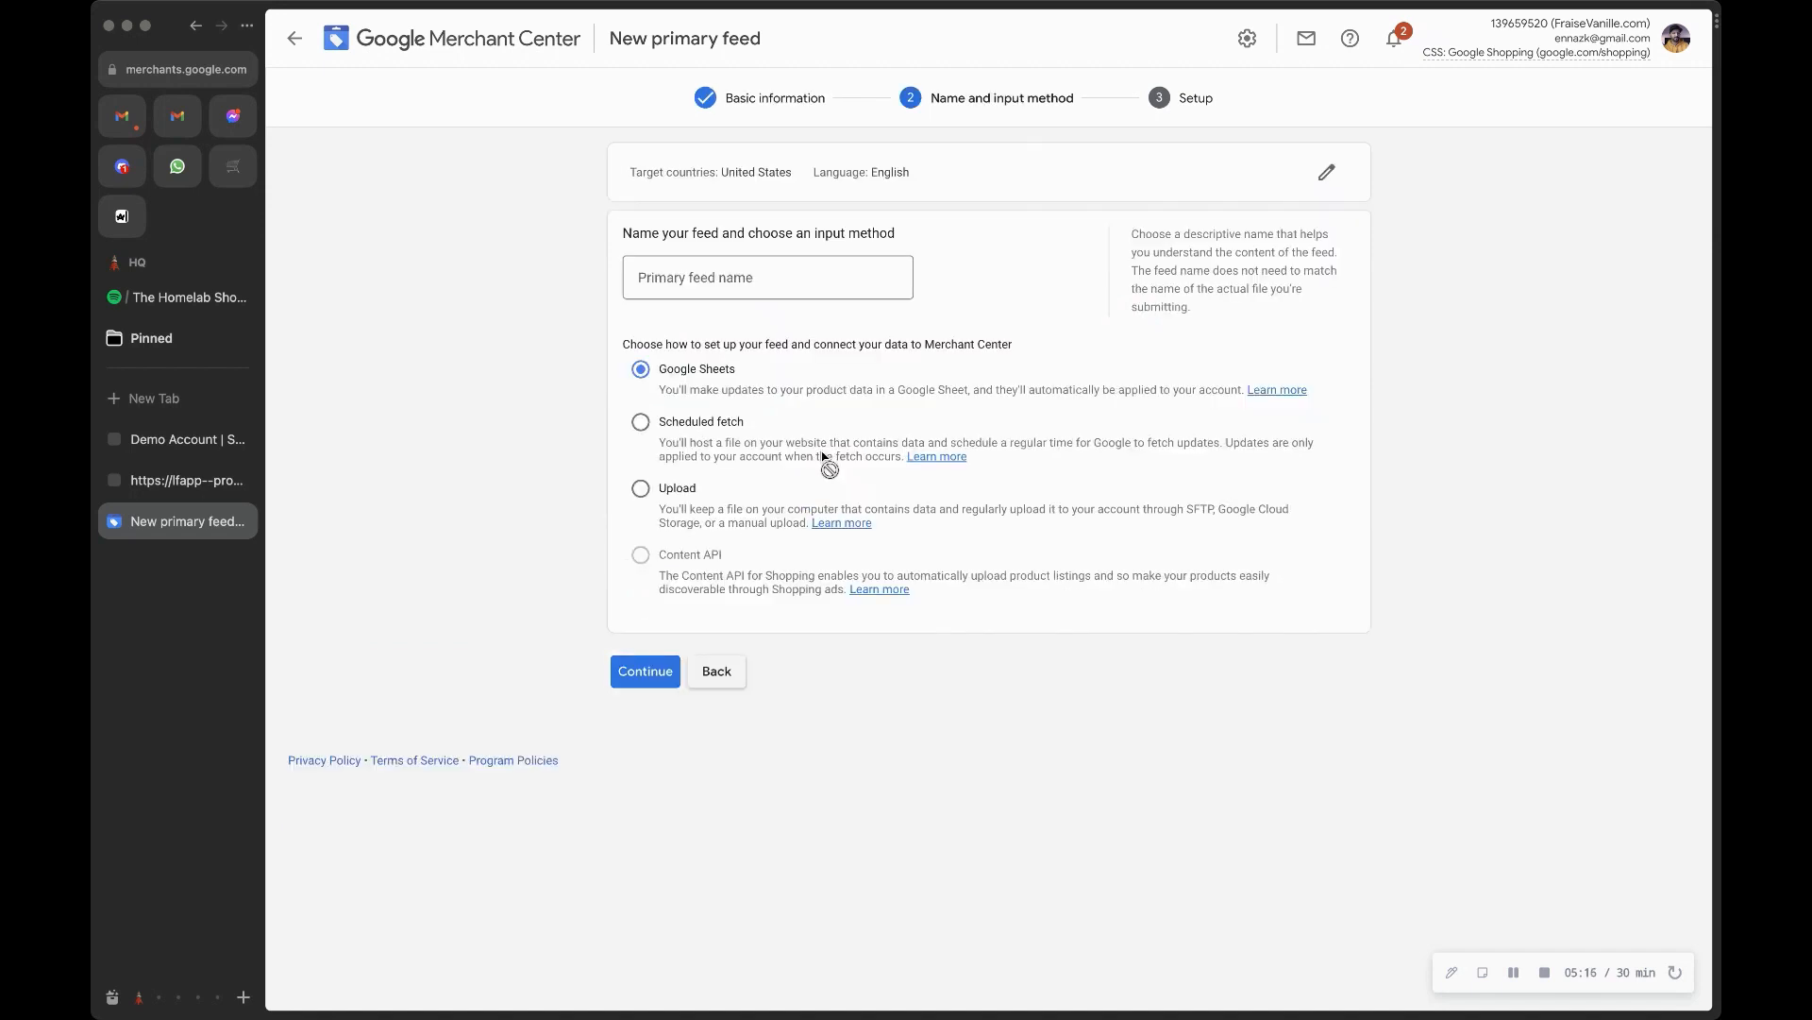
- Choose Scheduled fetch as the input method, name the primary feed "Demo Store Feed", and continue to its setup
left_click(689, 425)
left_click(715, 294)
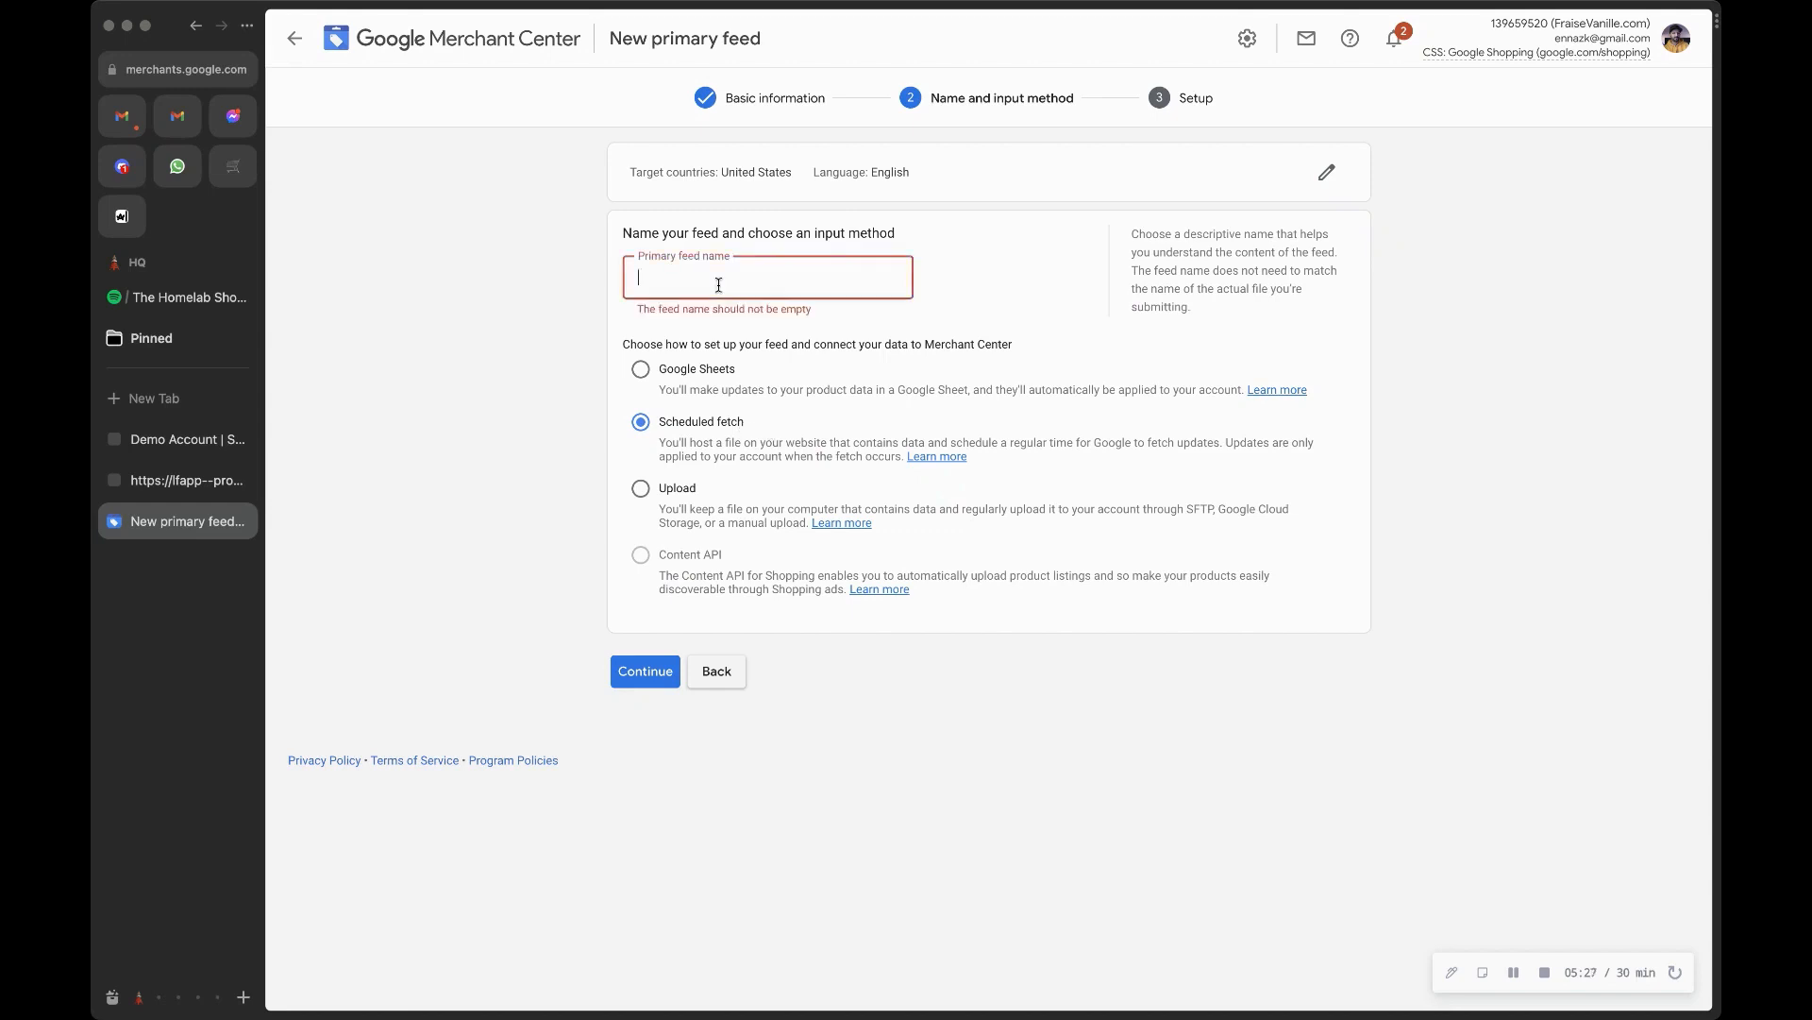
type("Demo Store Feed")
left_click(666, 673)
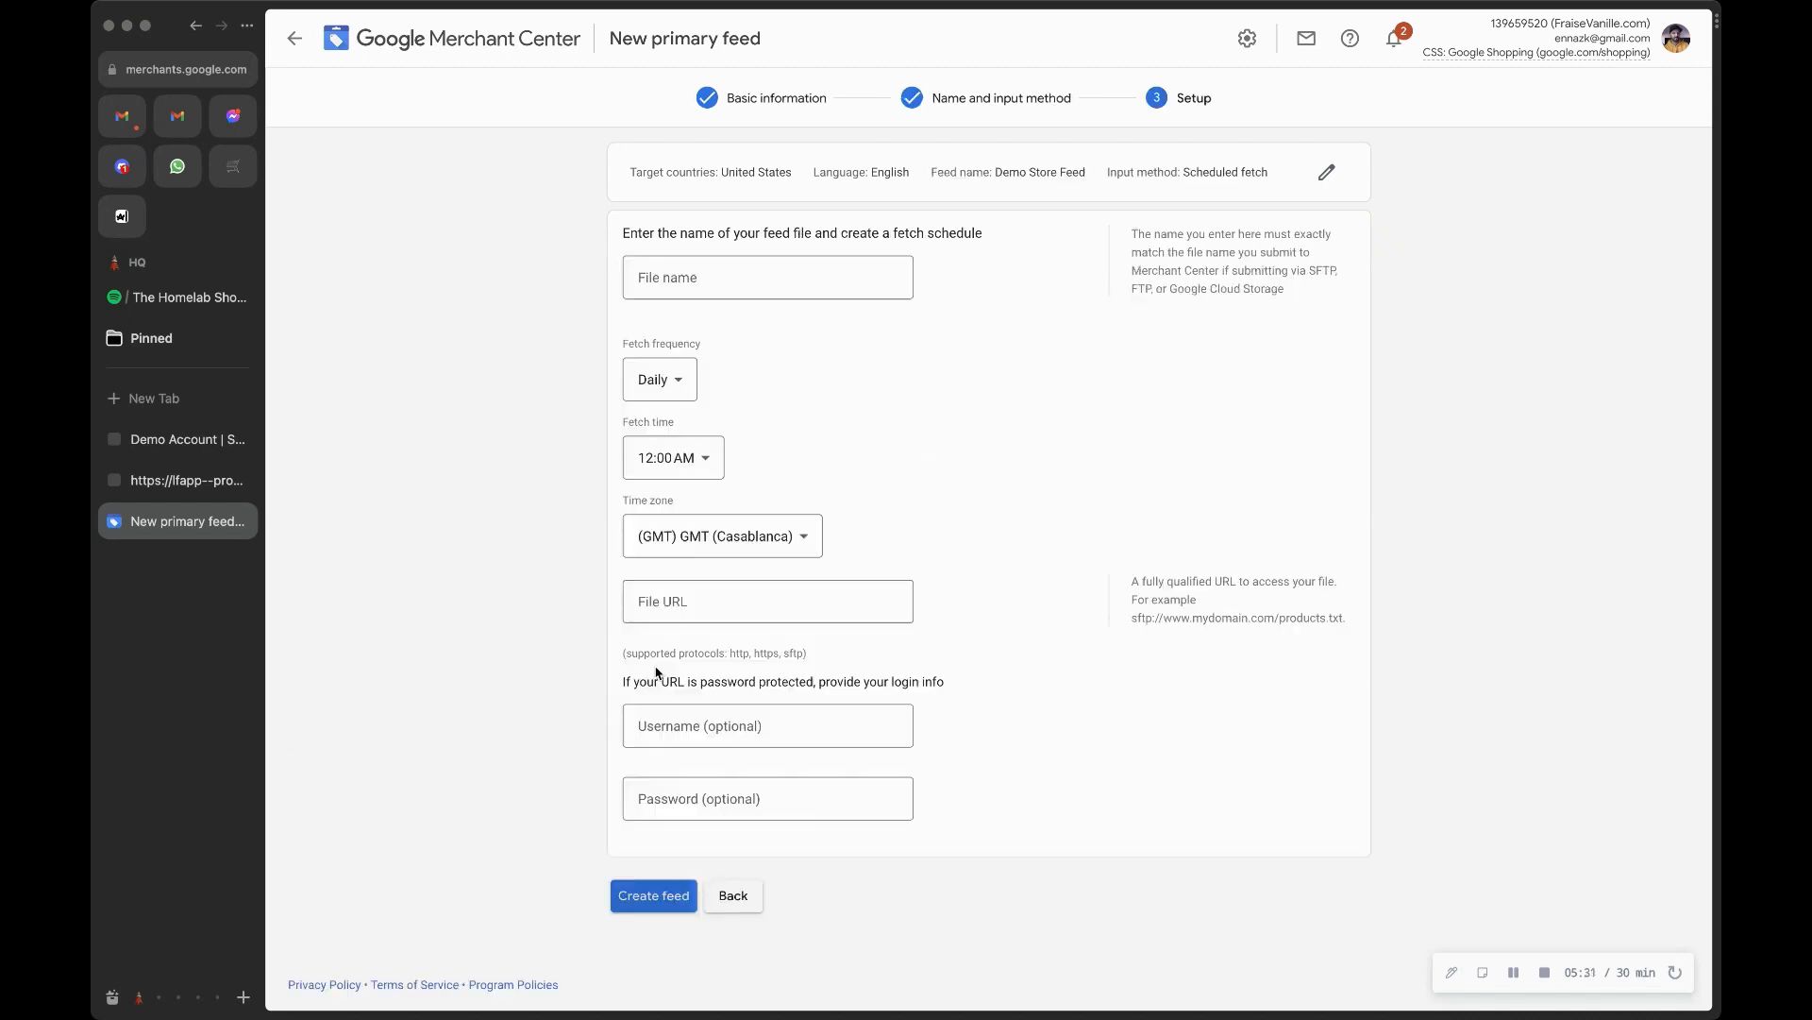
- Enter "Demo Store Feed" as the feed's file name and paste the copied XML feed address as its file URL
left_click(807, 297)
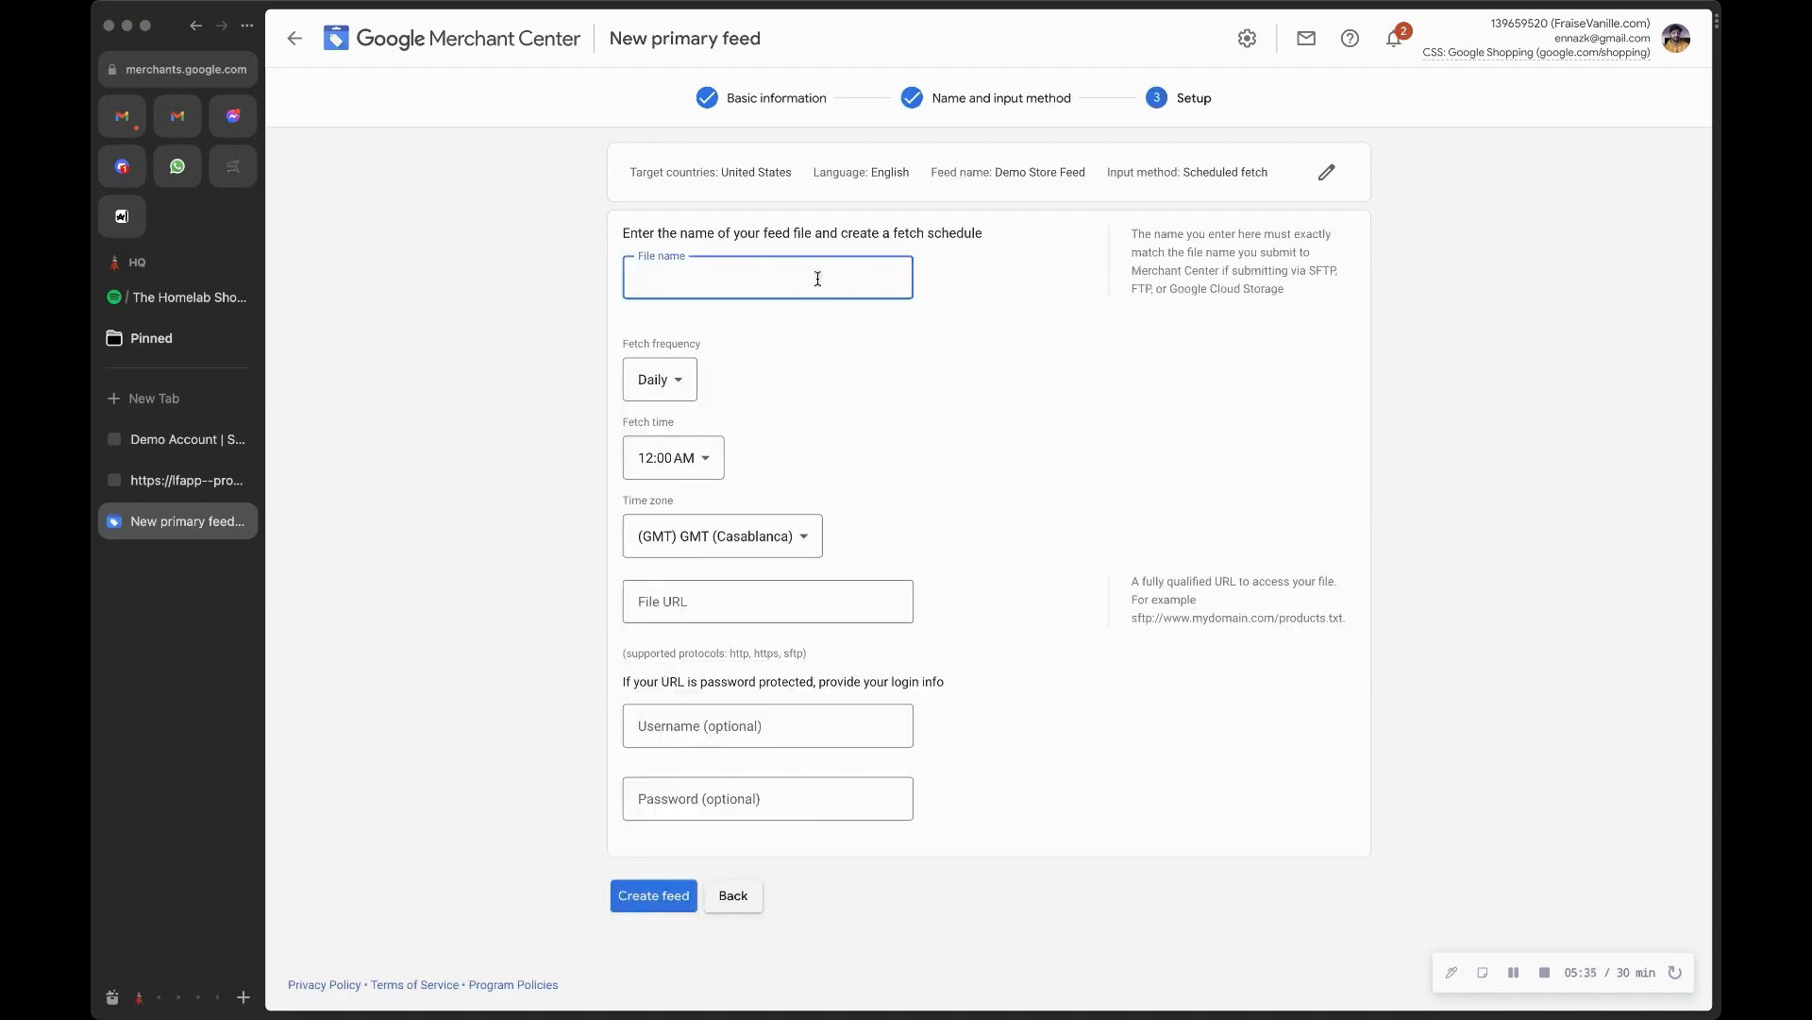
type("DDemo Store Feed")
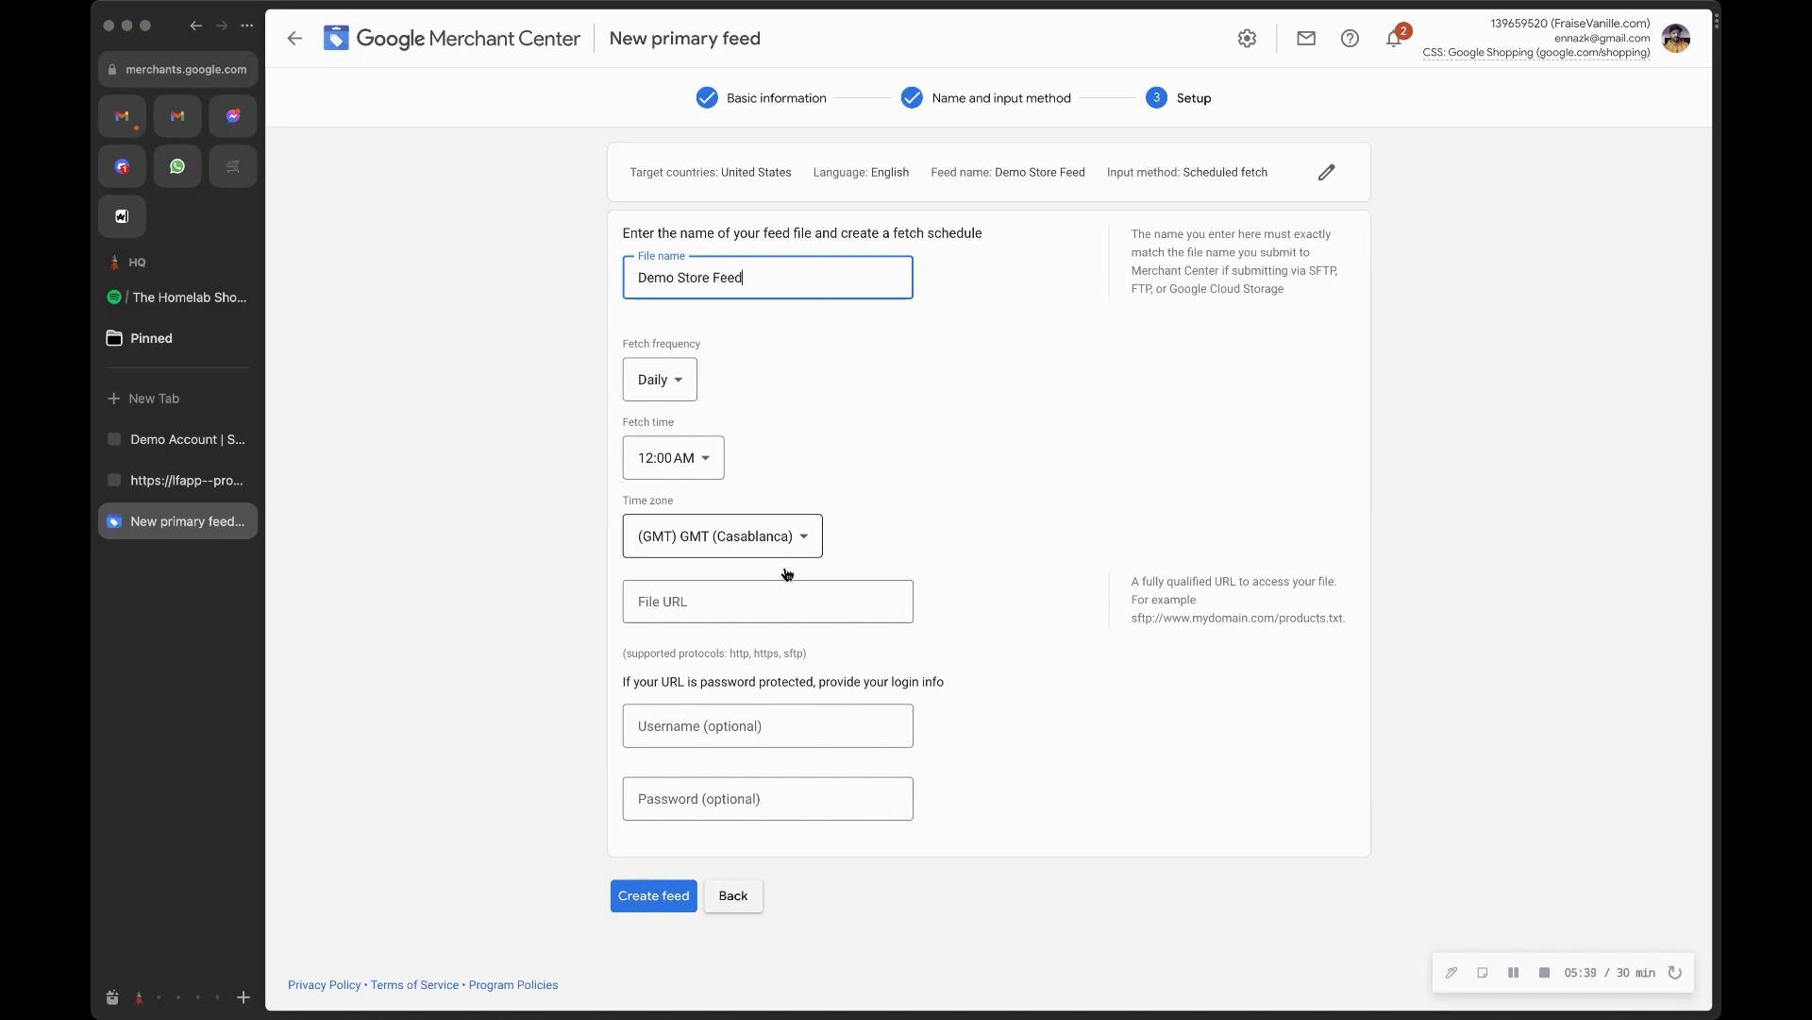
scroll(699, 590, "down", 1)
left_click(703, 593)
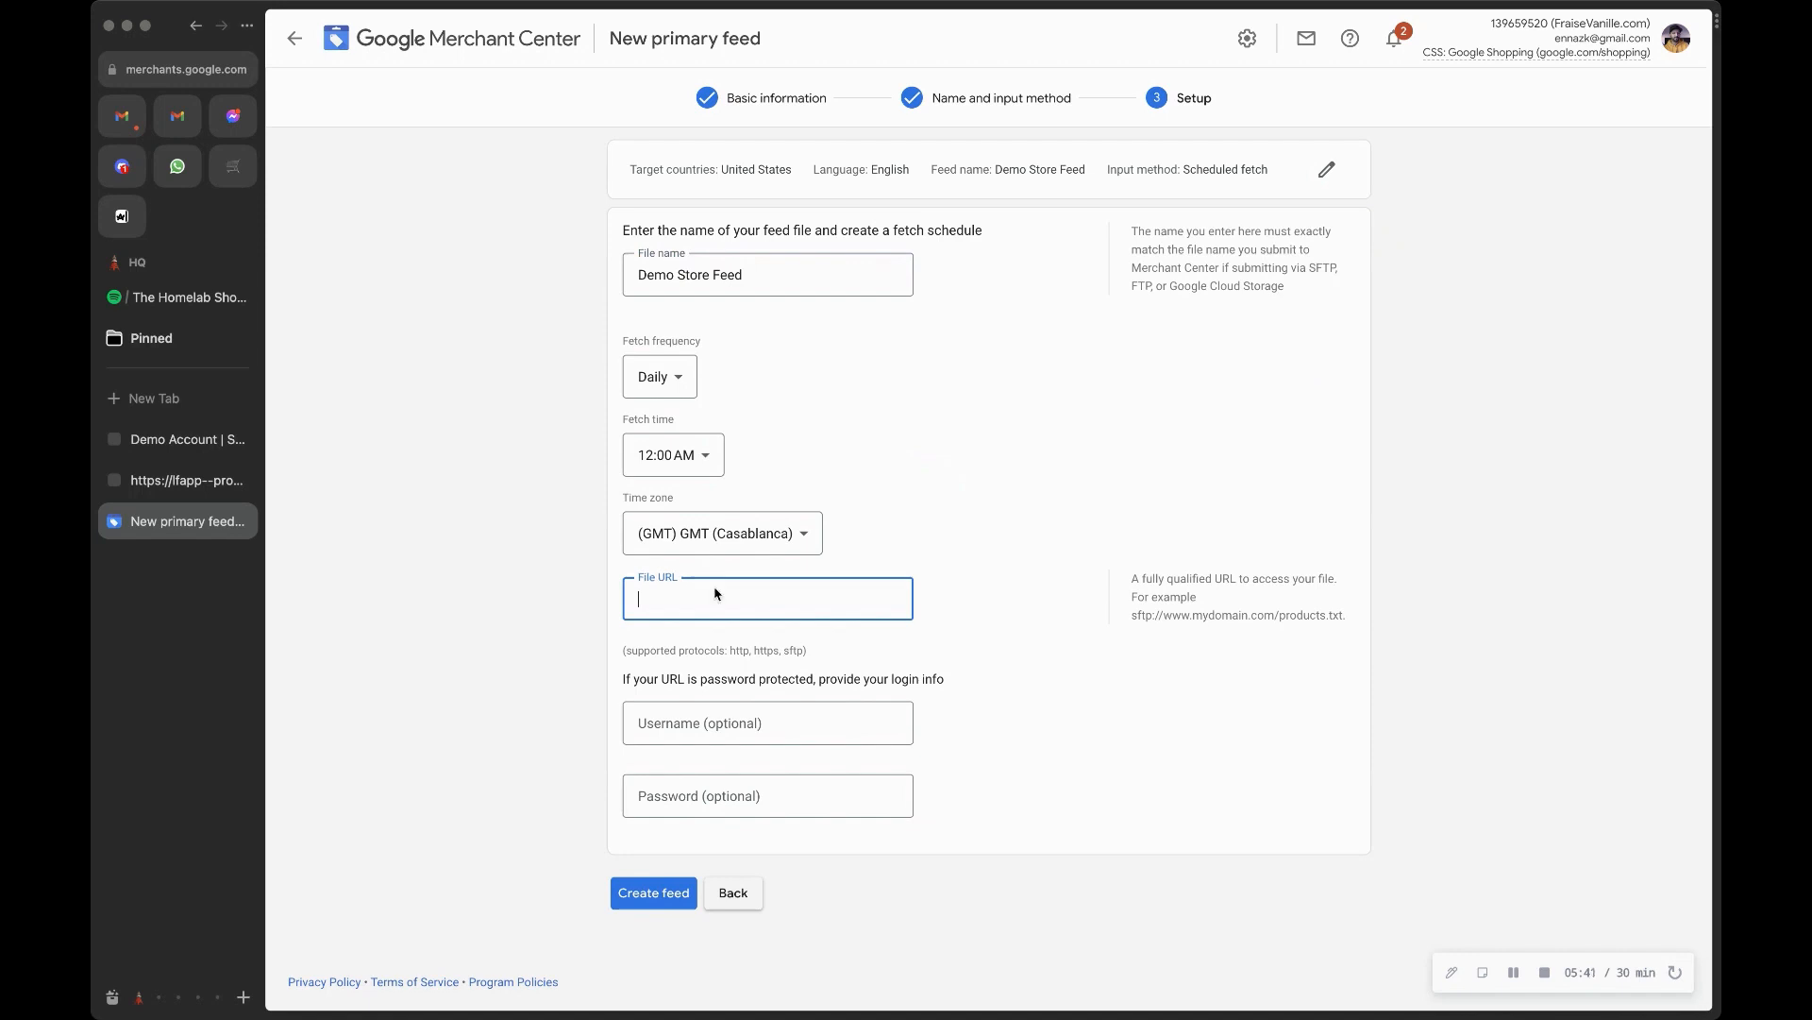
key("super+v")
left_click(946, 640)
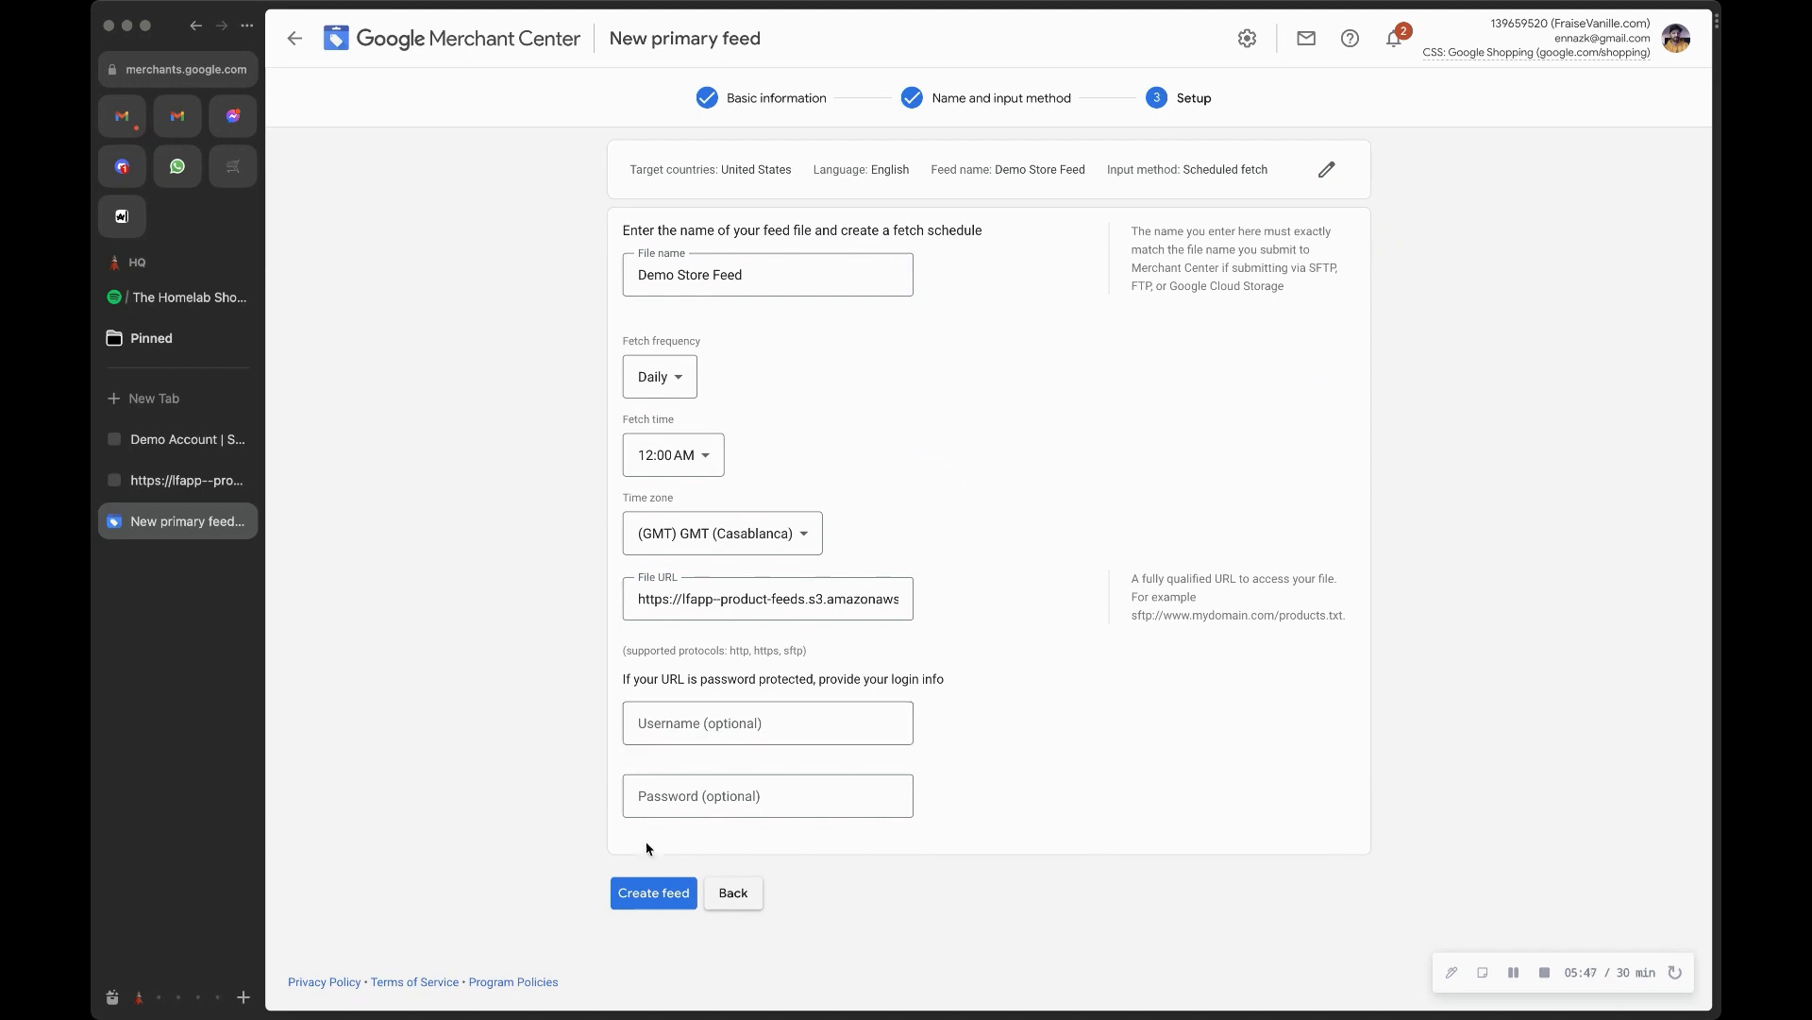
- Create the Demo Store Feed and request an immediate fetch of its file
left_click(632, 890)
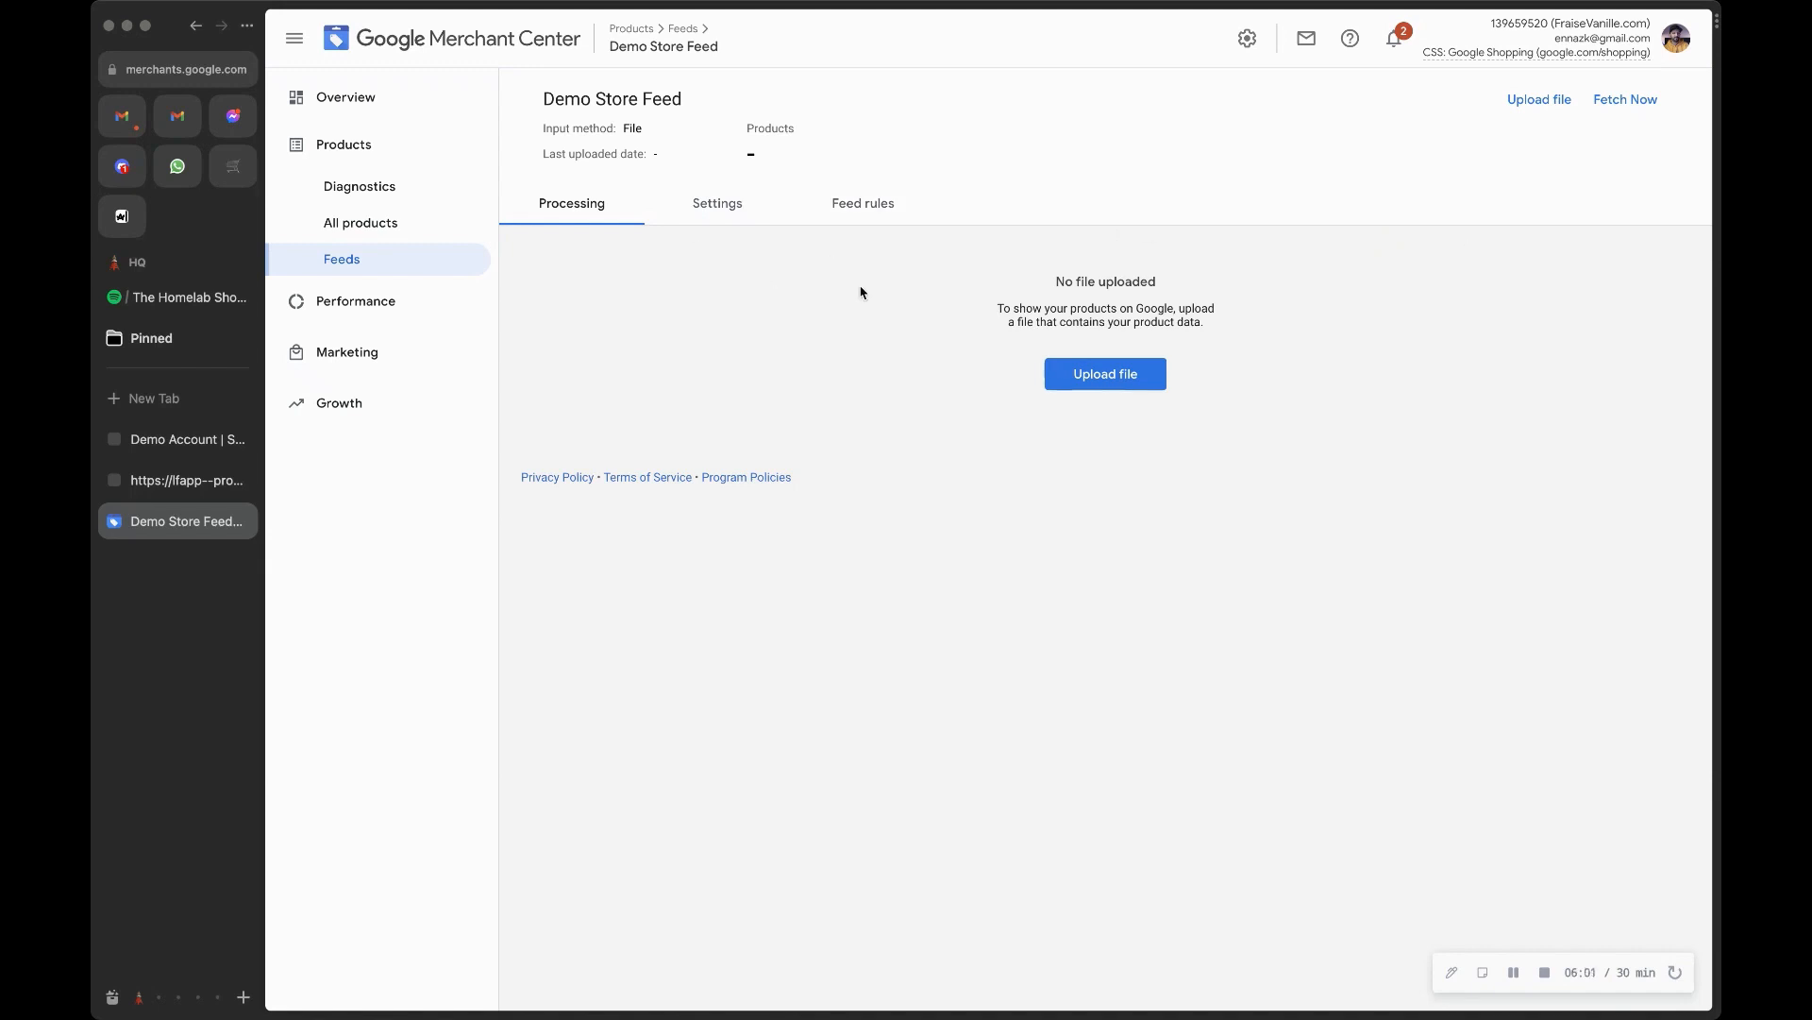
left_click(1630, 102)
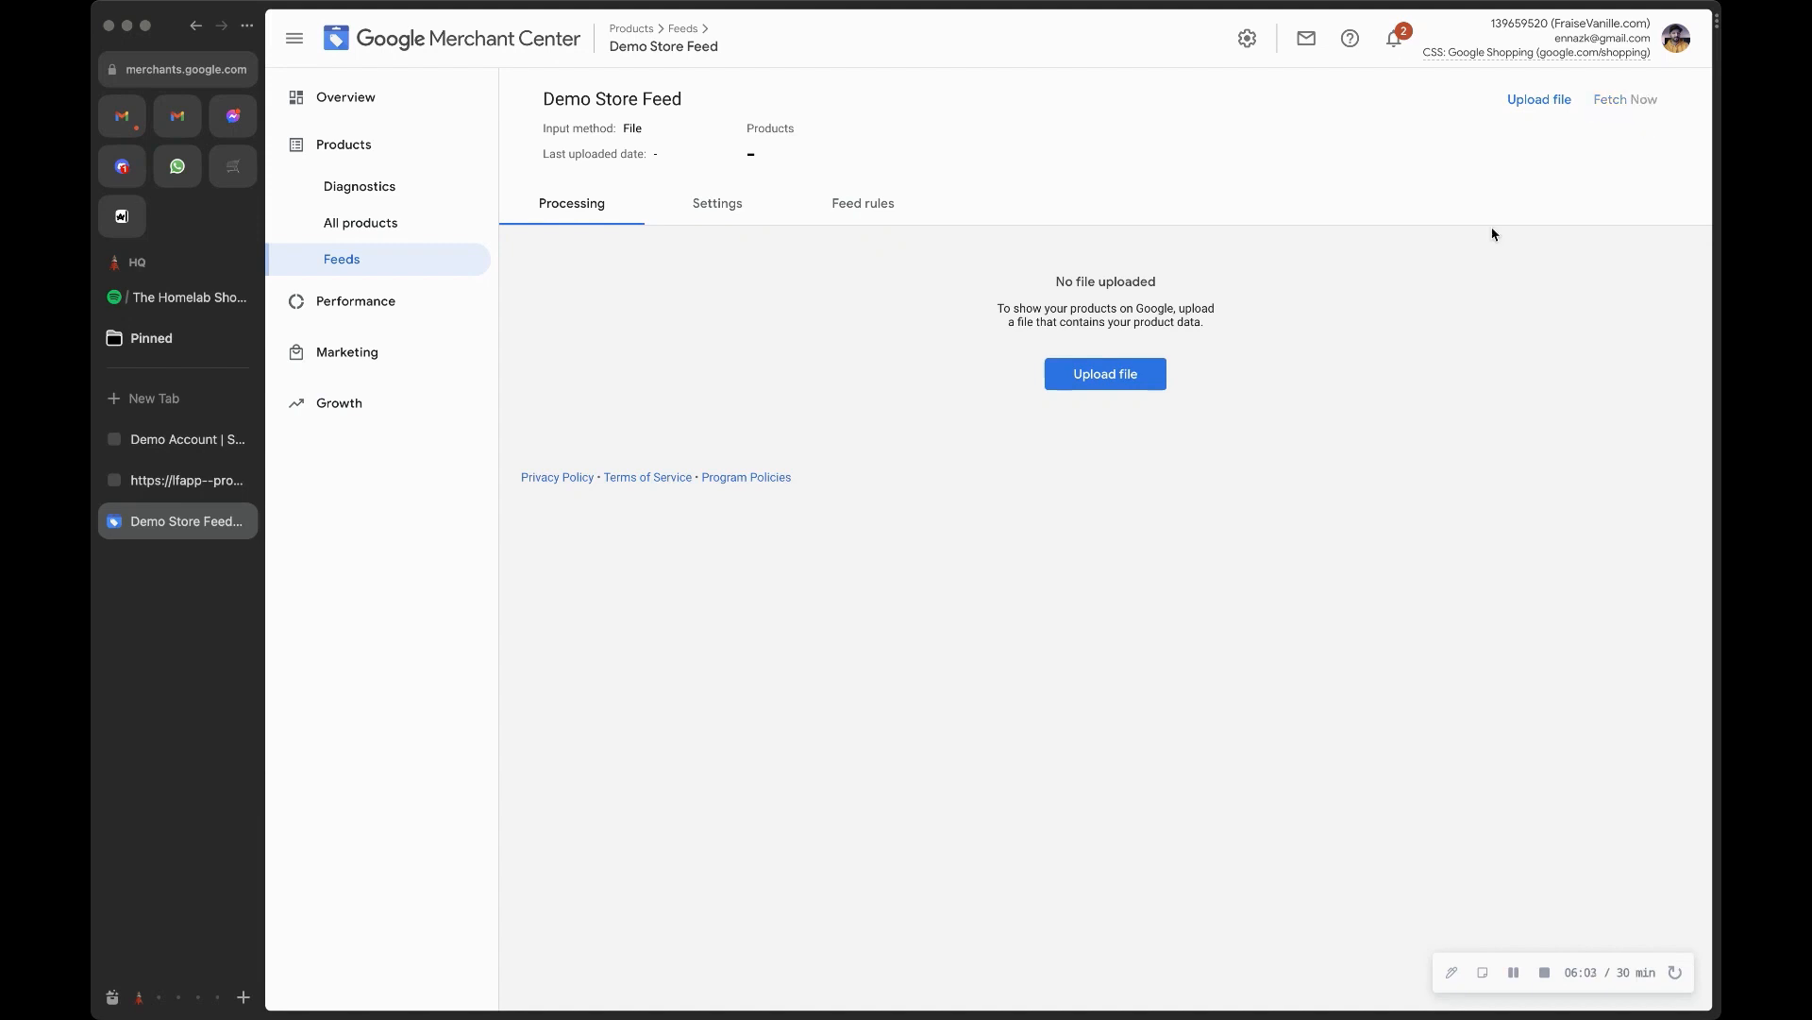